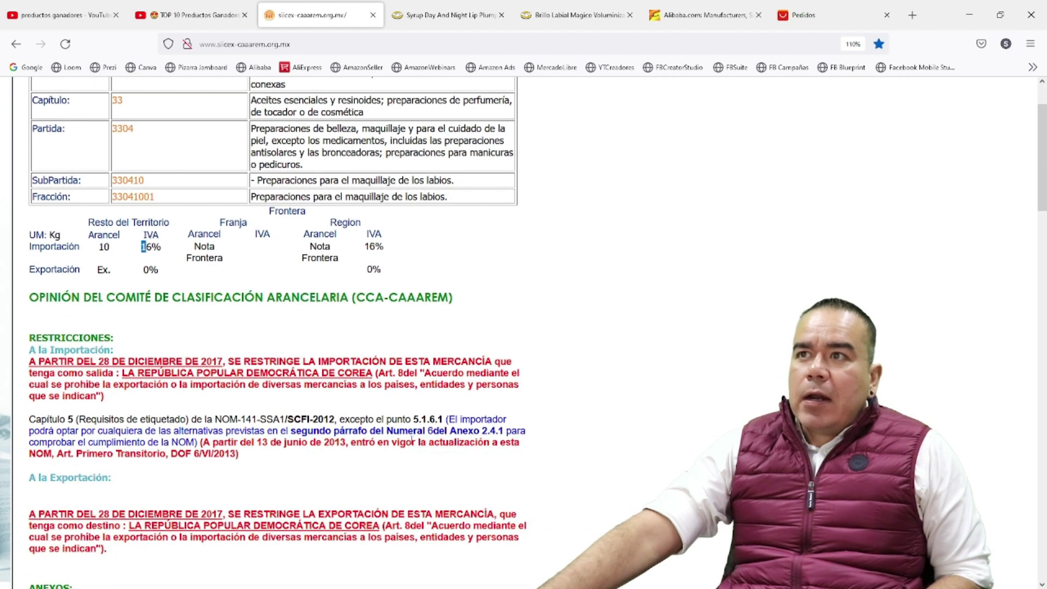
# Step: Highlight the NOM-141-SSA labelling standard in the import restrictions for tariff fraction 33041001
pyautogui.scroll(9, 418, 451)
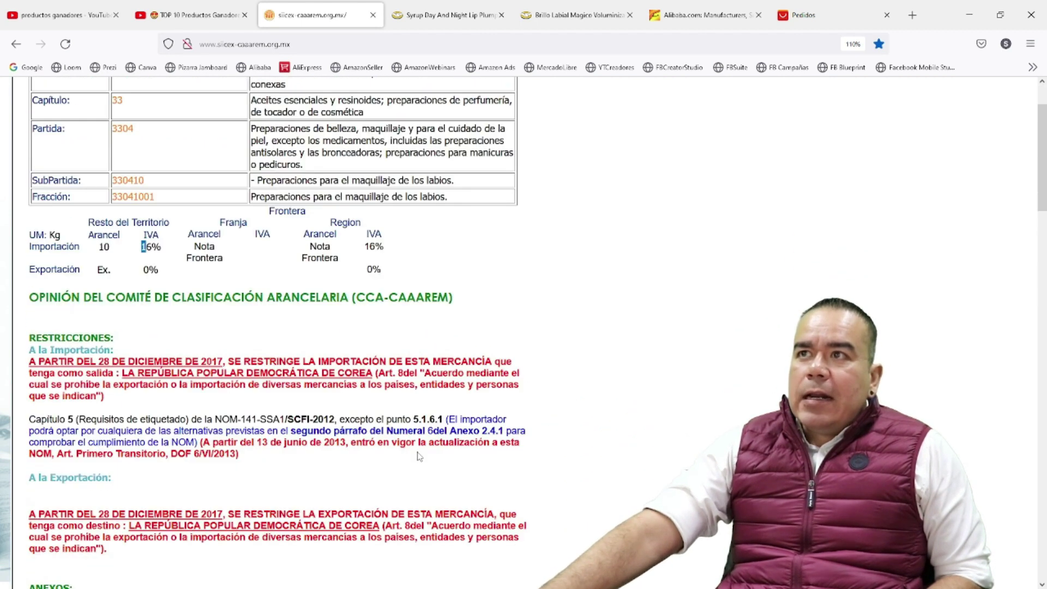
pyautogui.scroll(-2, 222, 435)
pyautogui.moveTo(215, 419); pyautogui.dragTo(273, 419)
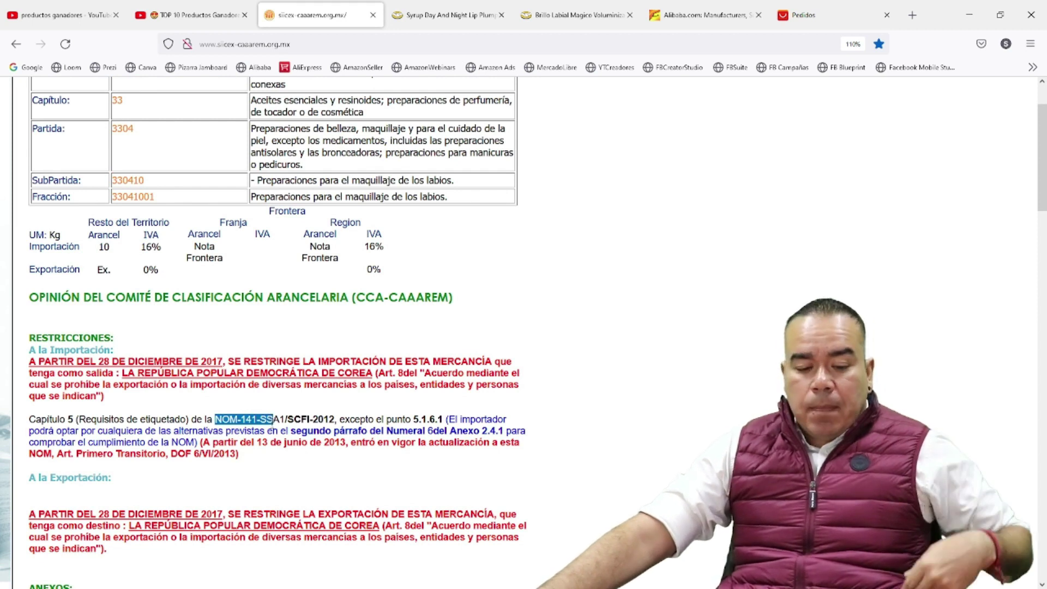
# Step: Switch to the Costo Ejemplos workbook in Excel and review the profit row and the with-shipping sale price
pyautogui.hotkey('alt', 'Tab')
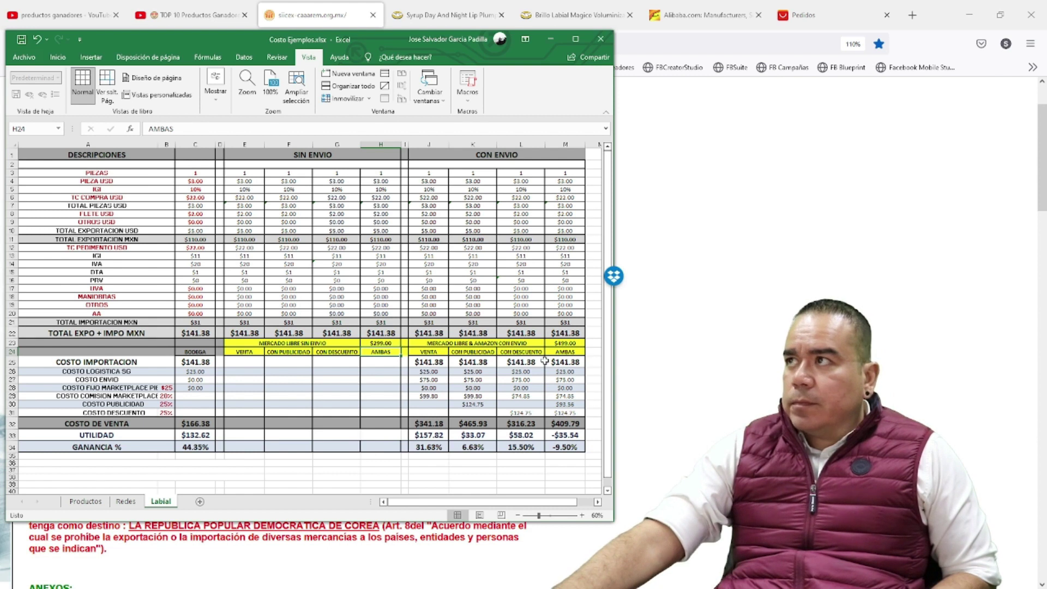
pyautogui.click(565, 344)
pyautogui.click(12, 435)
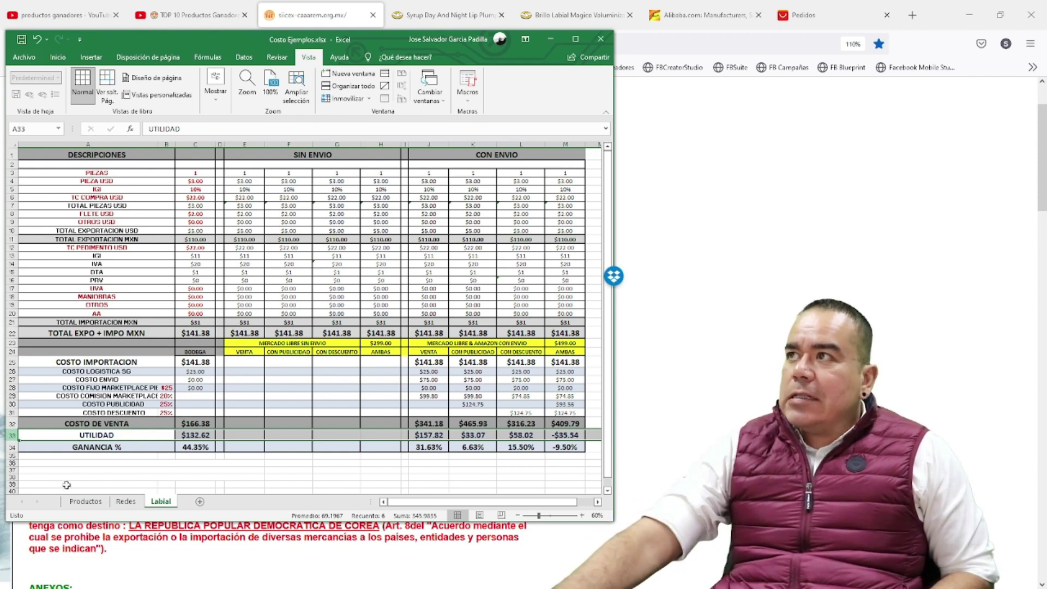
pyautogui.click(567, 344)
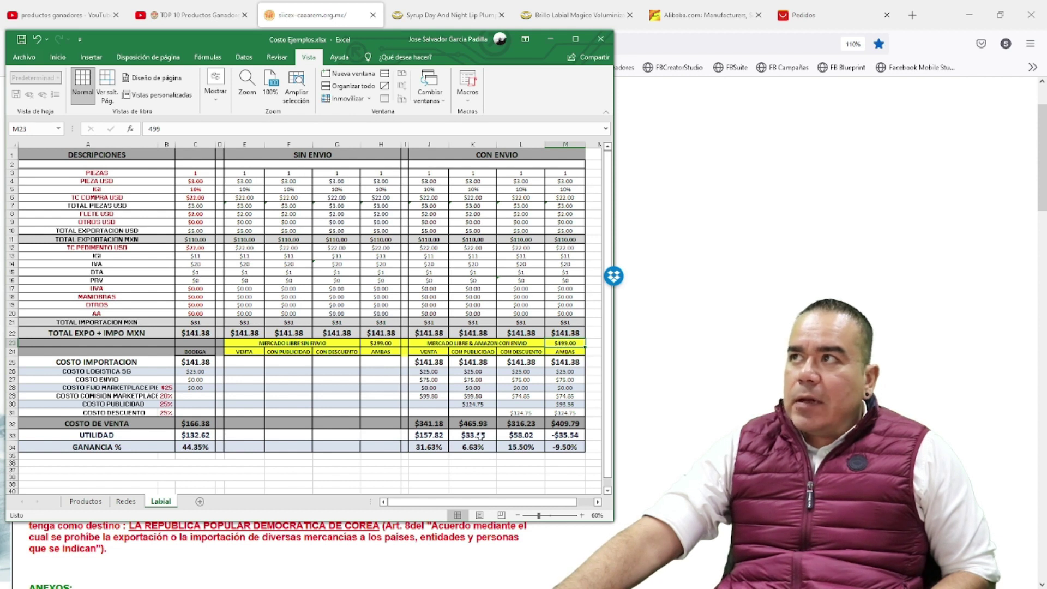
# Step: Set the Bodega logistics cost (COSTO LOGISTICA SG) to 0
pyautogui.click(202, 373)
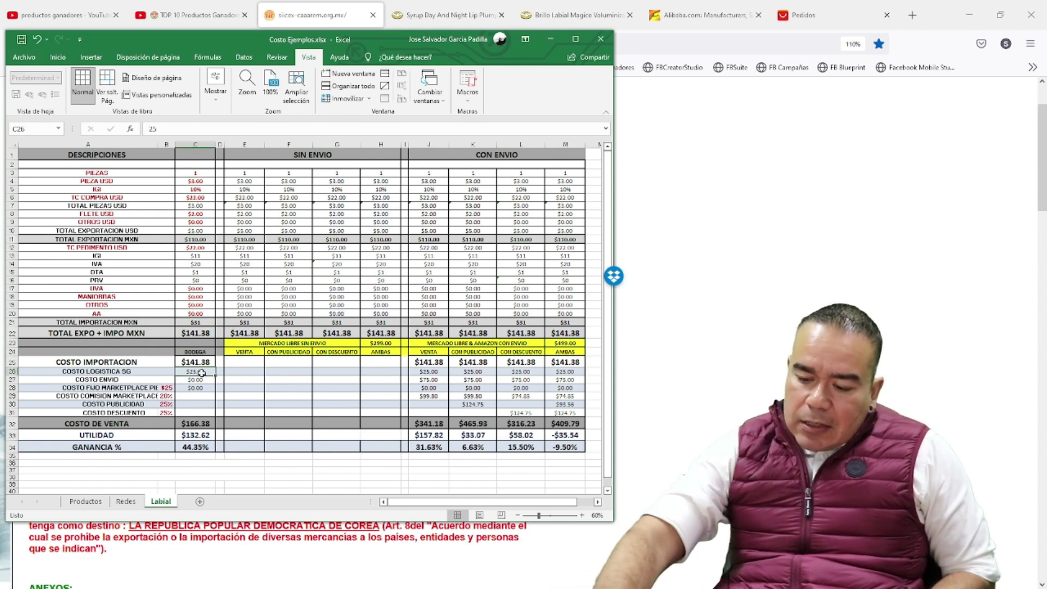
pyautogui.write('0')
pyautogui.press('Return')
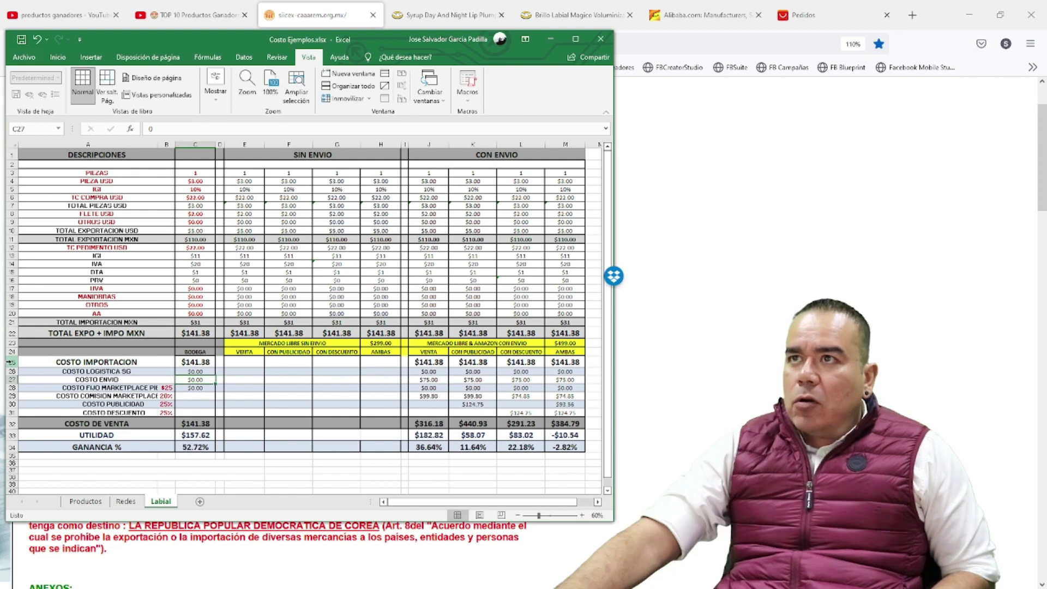
# Step: Review the import cost, pieces and unit price rows and set the Bodega IGI rate to 0%
pyautogui.click(11, 362)
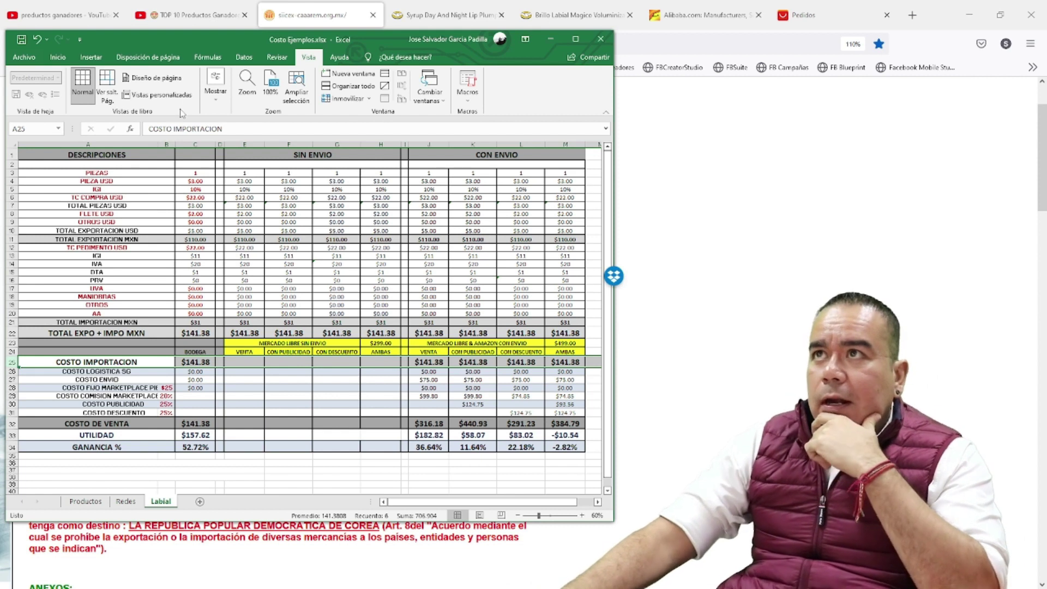
pyautogui.click(8, 173)
pyautogui.click(8, 181)
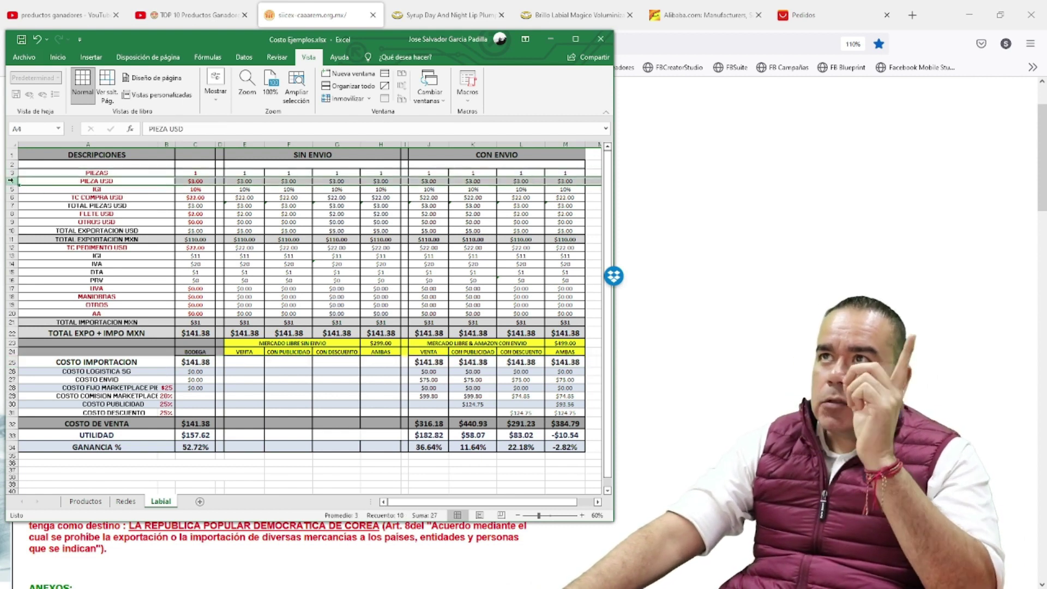
pyautogui.click(9, 189)
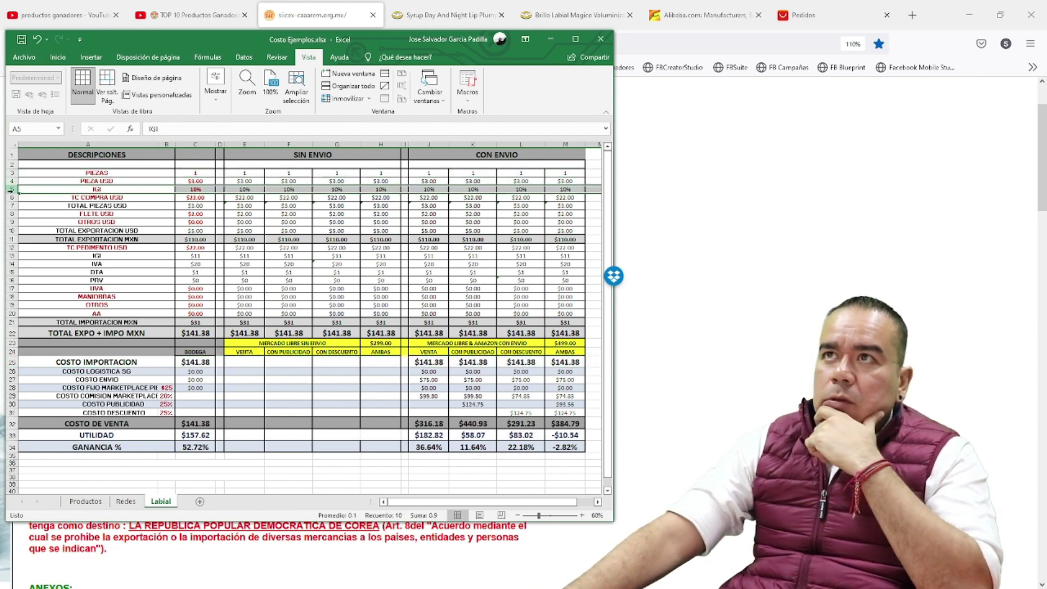
pyautogui.click(197, 189)
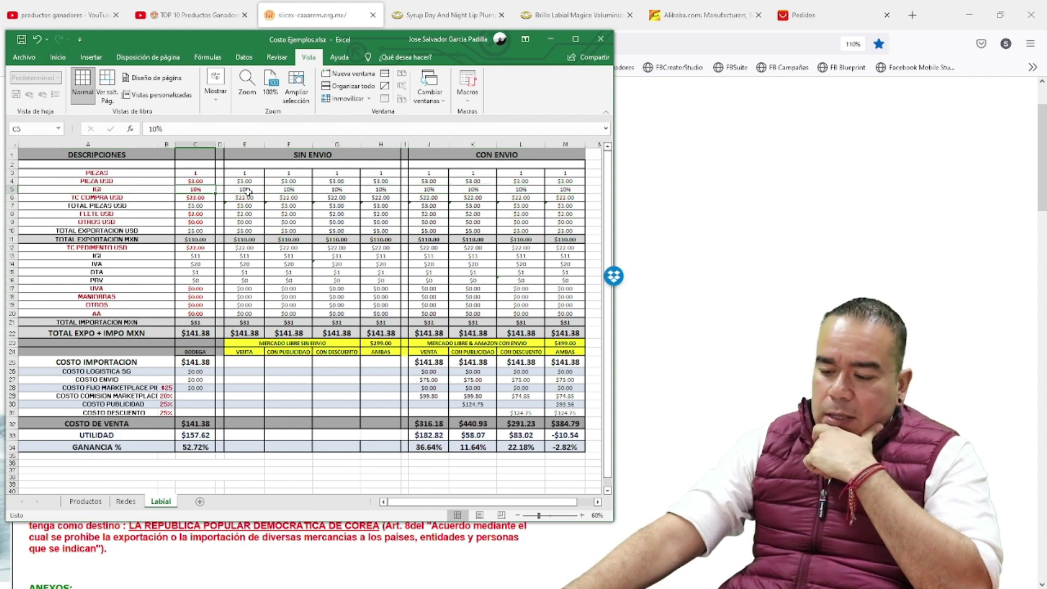
pyautogui.write('0')
pyautogui.press('Return')
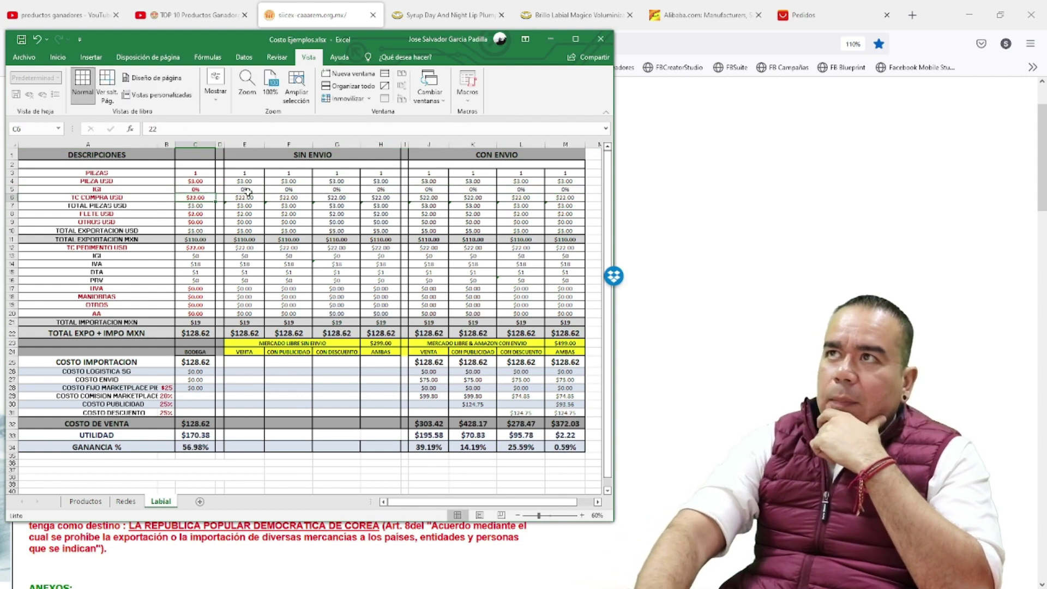
# Step: Review the freight and total export rows and set the Bodega IVA and DTA amounts to 0
pyautogui.click(11, 206)
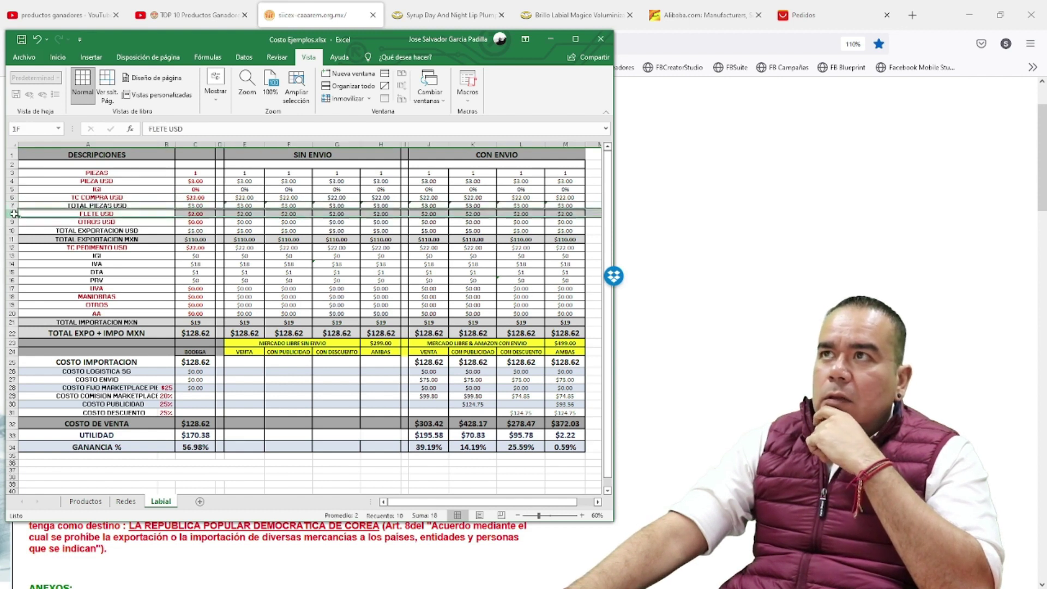
pyautogui.click(11, 231)
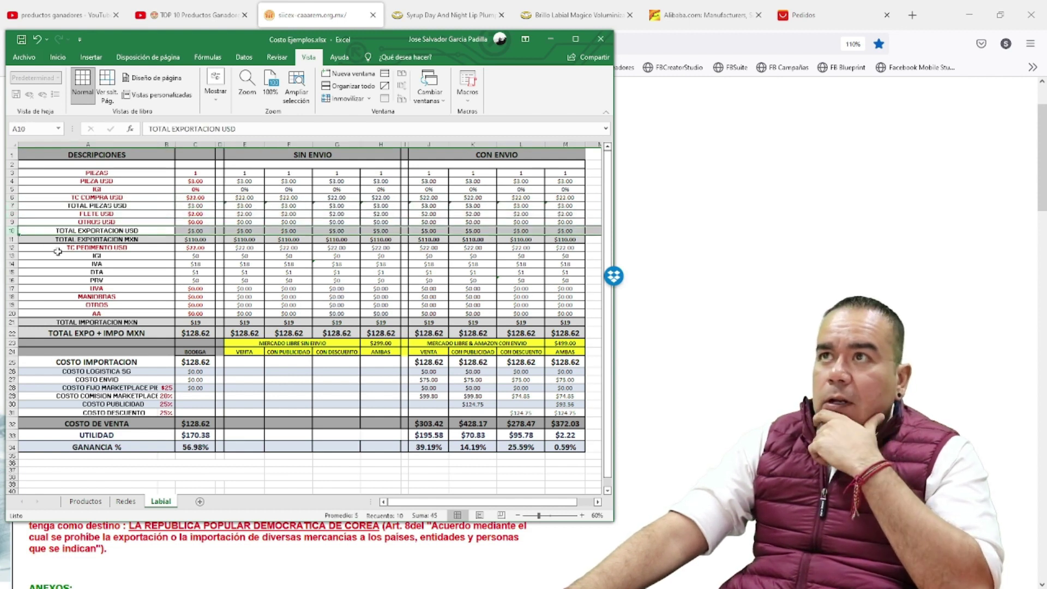
pyautogui.click(204, 264)
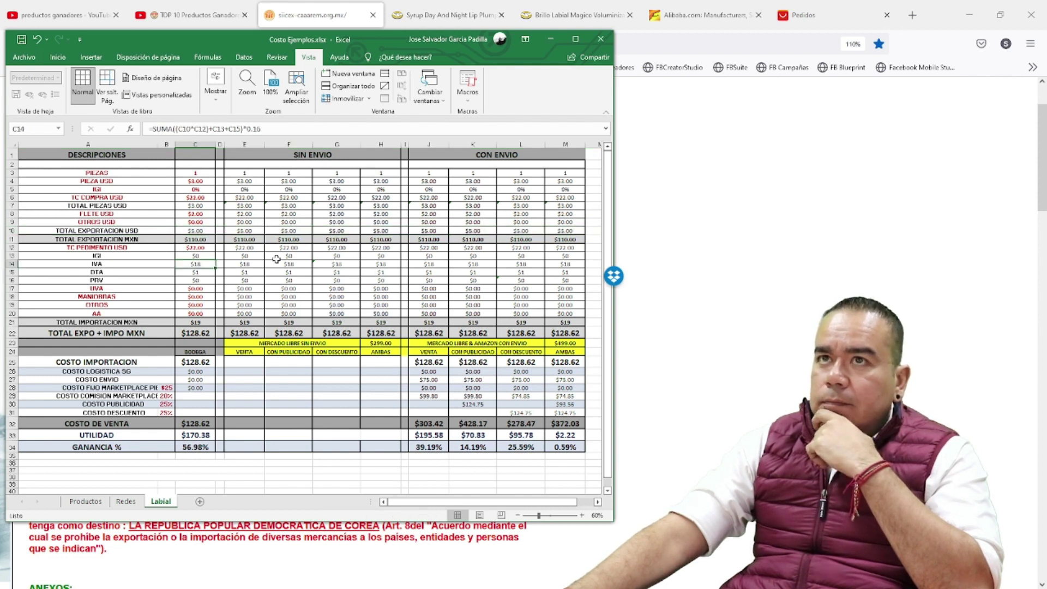
pyautogui.write('0')
pyautogui.press('Return')
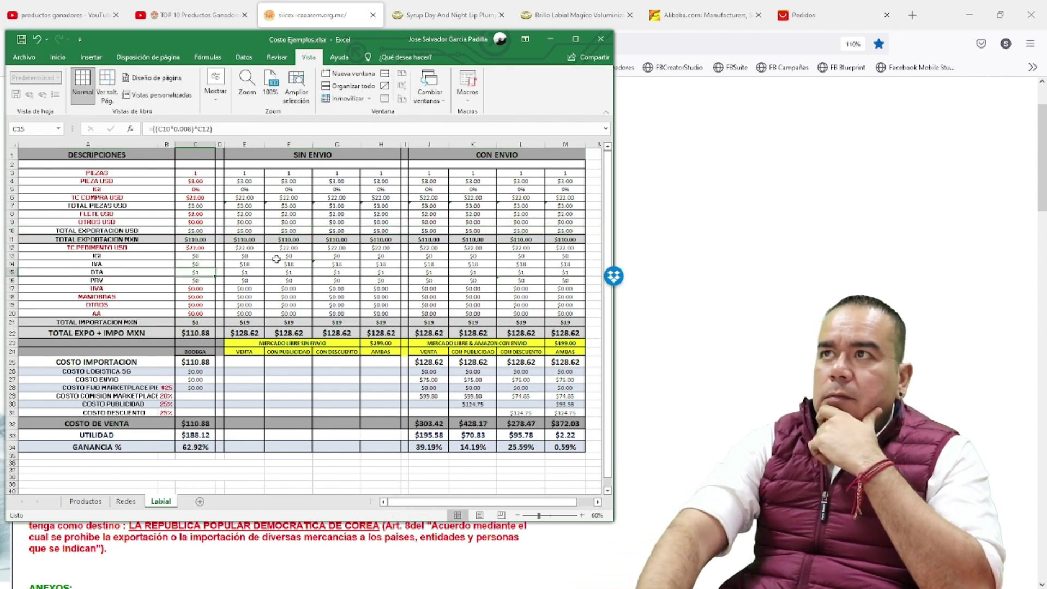
pyautogui.write('0')
pyautogui.click(405, 272)
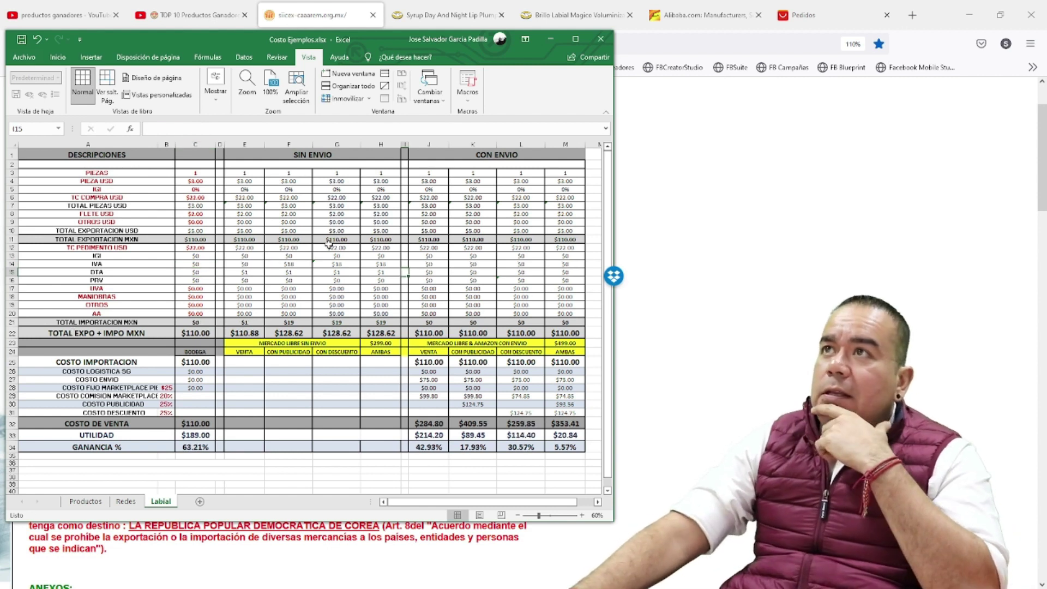
# Step: Review the pieces, unit price, purchase exchange rate, freight and total export rows of the lip product costing
pyautogui.click(11, 173)
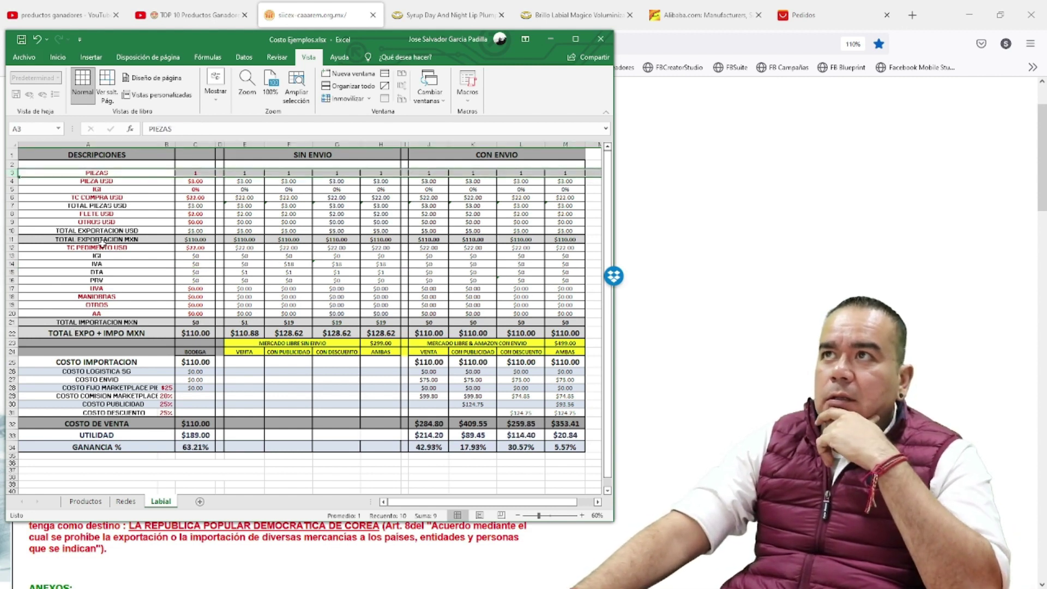
pyautogui.click(11, 181)
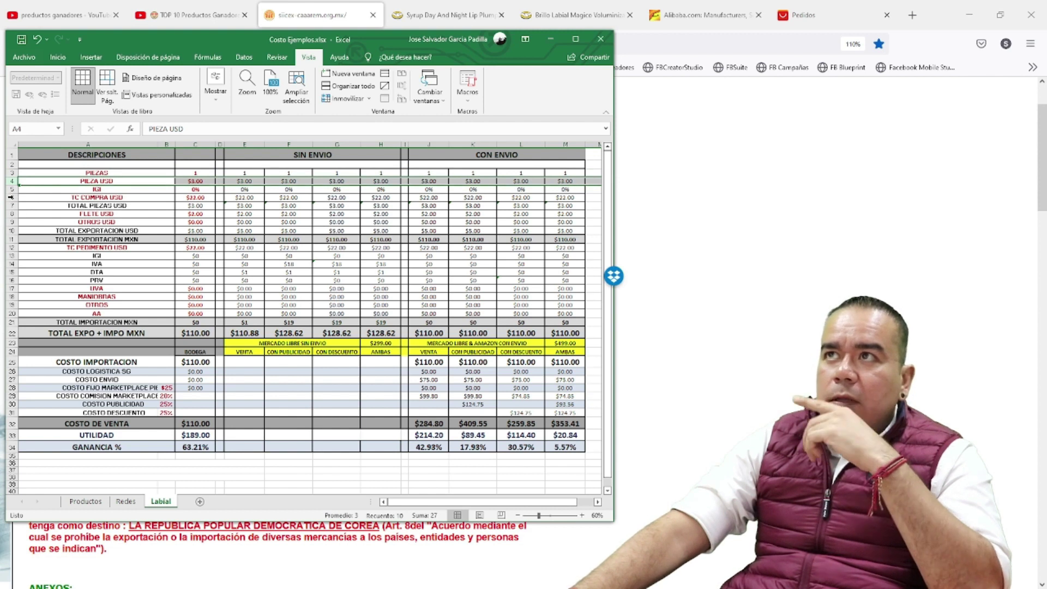
pyautogui.click(12, 197)
pyautogui.click(12, 214)
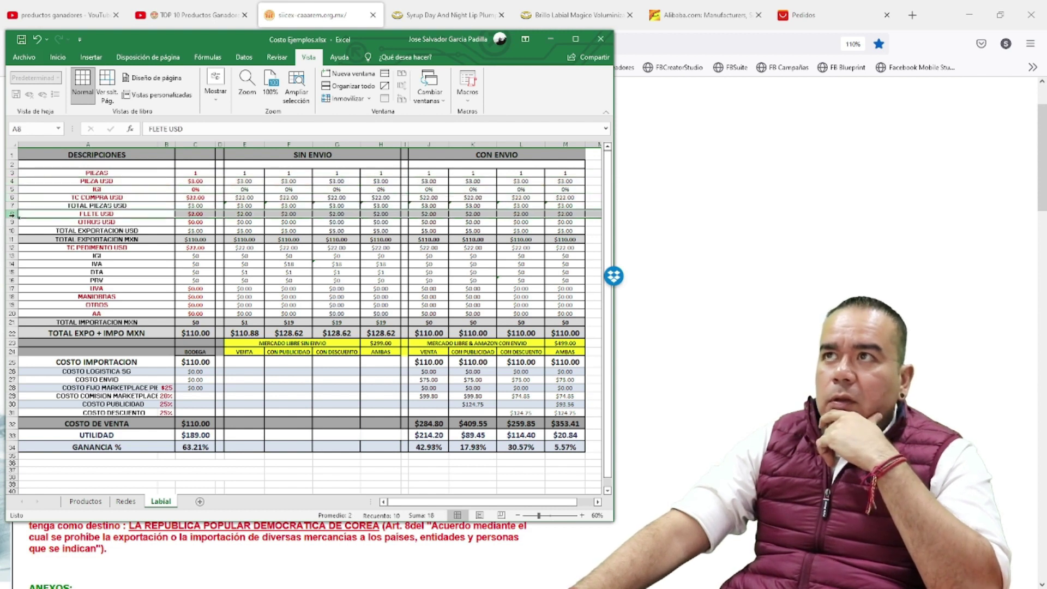
pyautogui.click(12, 231)
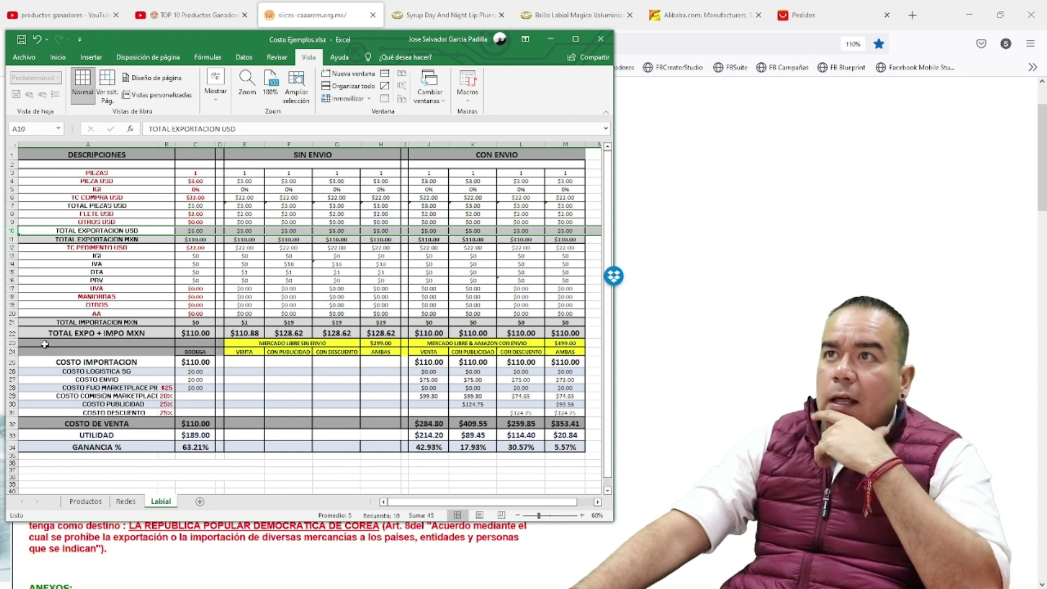
# Step: Review the marketplace cost rows, from import cost through shipping and commission to sale cost, and the with-shipping profit
pyautogui.click(12, 343)
pyautogui.click(12, 352)
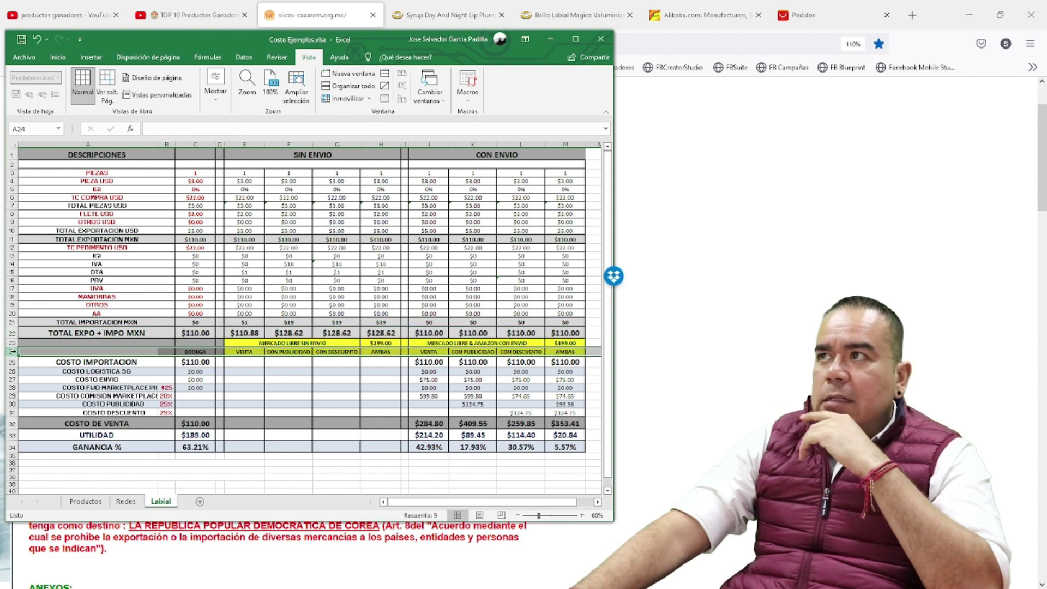
pyautogui.click(11, 361)
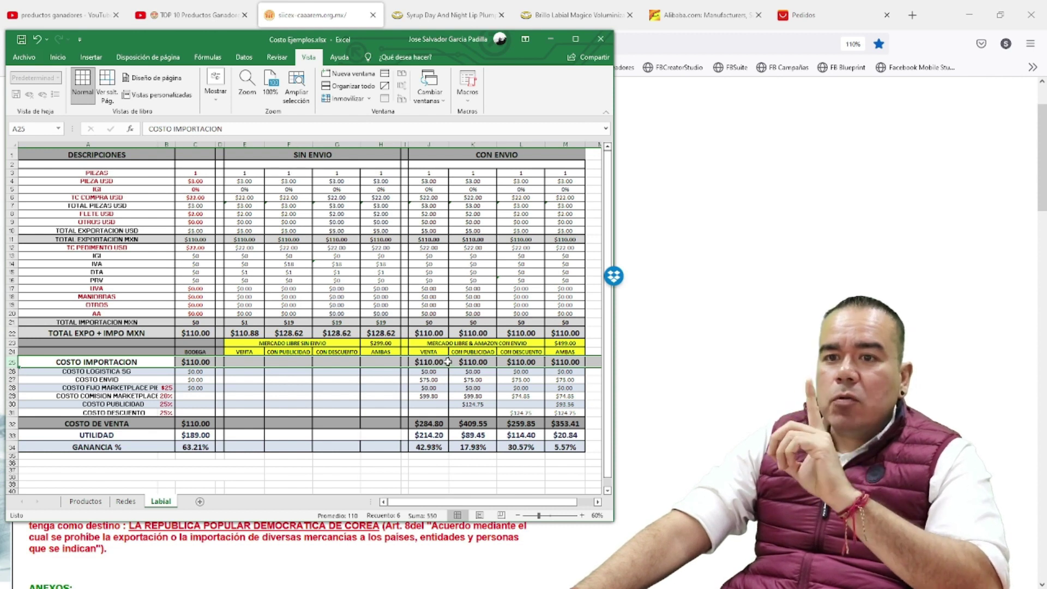
pyautogui.click(12, 380)
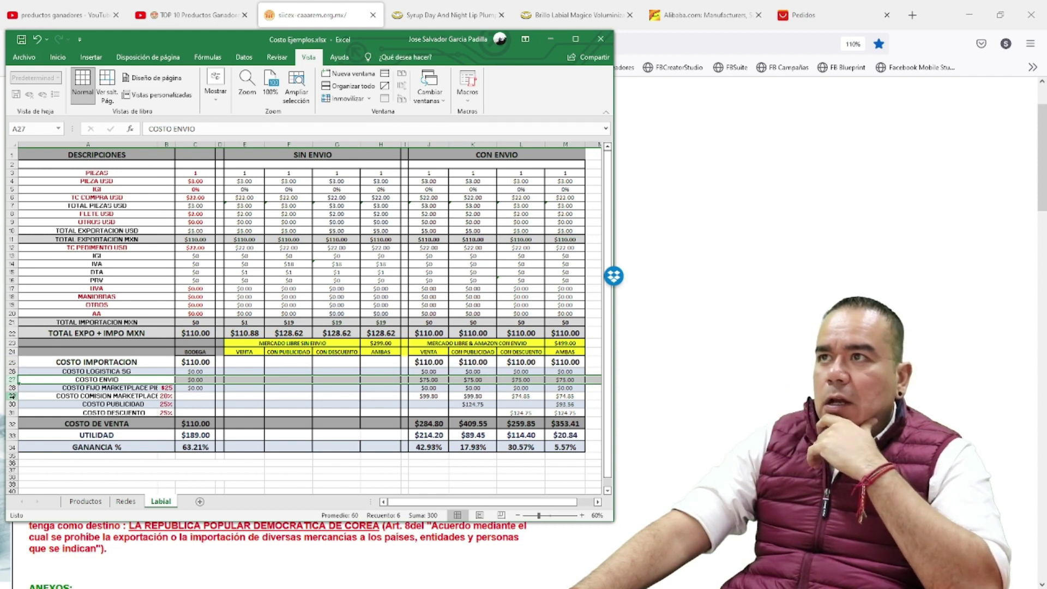
pyautogui.click(12, 396)
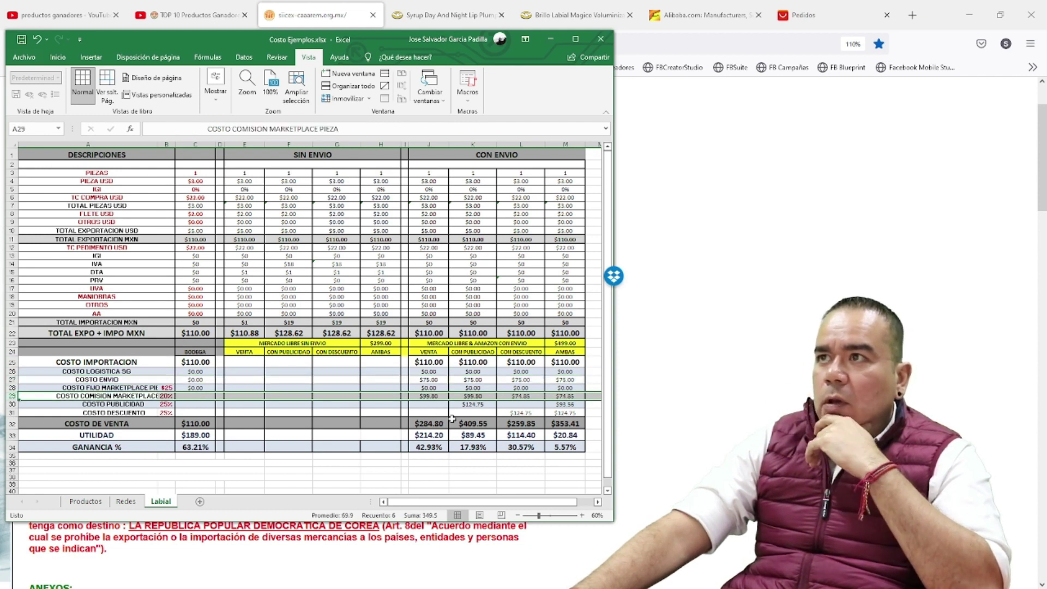
pyautogui.click(12, 424)
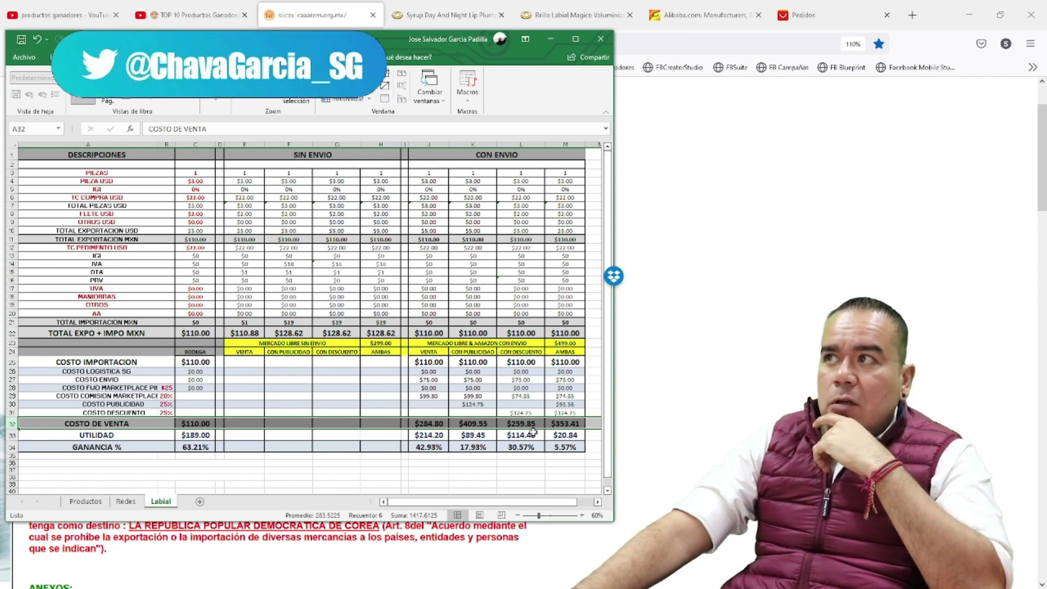
pyautogui.click(561, 434)
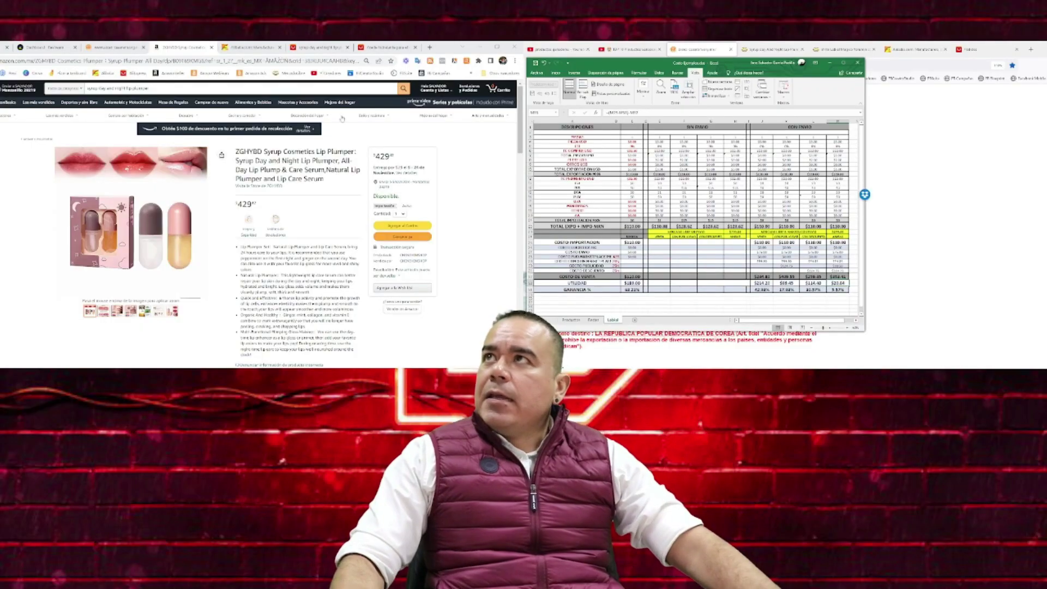
# Step: Switch to the lip plumper's AliExpress page, check its shipping options and set the purchase quantity to 10
pyautogui.hotkey('ctrl', '6')
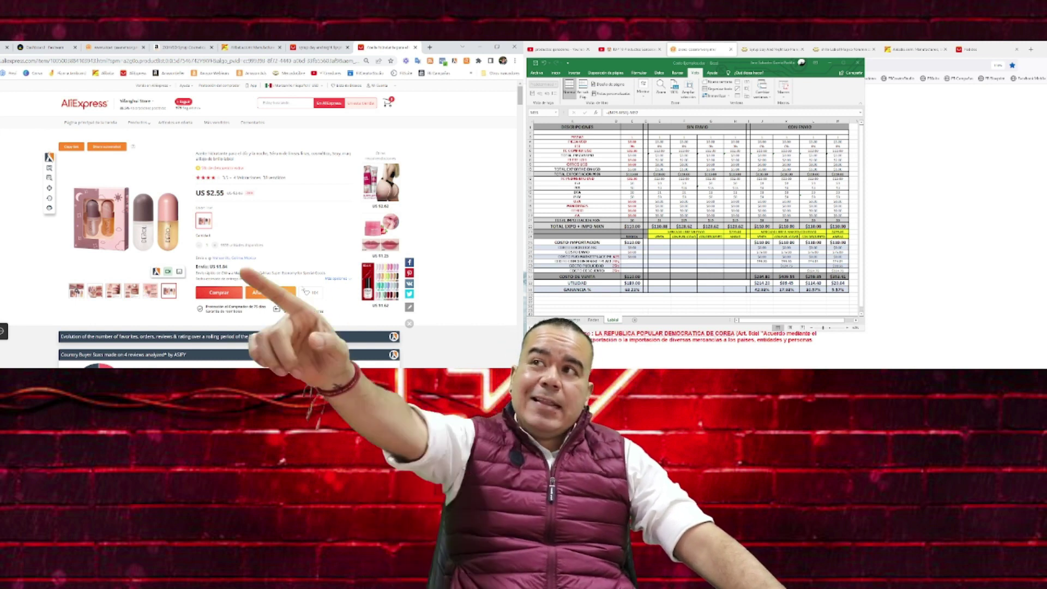
pyautogui.click(350, 280)
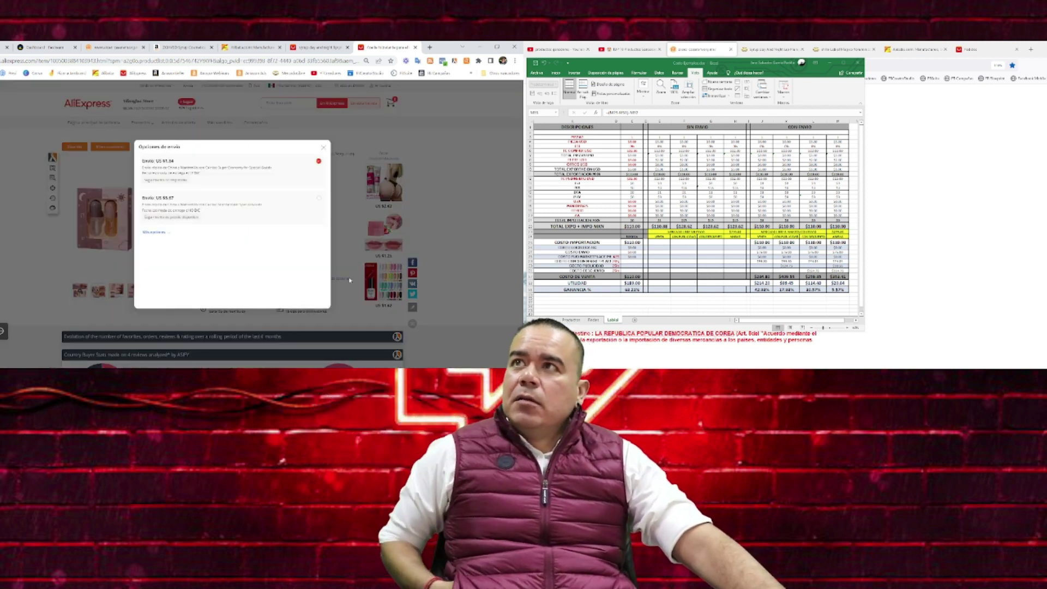
pyautogui.click(323, 147)
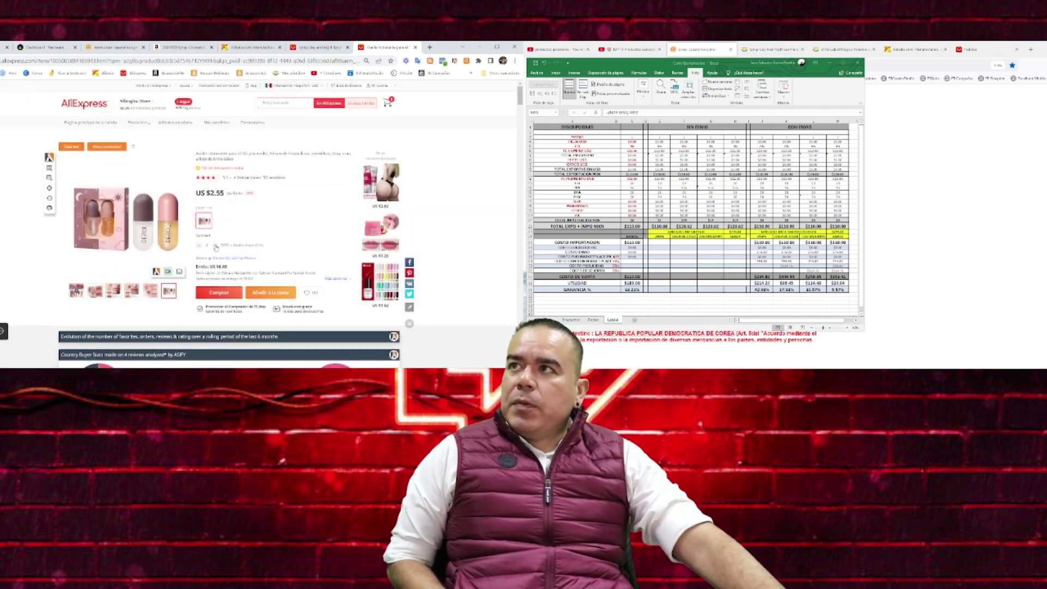
pyautogui.write('0')
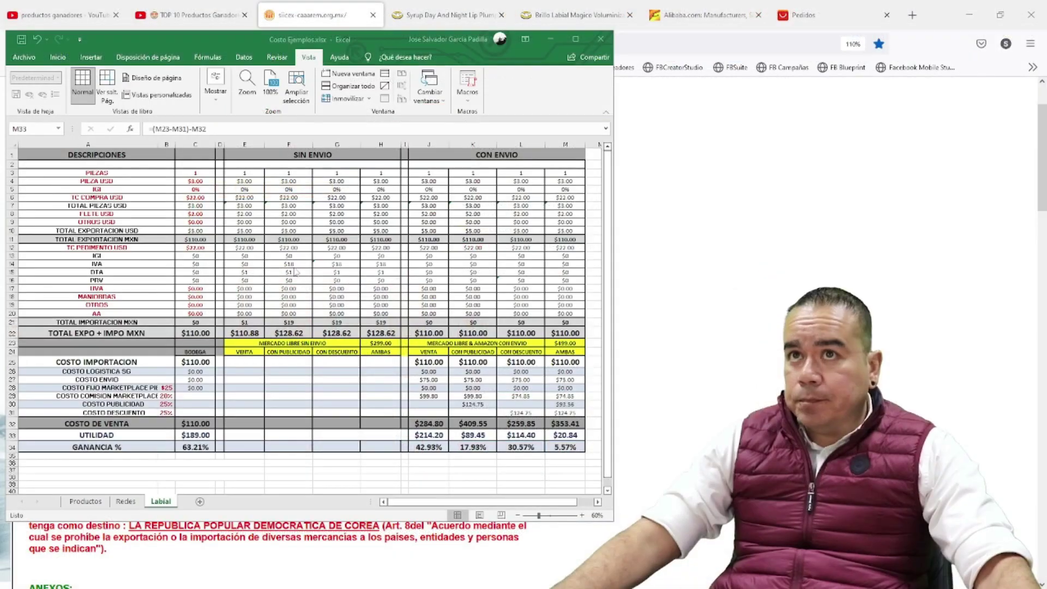
# Step: Set the number of pieces in the Bodega column of the Labial costing sheet to 10
pyautogui.click(207, 173)
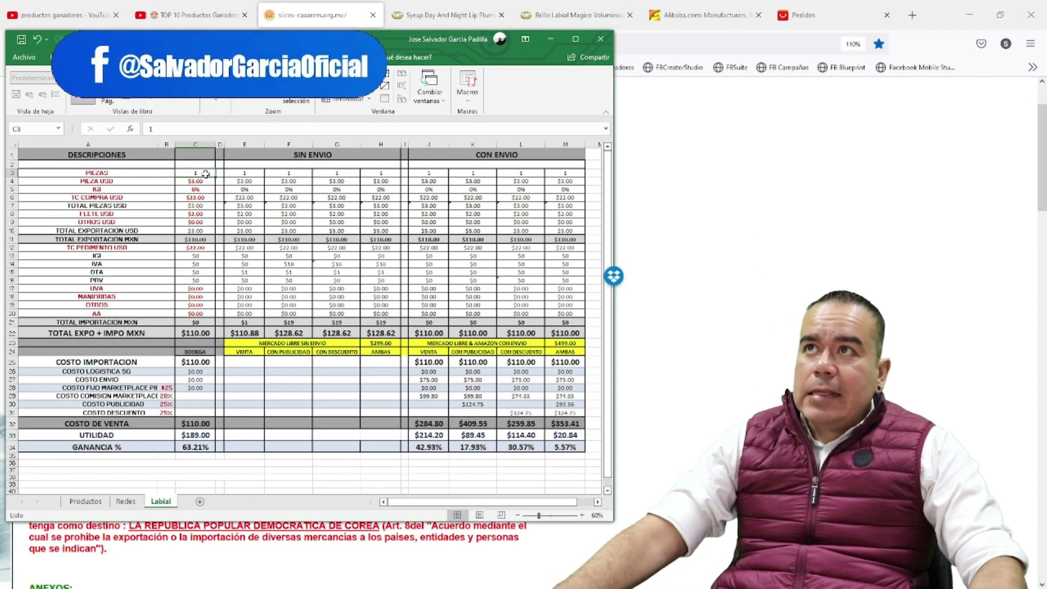
pyautogui.write('10')
pyautogui.press('Return')
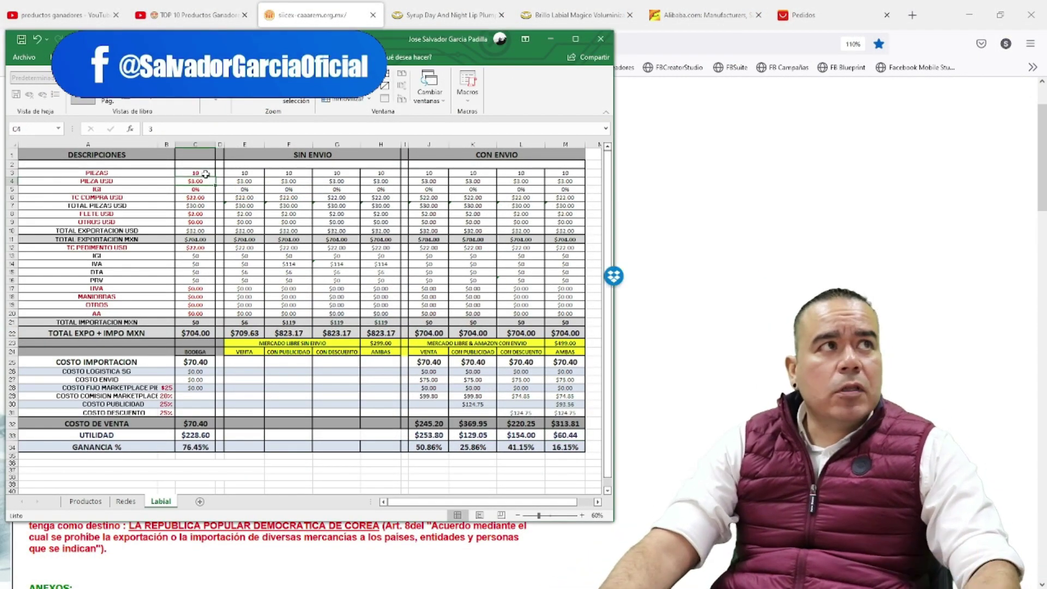
# Step: Set the freight in the Bodega column of the Labial costing sheet to 14.48 USD
pyautogui.press('Return')
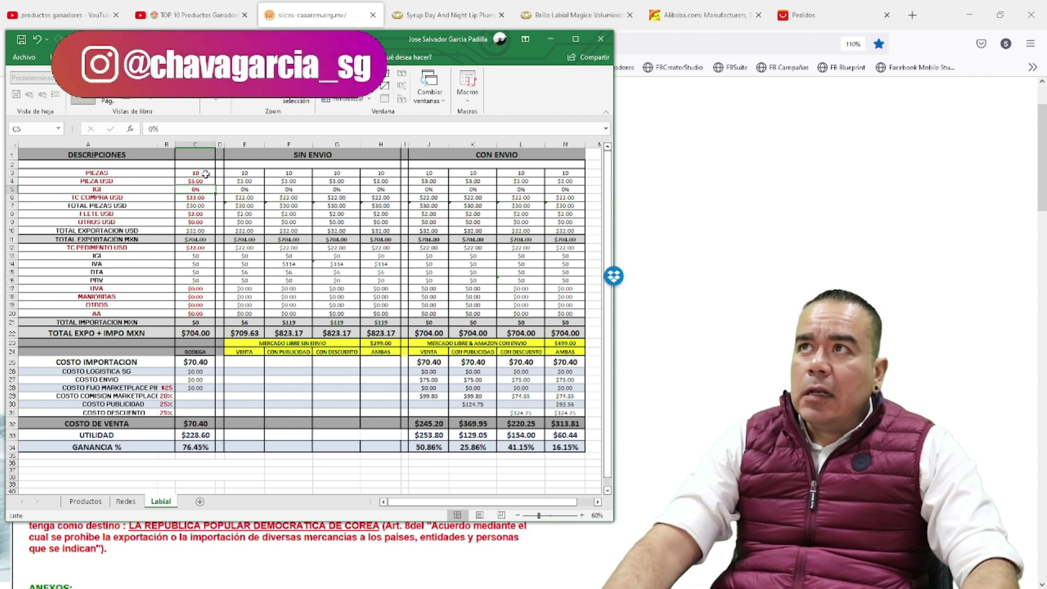
pyautogui.press('Return')
pyautogui.press('Return')
pyautogui.press('Return')
pyautogui.write('14.48')
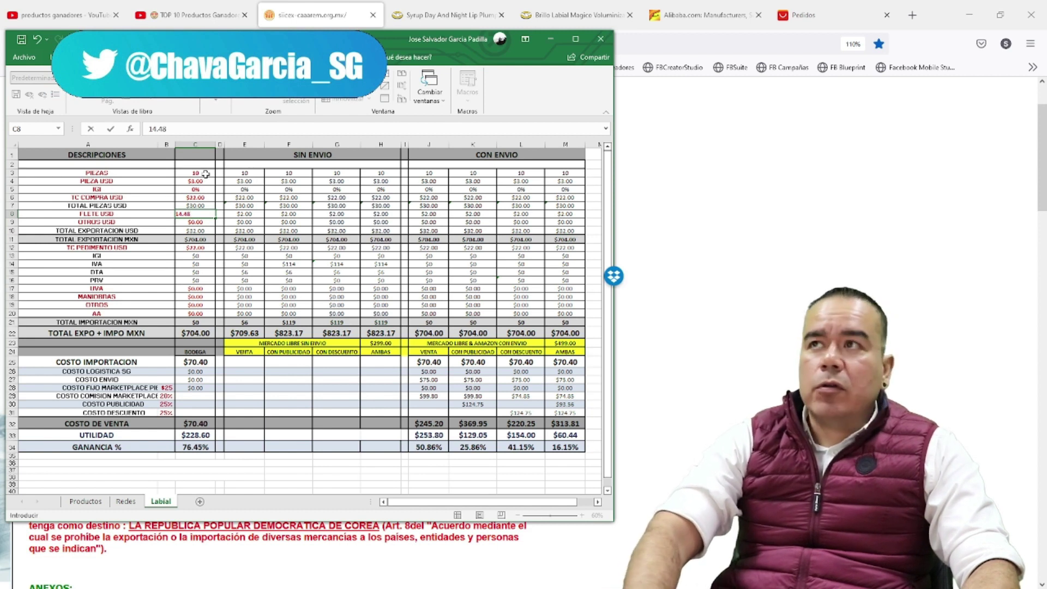
pyautogui.press('Return')
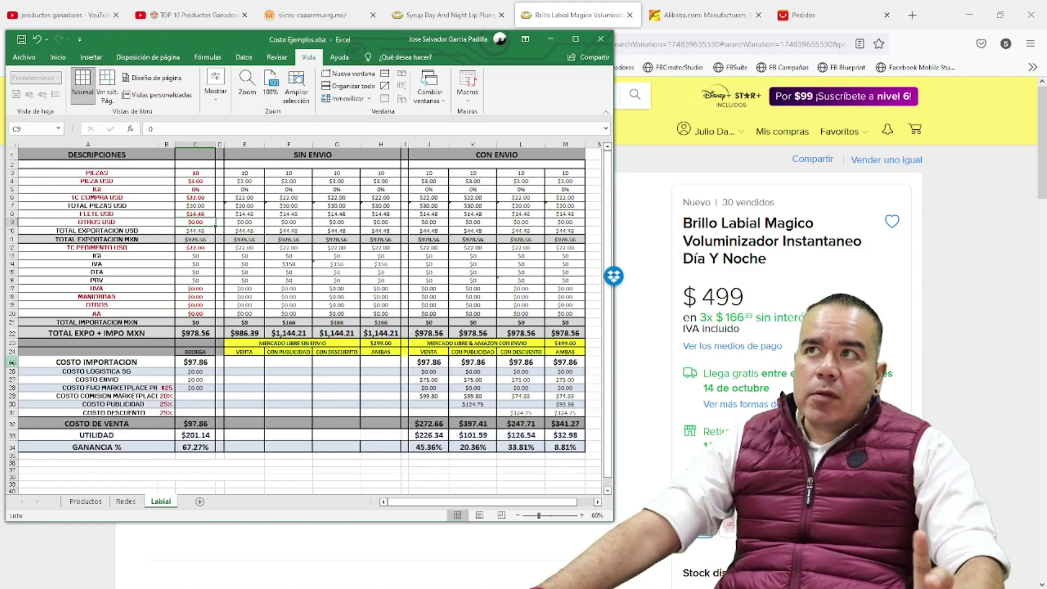
# Step: Review the with-shipping import cost, the profit for sale, advertising and discount, the discount margin and the sale price
pyautogui.click(432, 362)
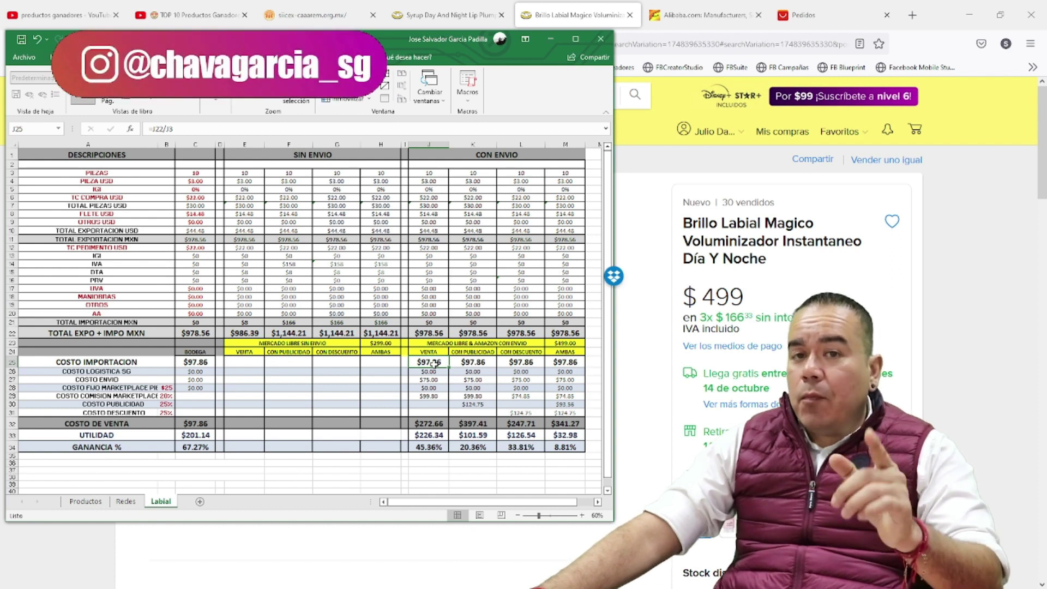
pyautogui.click(439, 435)
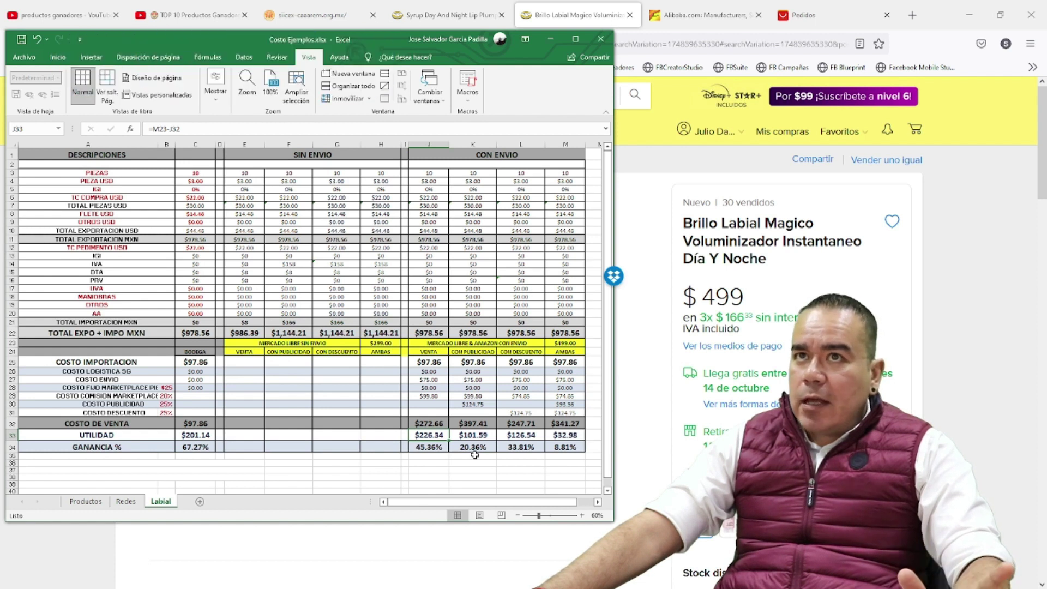
pyautogui.click(484, 435)
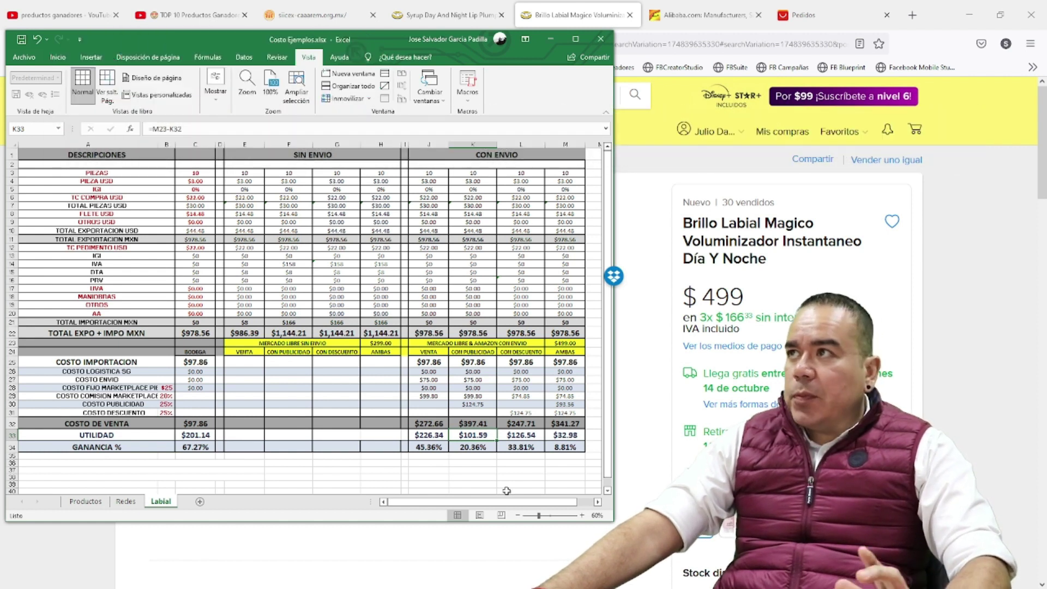
pyautogui.click(526, 436)
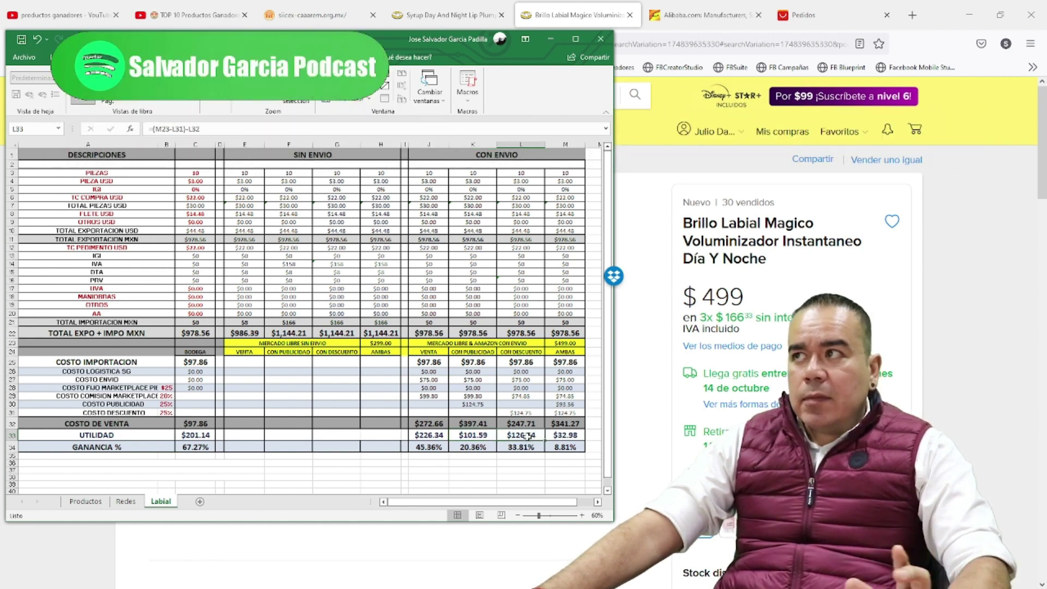
pyautogui.click(522, 448)
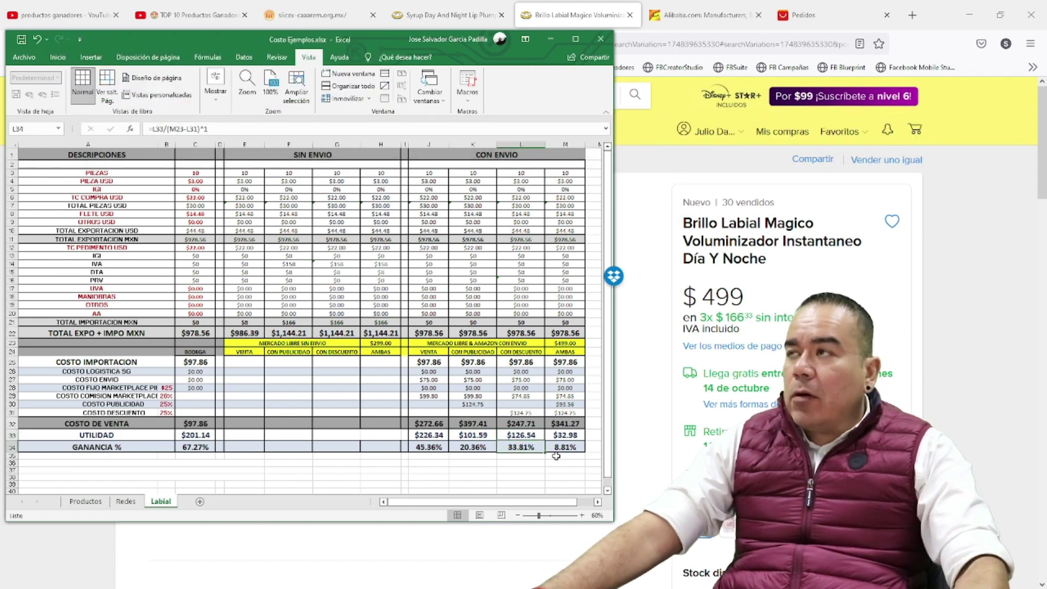
pyautogui.click(565, 343)
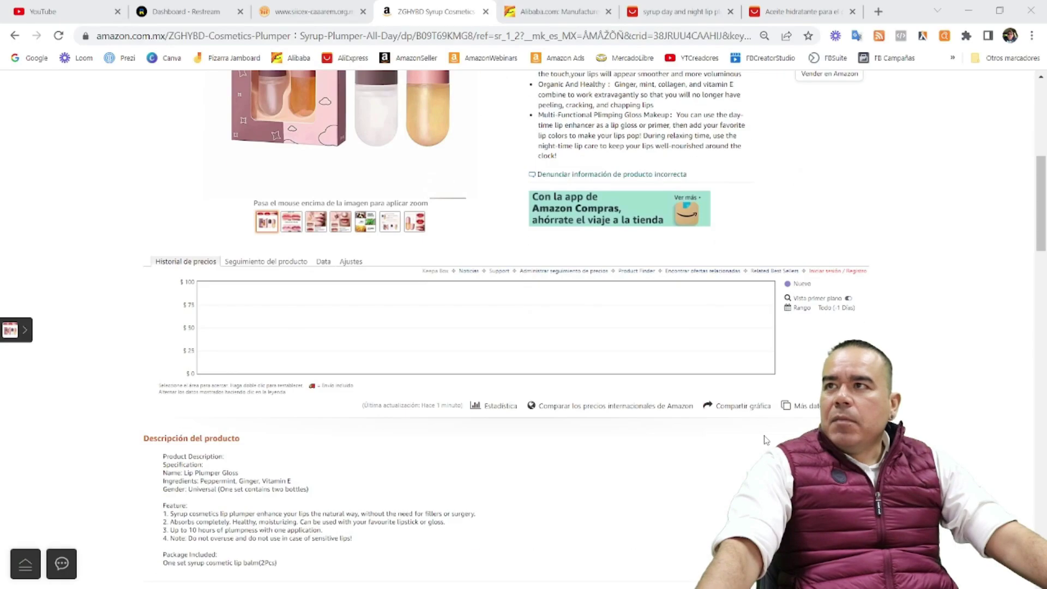
# Step: Review the lip plumper's Amazon listing, including its price history, product description, product information and customer reviews
pyautogui.scroll(-8, 766, 440)
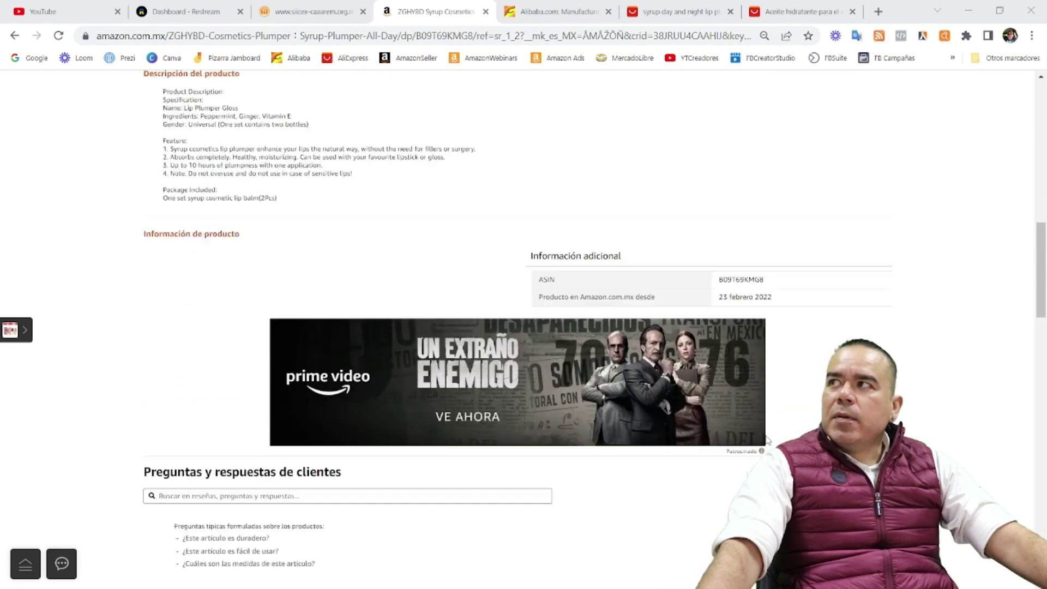
pyautogui.scroll(-5, 766, 439)
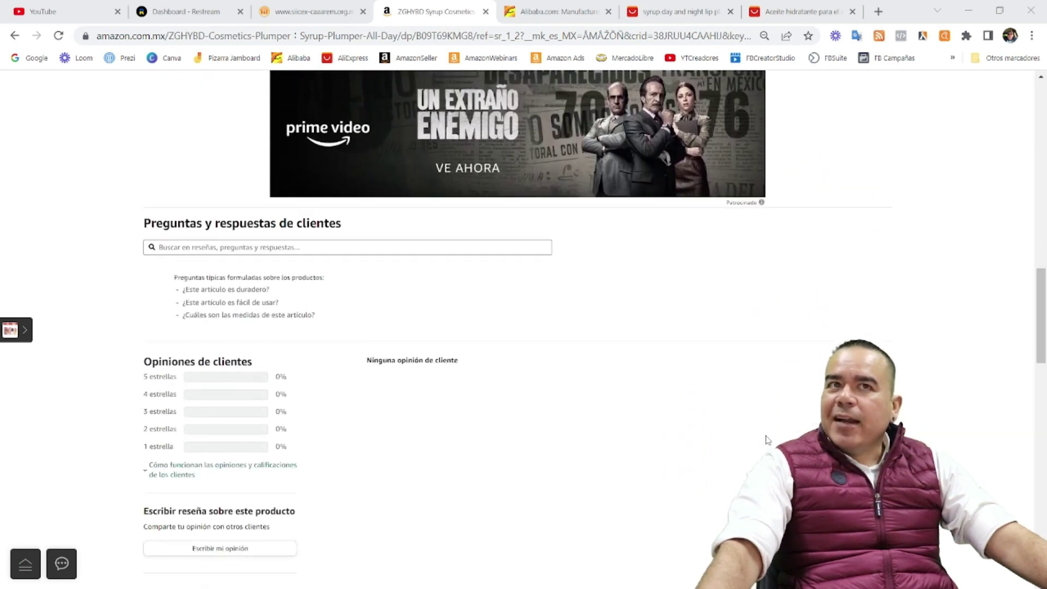
pyautogui.scroll(-6, 768, 432)
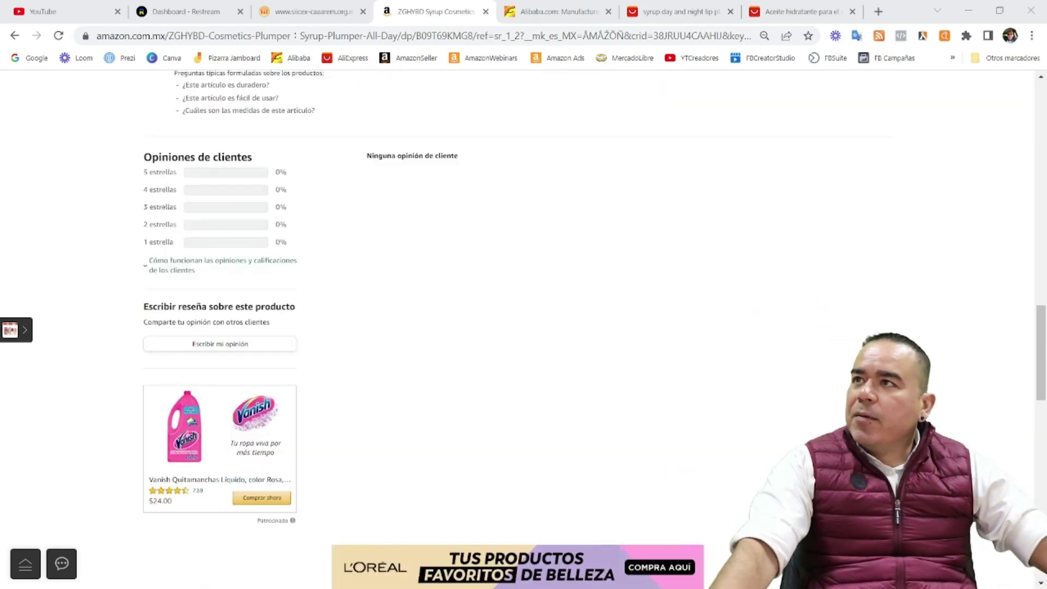
pyautogui.scroll(-15, 752, 511)
pyautogui.scroll(12, 751, 511)
pyautogui.scroll(14, 760, 310)
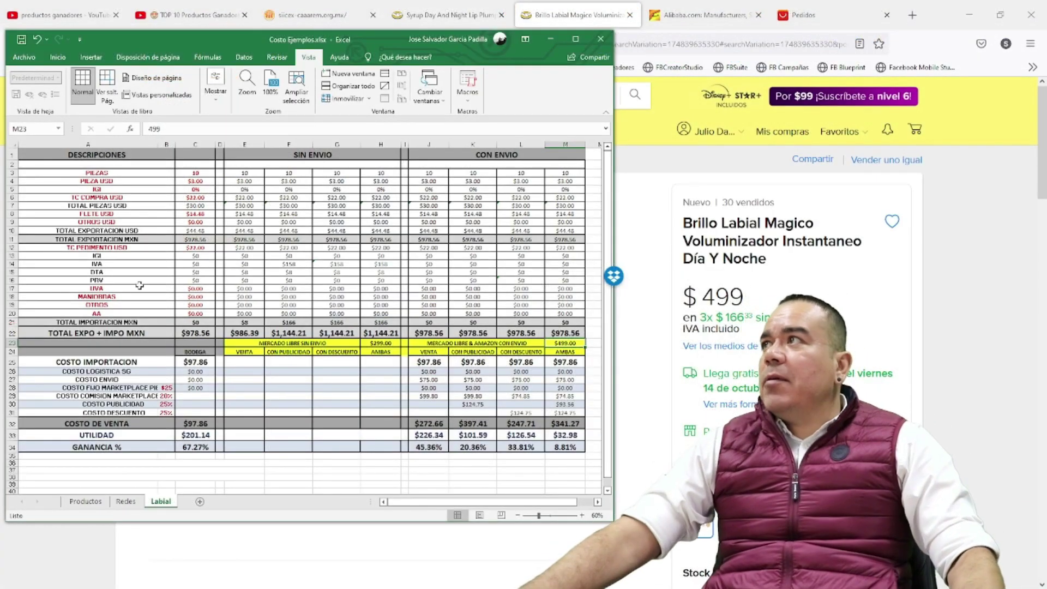
# Step: Check the Mercado Libre lip gloss listing and the with-shipping profit for combined advertising and discount
pyautogui.scroll(-2, 790, 273)
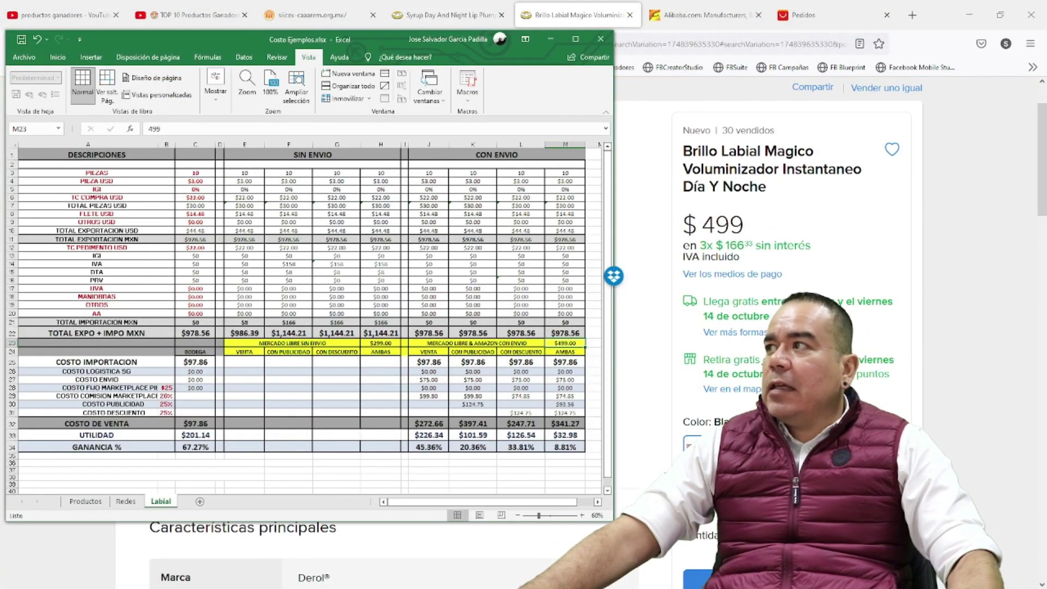
pyautogui.scroll(2, 760, 367)
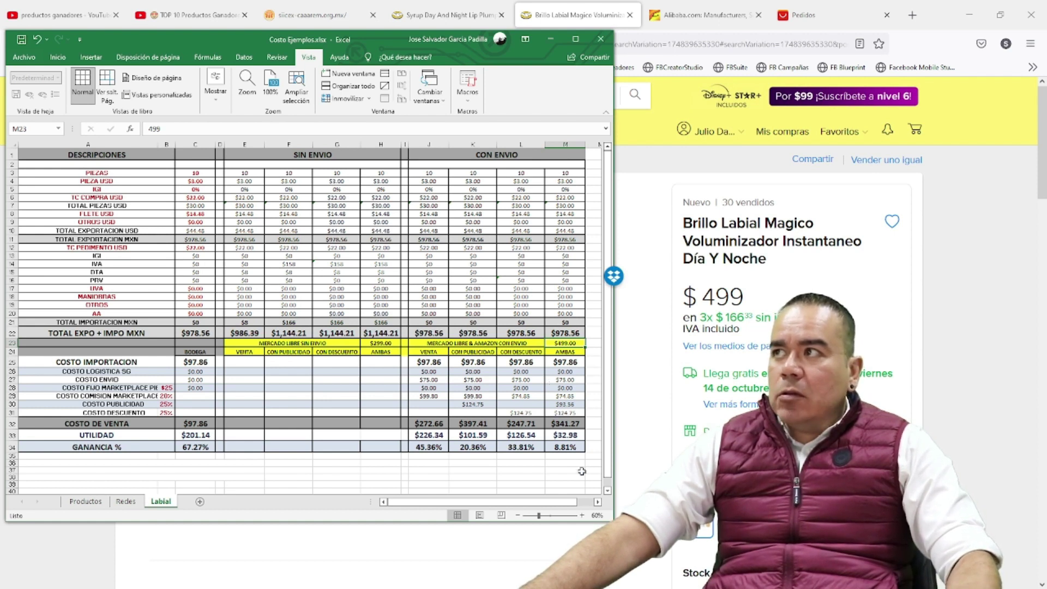
pyautogui.click(570, 435)
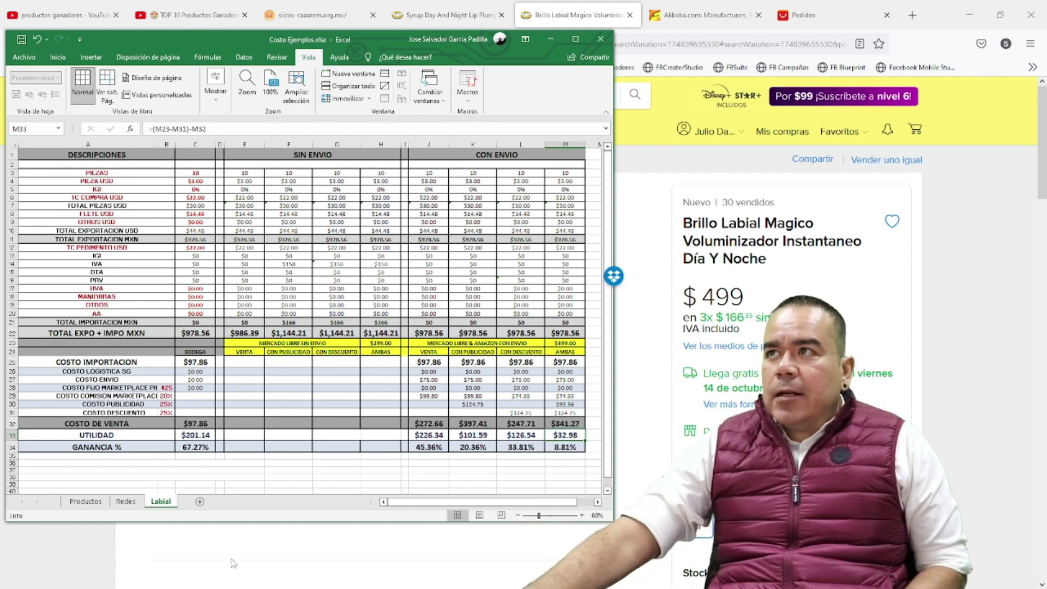
# Step: Delete the Labial sheet from the costing workbook
pyautogui.rightClick(160, 501)
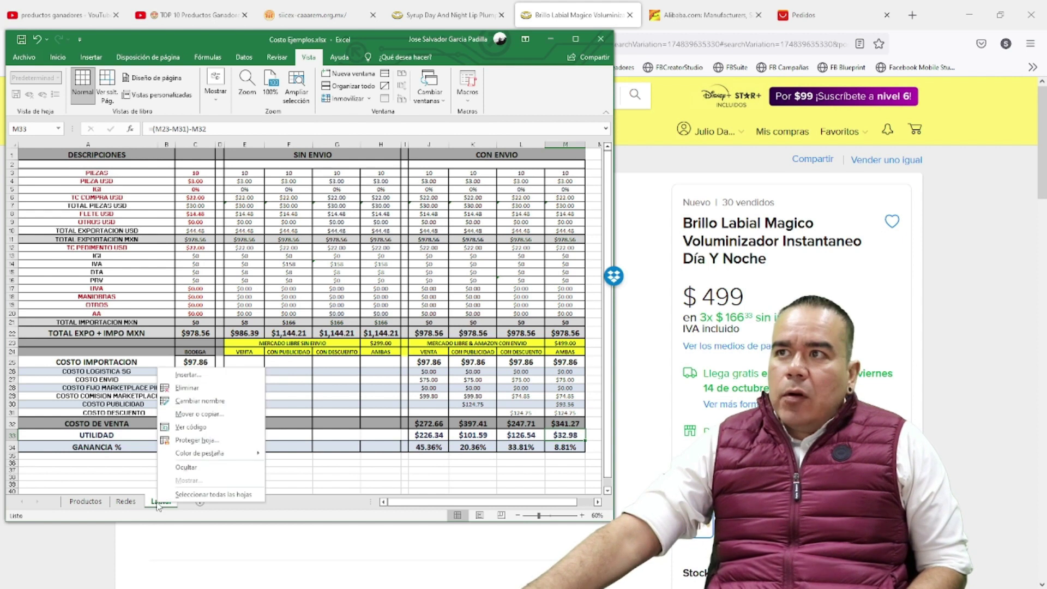
pyautogui.click(201, 389)
pyautogui.click(499, 330)
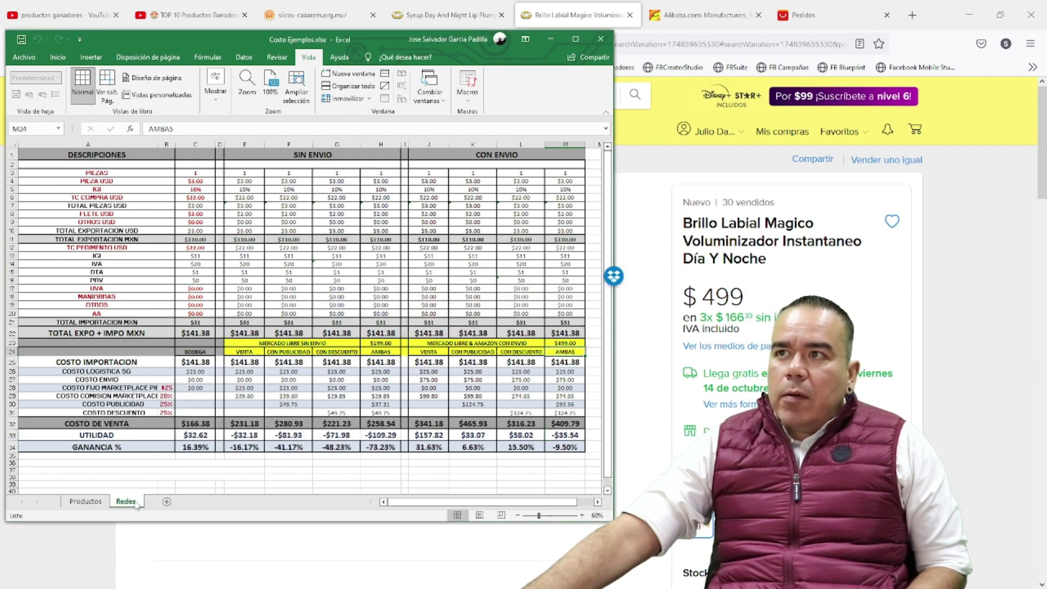
# Step: Duplicate the Redes sheet, placing the copy at the end of the workbook
pyautogui.rightClick(125, 501)
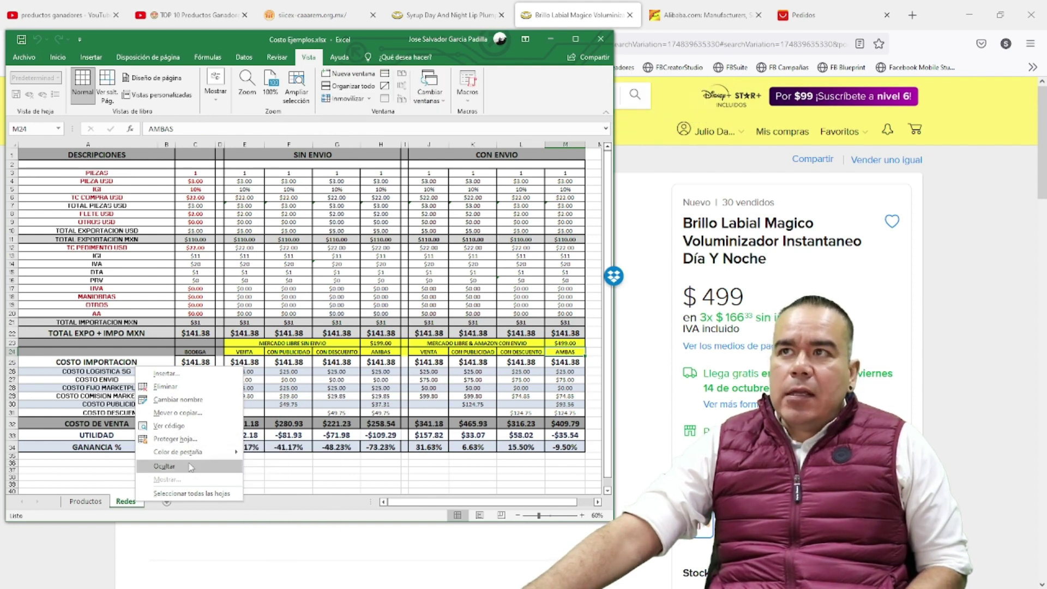
pyautogui.click(178, 413)
pyautogui.click(126, 476)
pyautogui.click(215, 505)
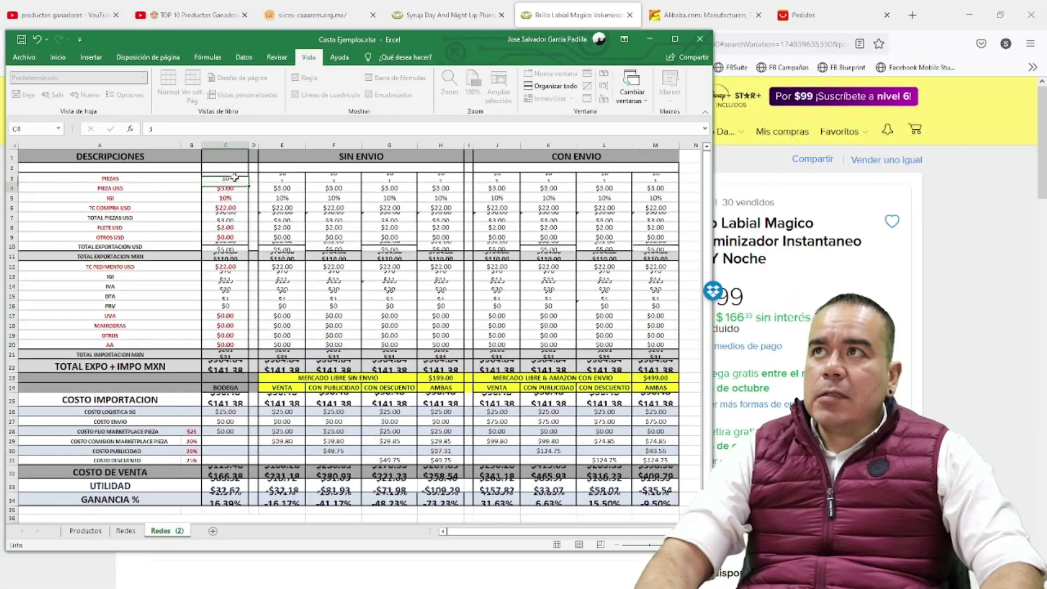
# Step: Set the unit price to 2.55 USD and the IGI rate to 0% in the copied sheet's Bodega column
pyautogui.press('Return')
pyautogui.write('2.55')
pyautogui.press('Return')
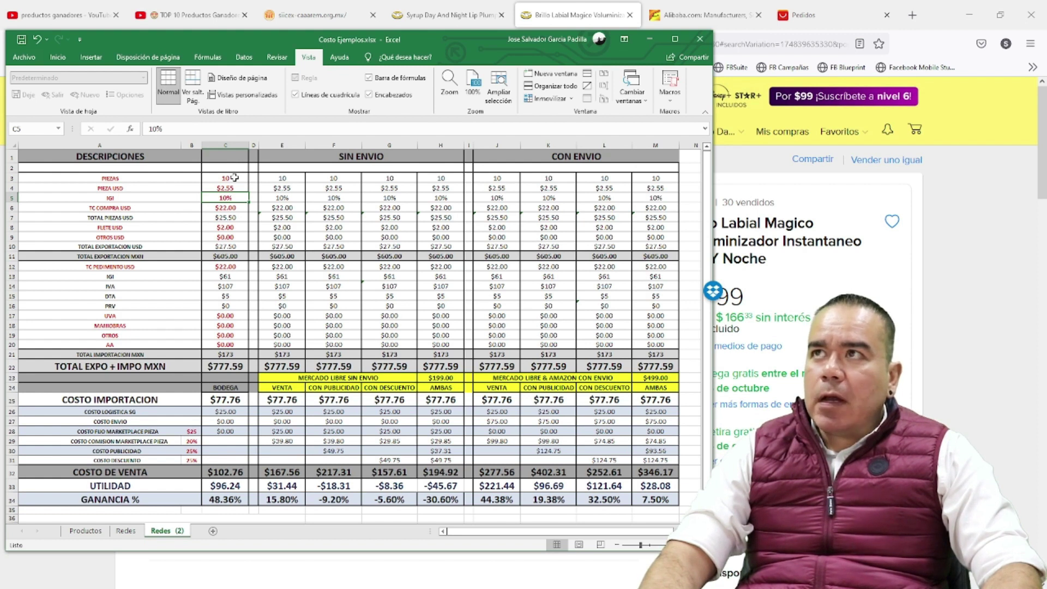
pyautogui.write('0')
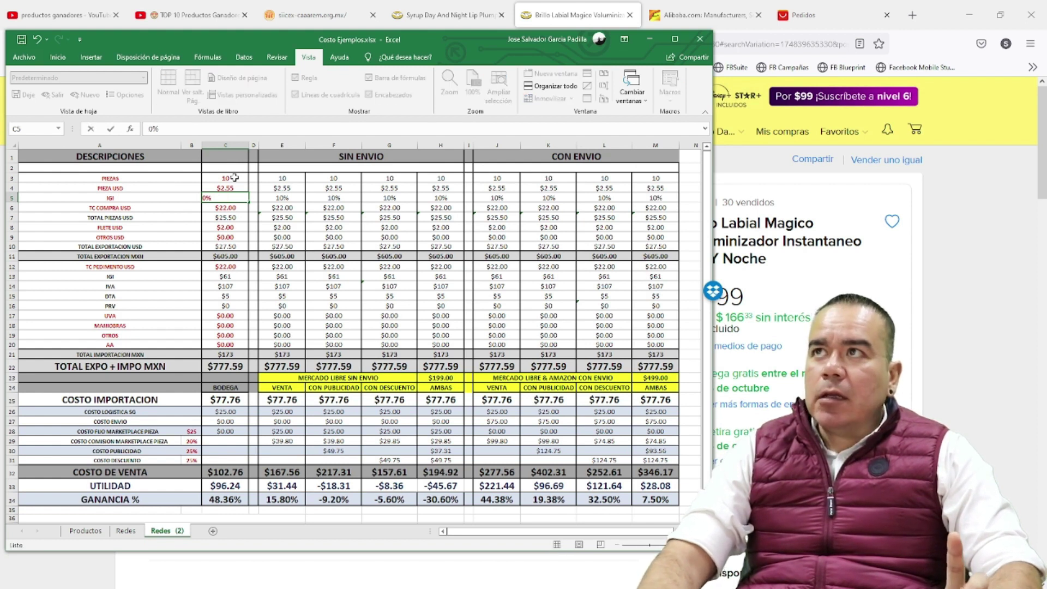
pyautogui.press('Return')
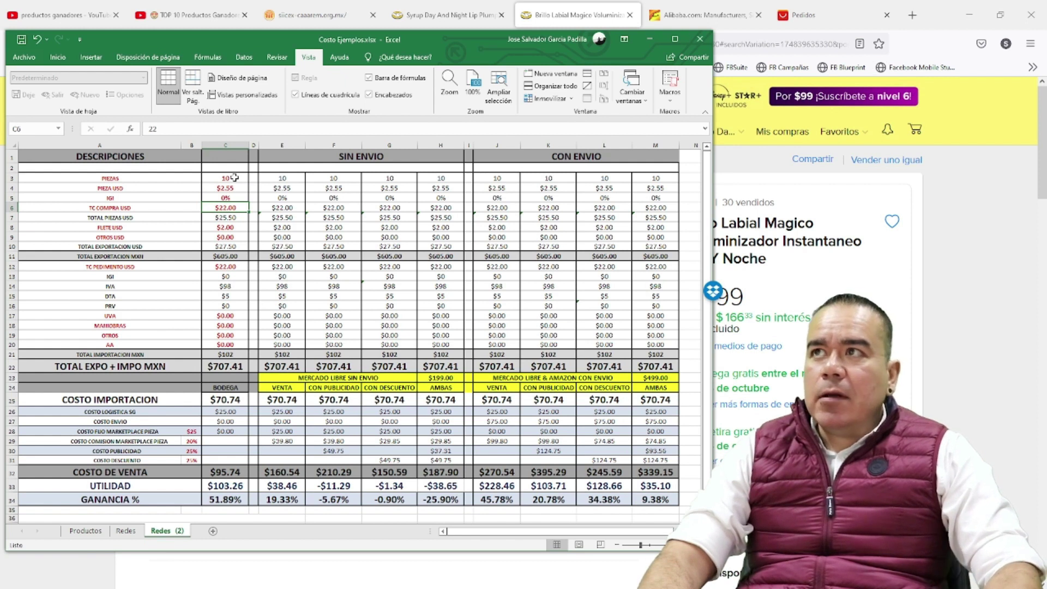
# Step: Set the freight in the copied sheet's Bodega column to 14.48 USD
pyautogui.press('Down')
pyautogui.press('Down')
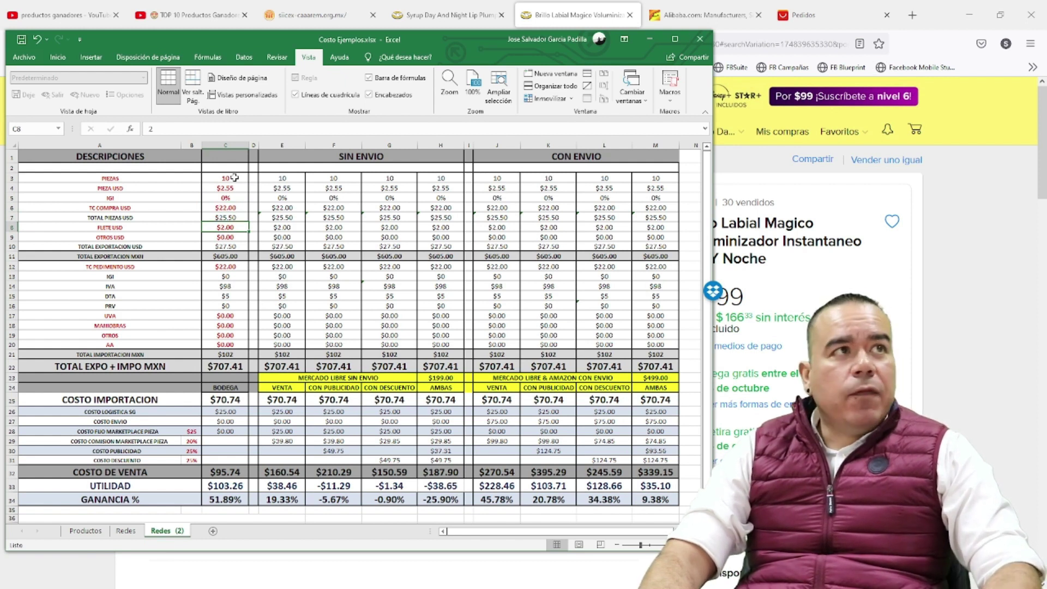
pyautogui.write('14')
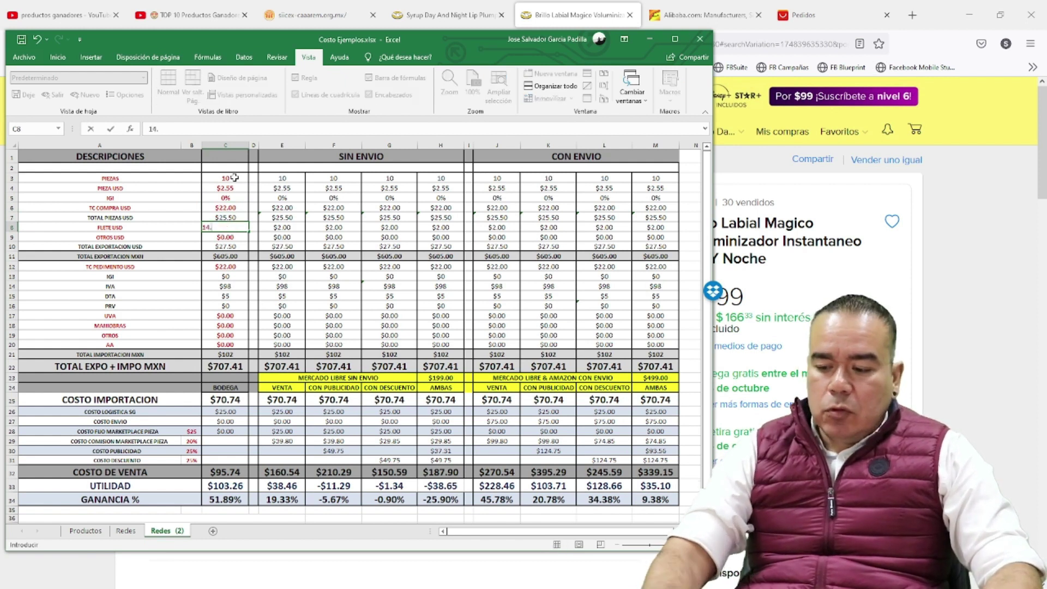
pyautogui.write('.48')
pyautogui.press('Return')
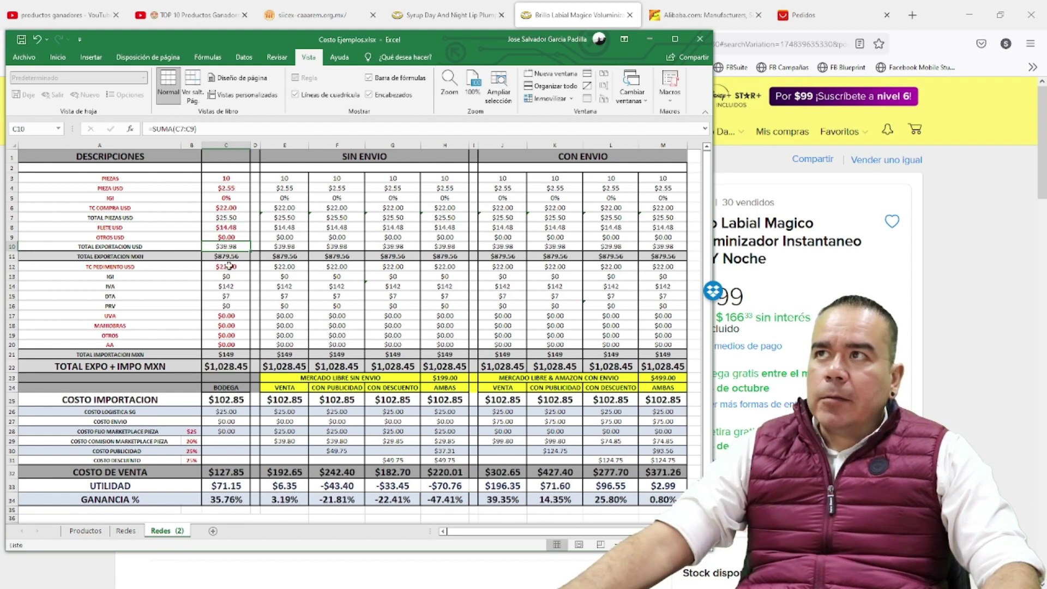
# Step: Review the Bodega column's export totals, customs exchange rate, IVA, DTA and remaining import charges down to the AA row
pyautogui.press('Down')
pyautogui.press('Down')
pyautogui.press('Down')
pyautogui.press('Down')
pyautogui.press('Down')
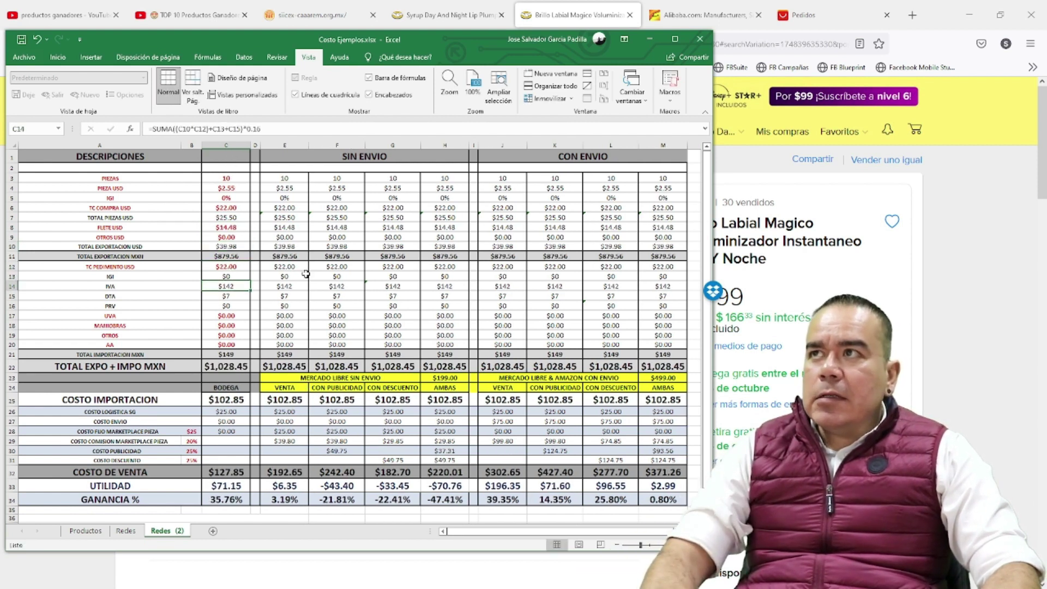
pyautogui.press('Down')
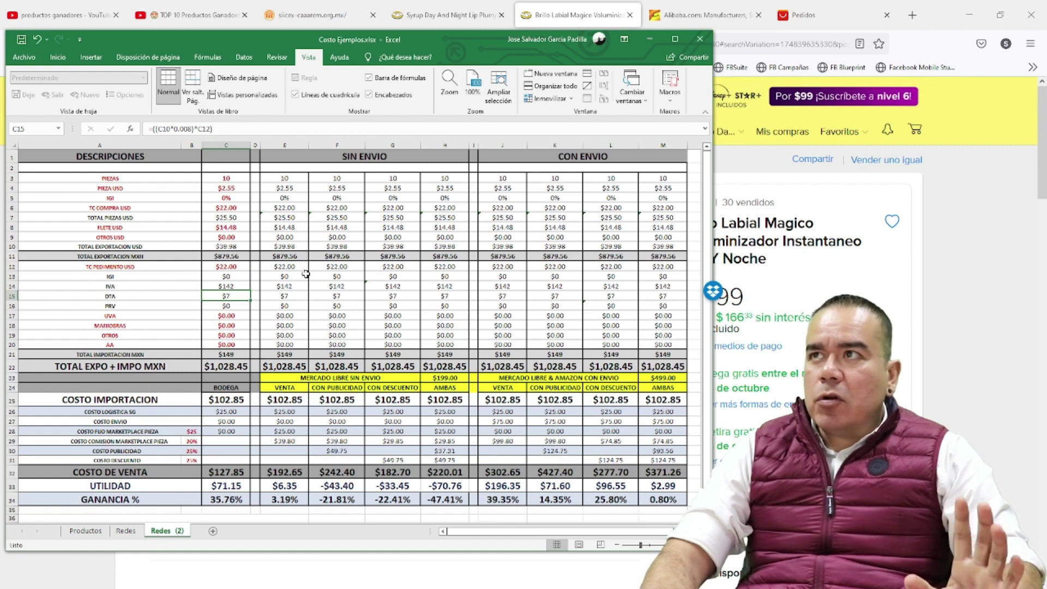
pyautogui.press('Down')
pyautogui.press('Down')
pyautogui.press('Down')
pyautogui.press('Down')
pyautogui.press('Down')
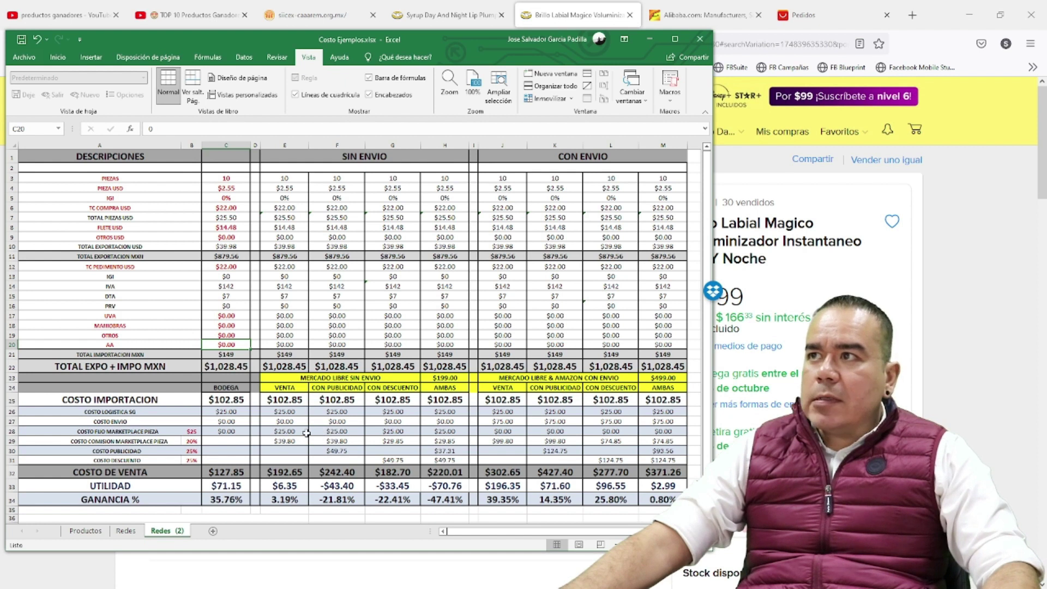
# Step: Try 298 as the Mercado Libre price without shipping and set it back to 199
pyautogui.hotkey('ctrl', 'z')
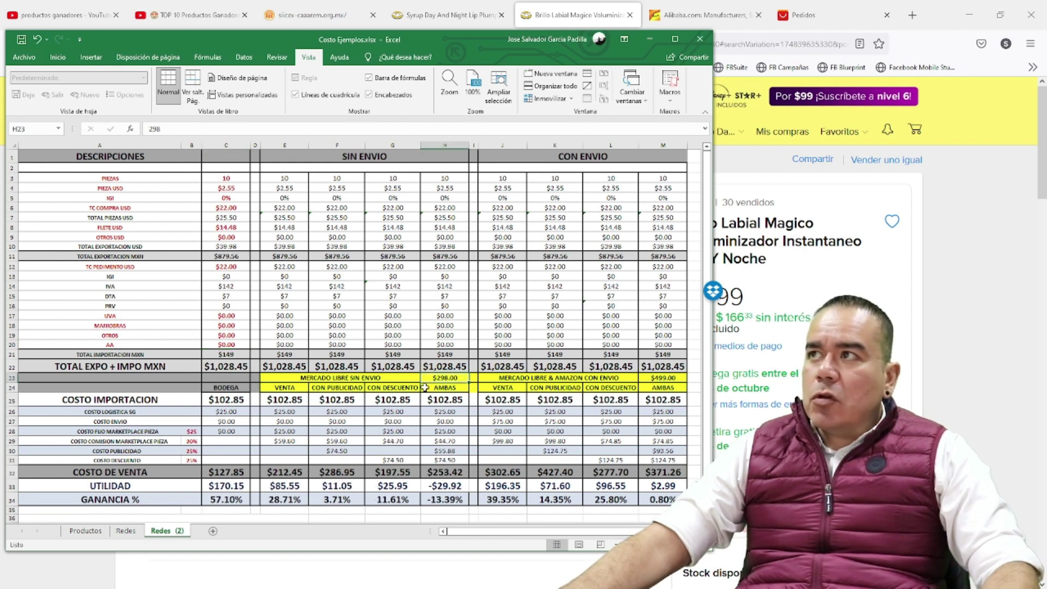
pyautogui.write('199')
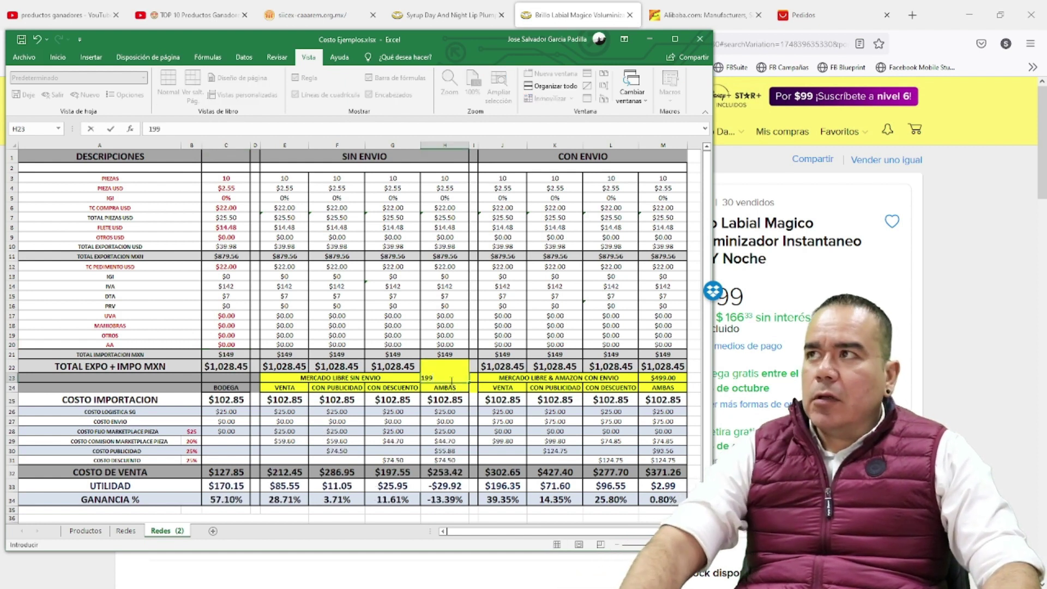
pyautogui.press('Return')
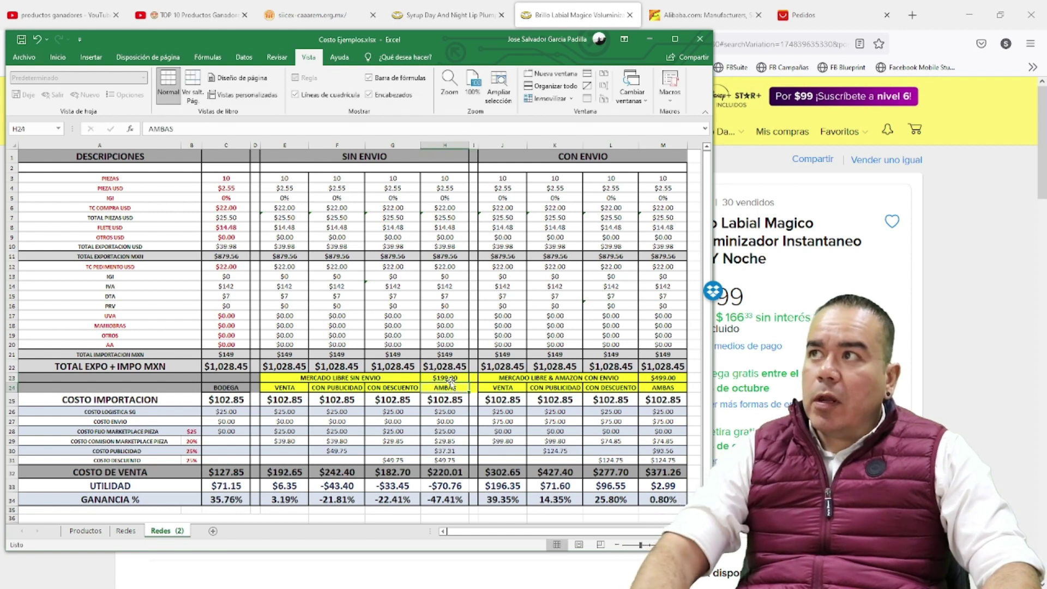
# Step: Clear all marketplace cost, profit and margin values under Mercado Libre without shipping, from import cost through profit percentage (E25:H34)
pyautogui.press('Down')
pyautogui.press('Left')
pyautogui.press('Left')
pyautogui.press('Left')
pyautogui.hotkey('shift', 'Right')
pyautogui.hotkey('shift', 'Right')
pyautogui.hotkey('shift', 'Right')
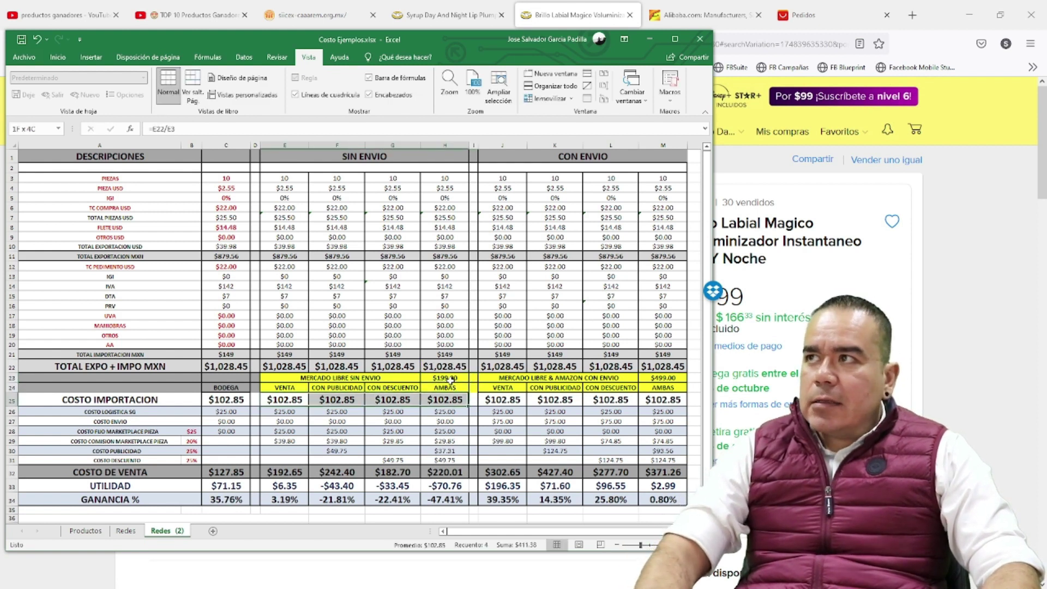
pyautogui.hotkey('shift', 'Down')
pyautogui.hotkey('shift', 'Down')
pyautogui.hotkey('shift', 'Down')
pyautogui.hotkey('shift', 'Down')
pyautogui.hotkey('shift', 'Down')
pyautogui.hotkey('shift', 'Down')
pyautogui.hotkey('shift', 'Down')
pyautogui.hotkey('shift', 'Down')
pyautogui.hotkey('shift', 'Down')
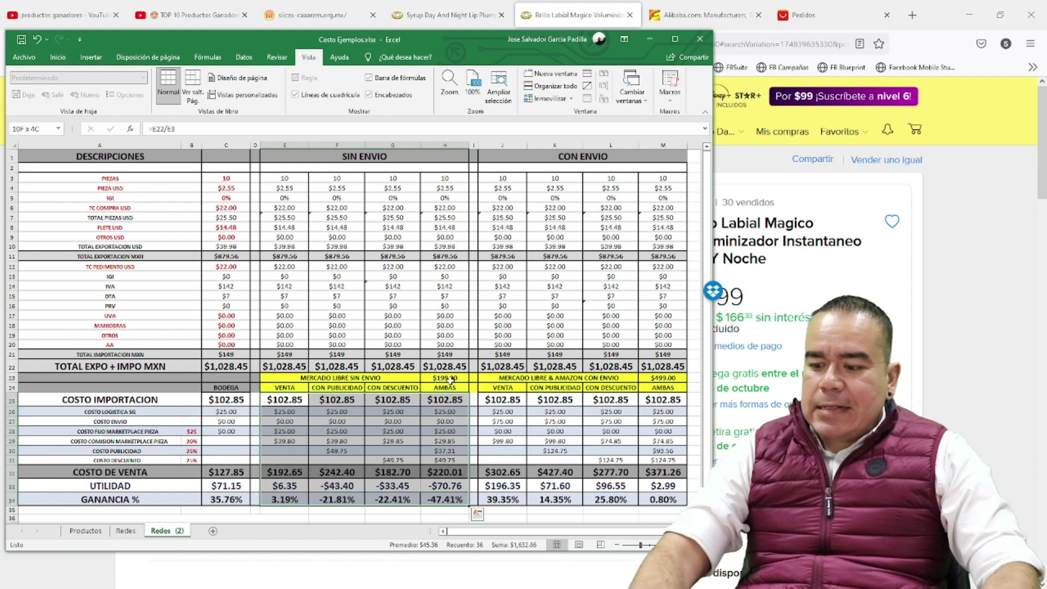
pyautogui.press('Delete')
pyautogui.press('Down')
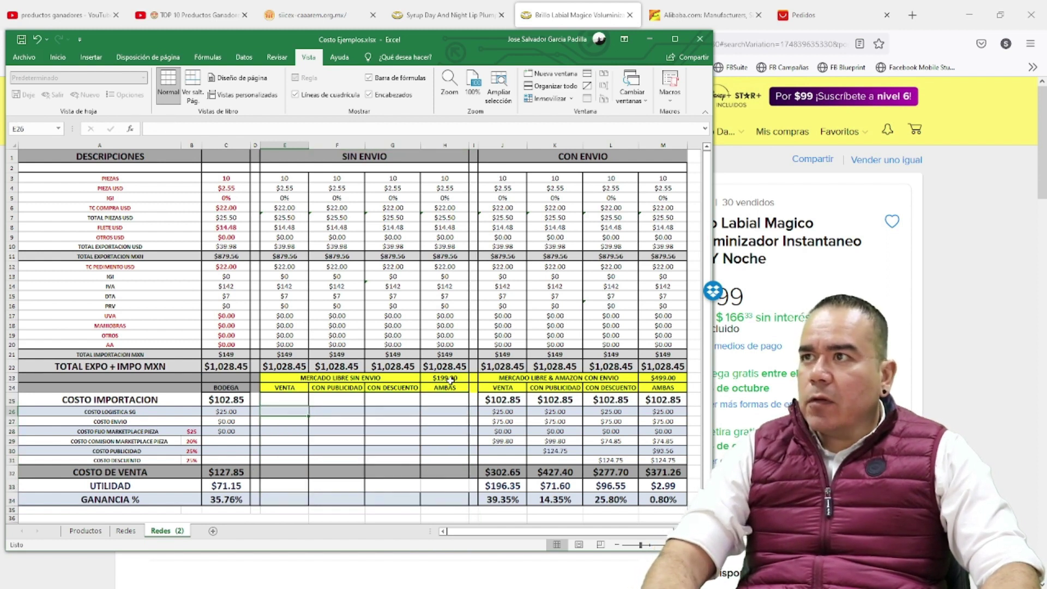
# Step: Set the AA import charge in the Bodega column to 1000
pyautogui.click(674, 378)
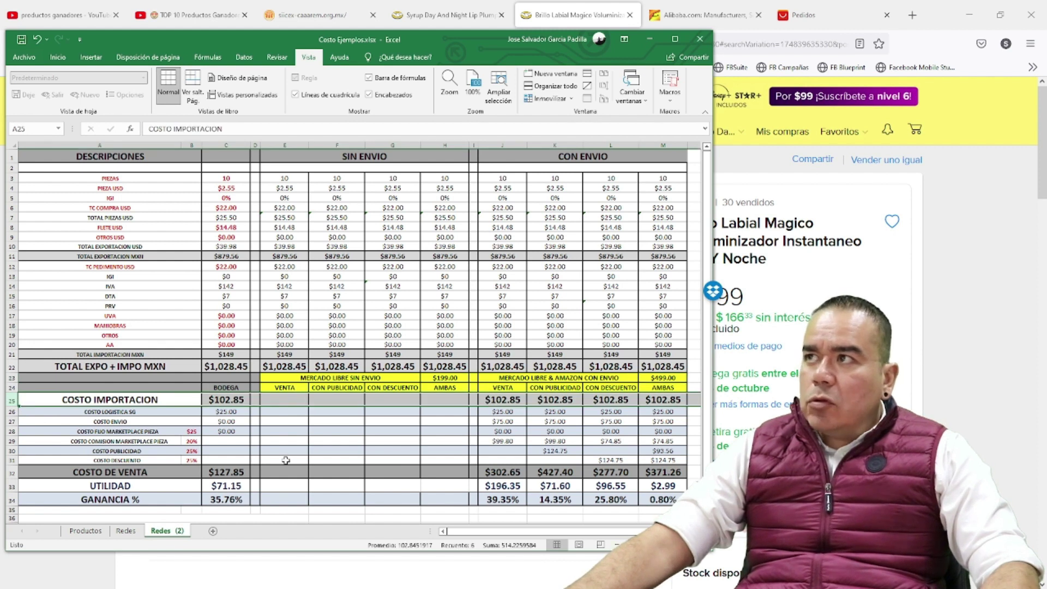
pyautogui.click(236, 343)
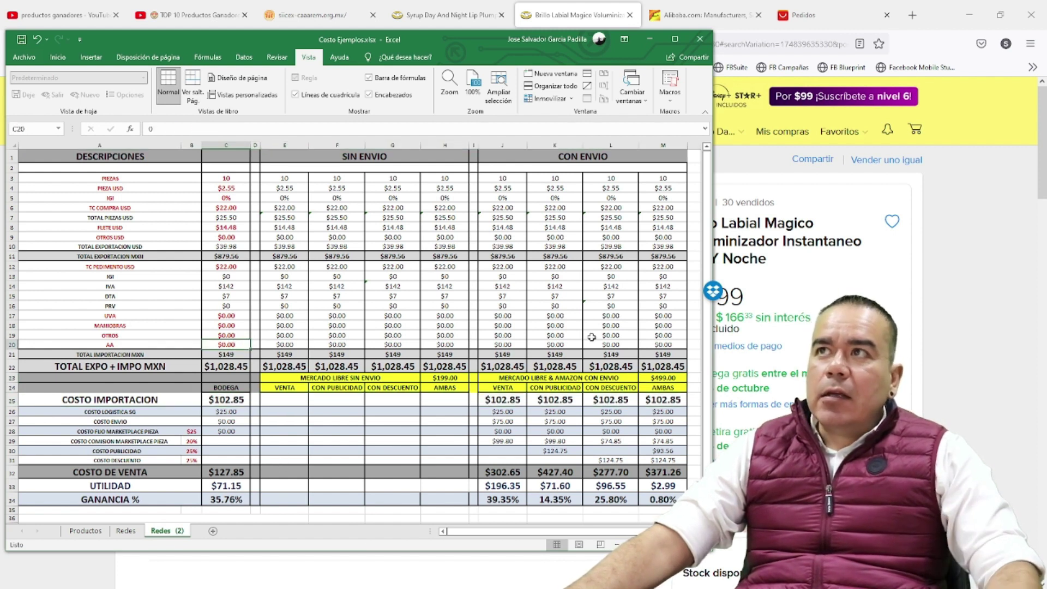
pyautogui.write('1000')
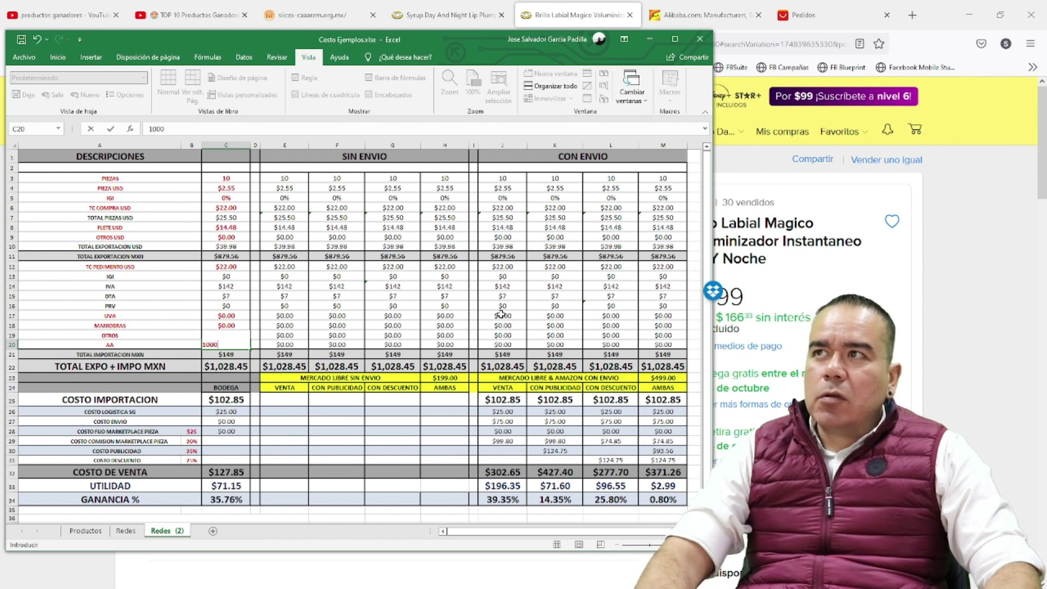
pyautogui.hotkey('ctrl', 'Return')
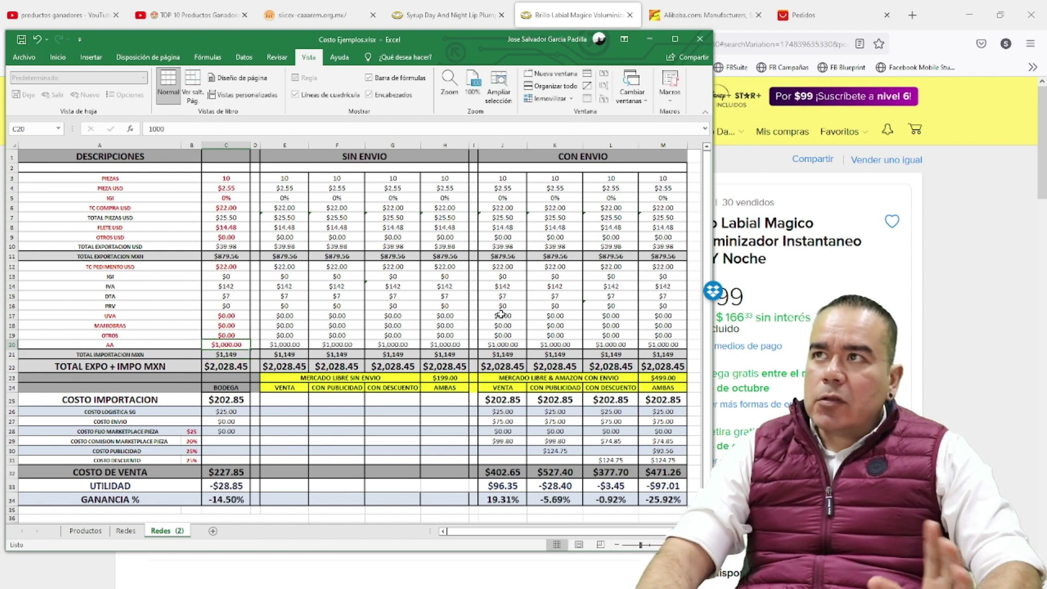
# Step: Review the purchase rows one by one, from pieces and unit price through freight, other costs and total export in USD
pyautogui.click(12, 178)
pyautogui.click(12, 187)
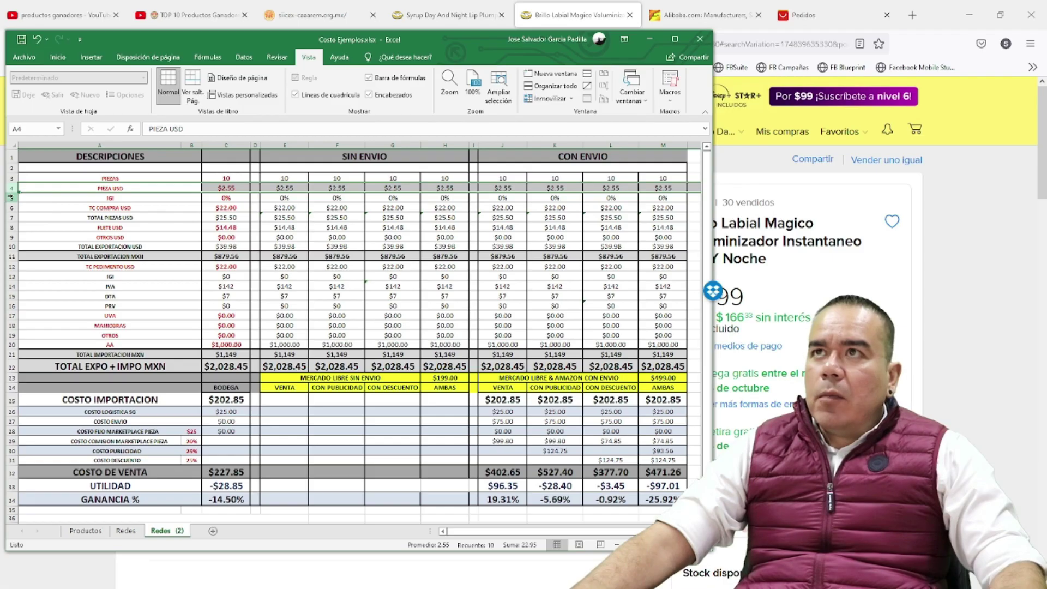
pyautogui.click(12, 198)
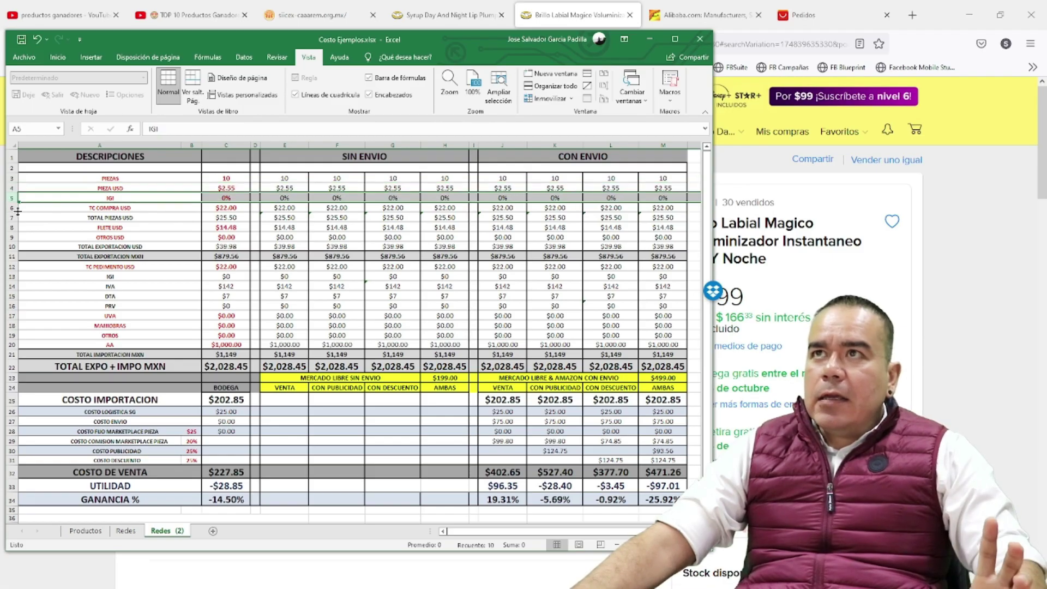
pyautogui.click(12, 207)
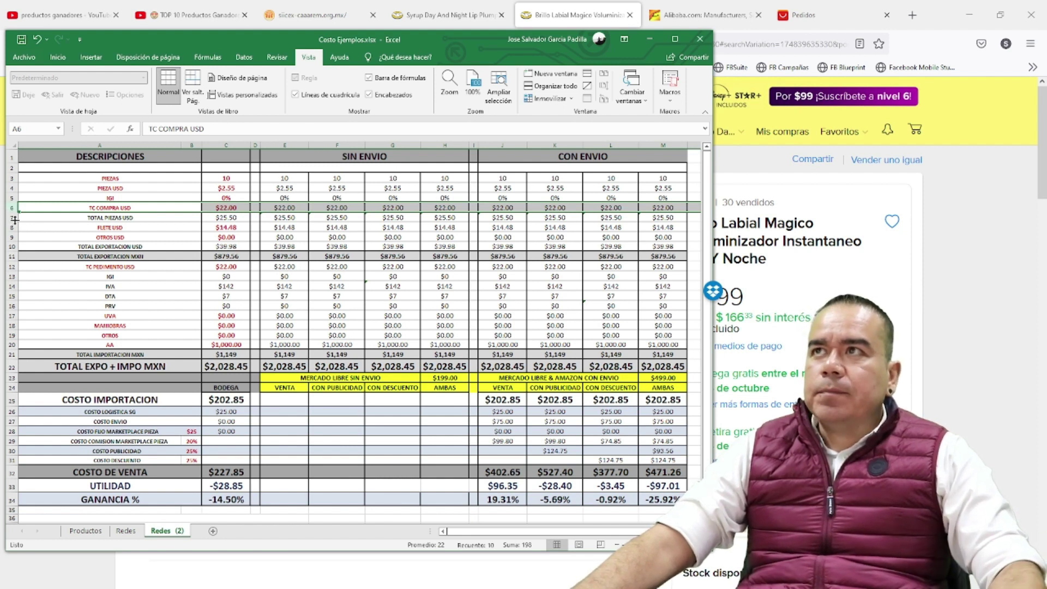
pyautogui.click(12, 218)
pyautogui.click(12, 228)
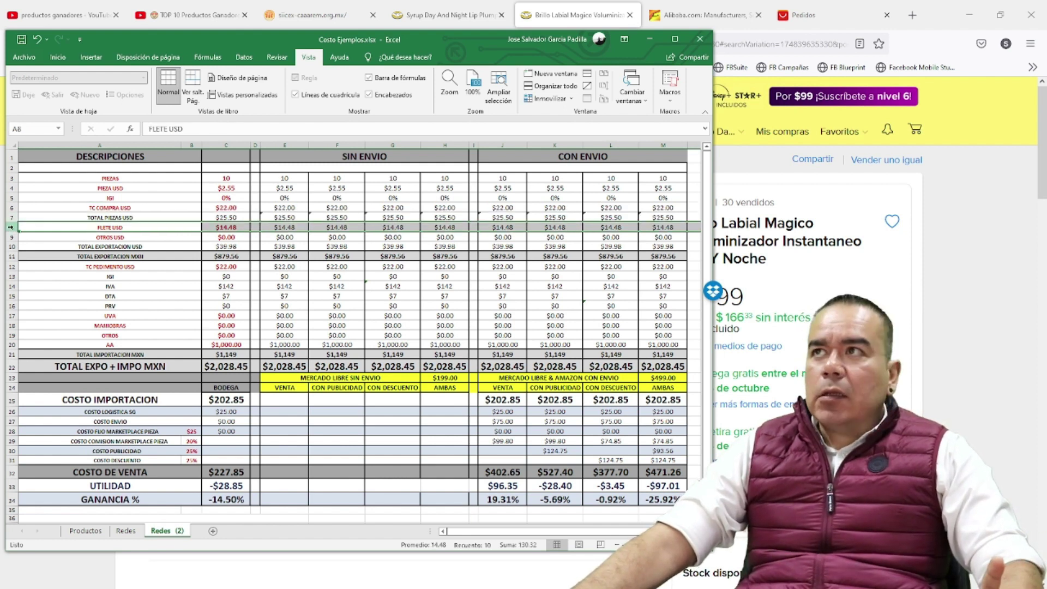
pyautogui.click(12, 237)
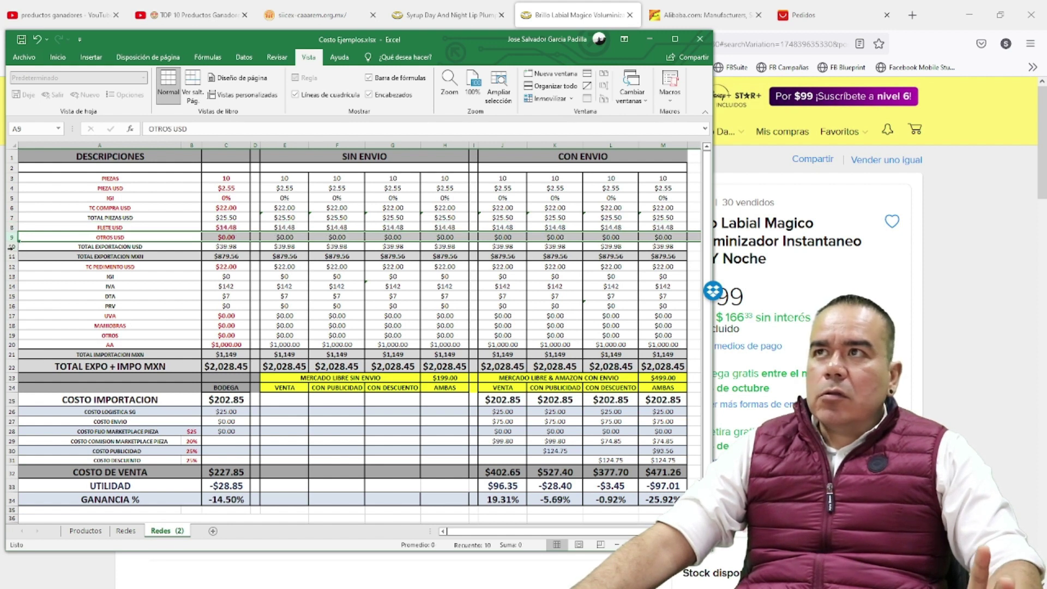
pyautogui.click(11, 246)
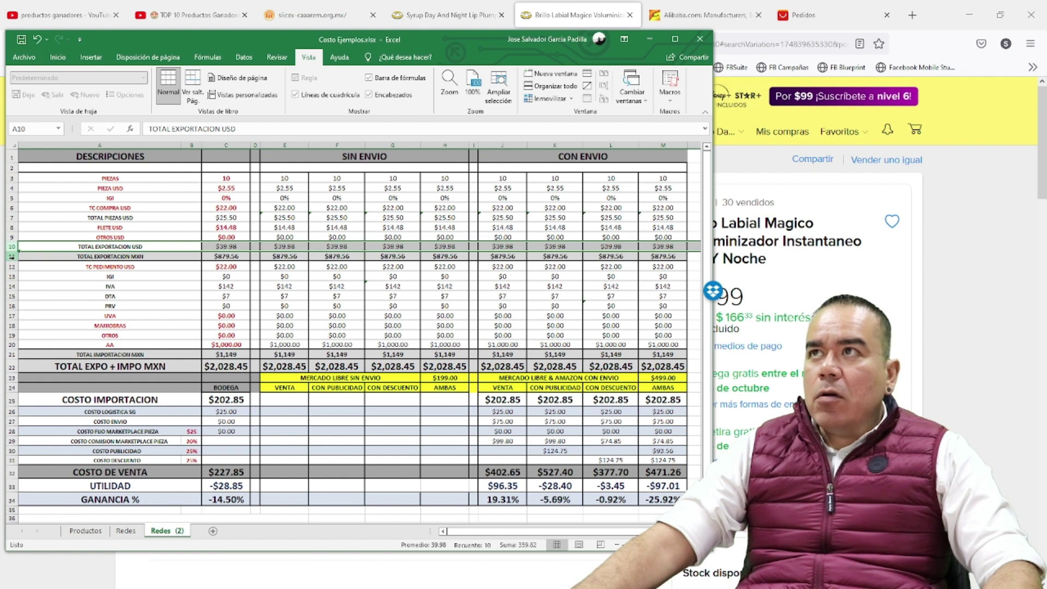
# Step: Review the import charge rows from TC Pedimento through DTA, inspect the Bodega IVA formula, and check the AA row
pyautogui.moveTo(11, 261); pyautogui.dragTo(12, 260)
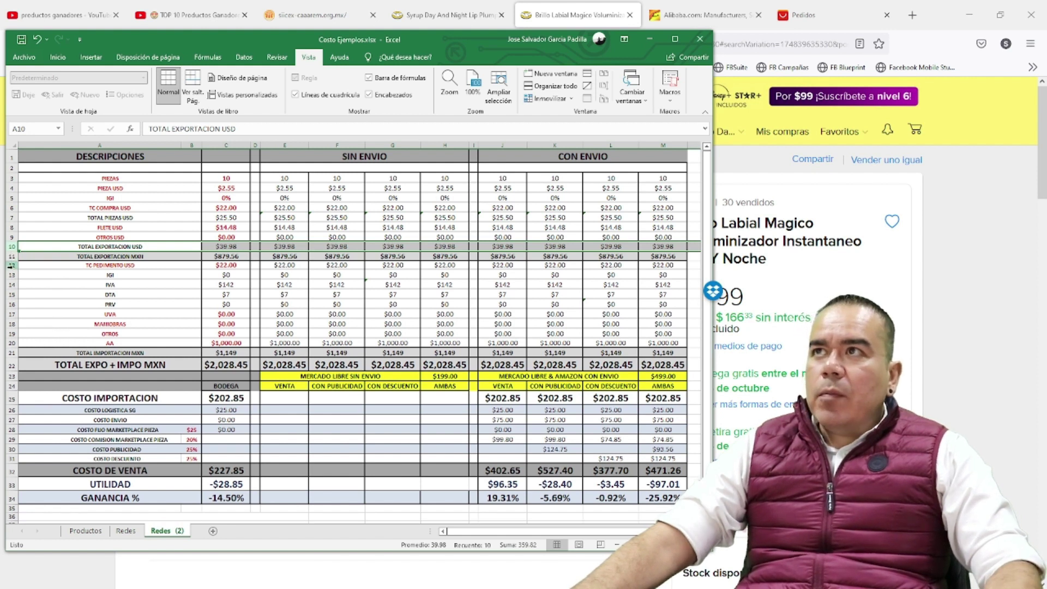
pyautogui.click(11, 265)
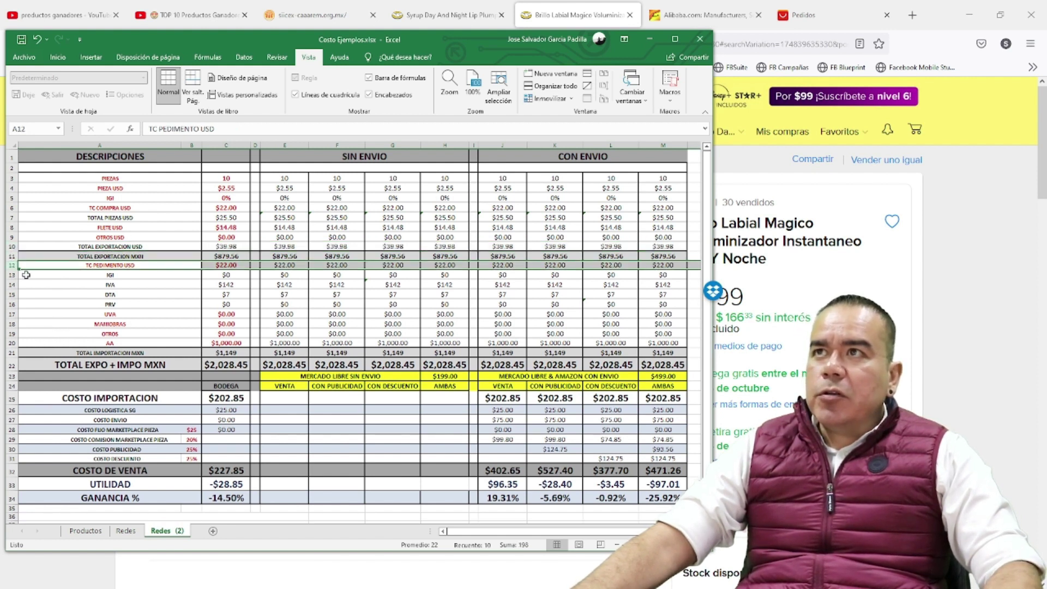
pyautogui.click(12, 276)
pyautogui.click(12, 285)
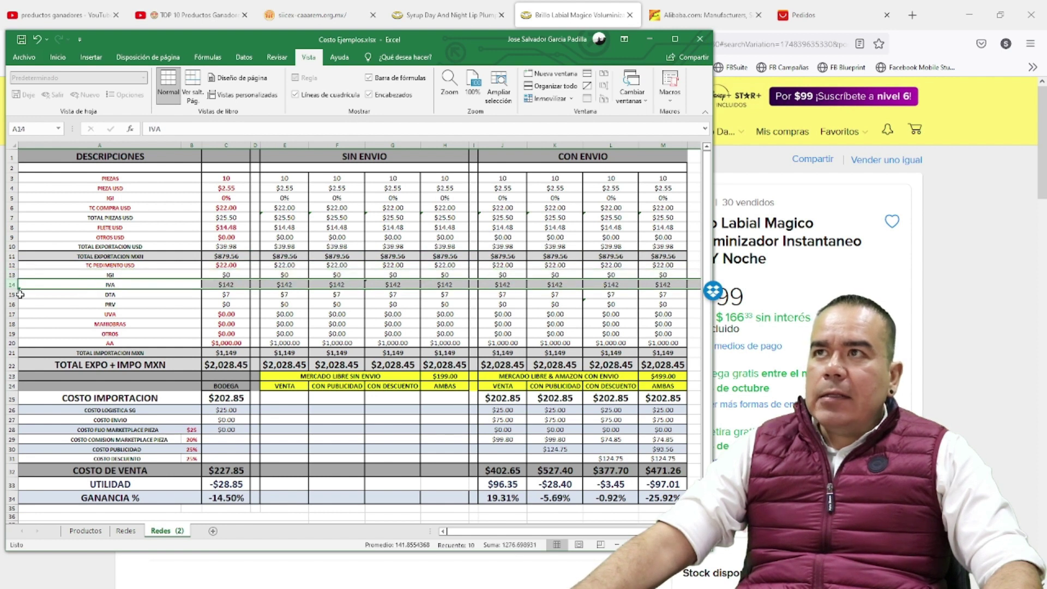
pyautogui.click(12, 295)
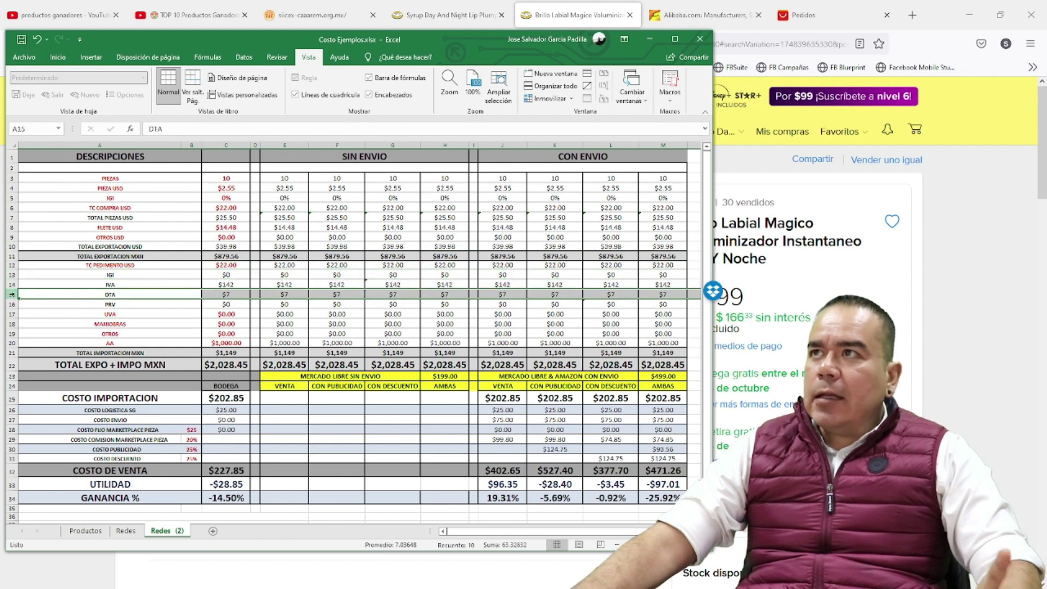
pyautogui.doubleClick(236, 284)
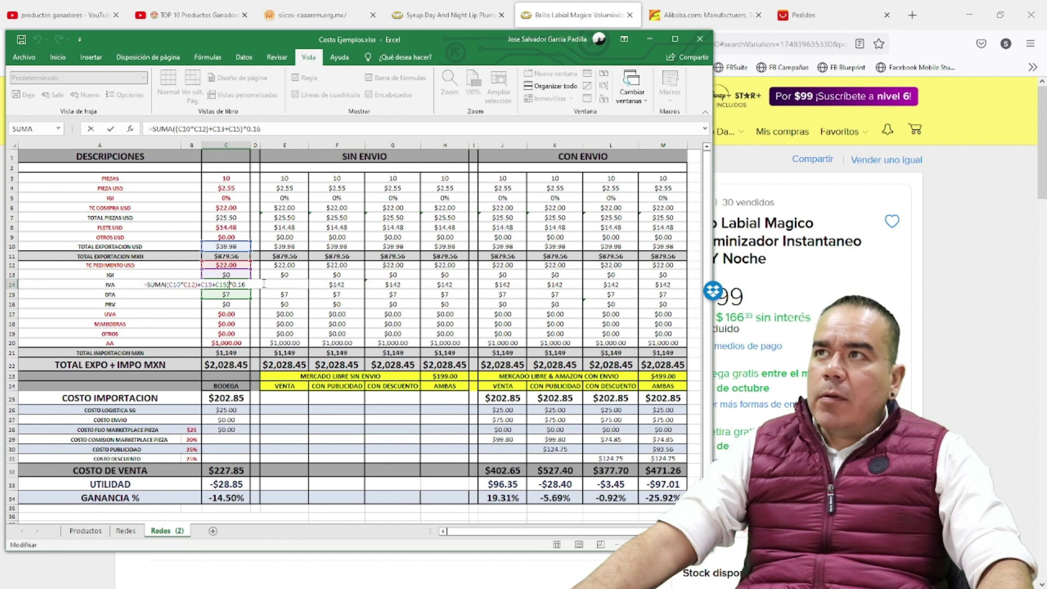
pyautogui.press('Escape')
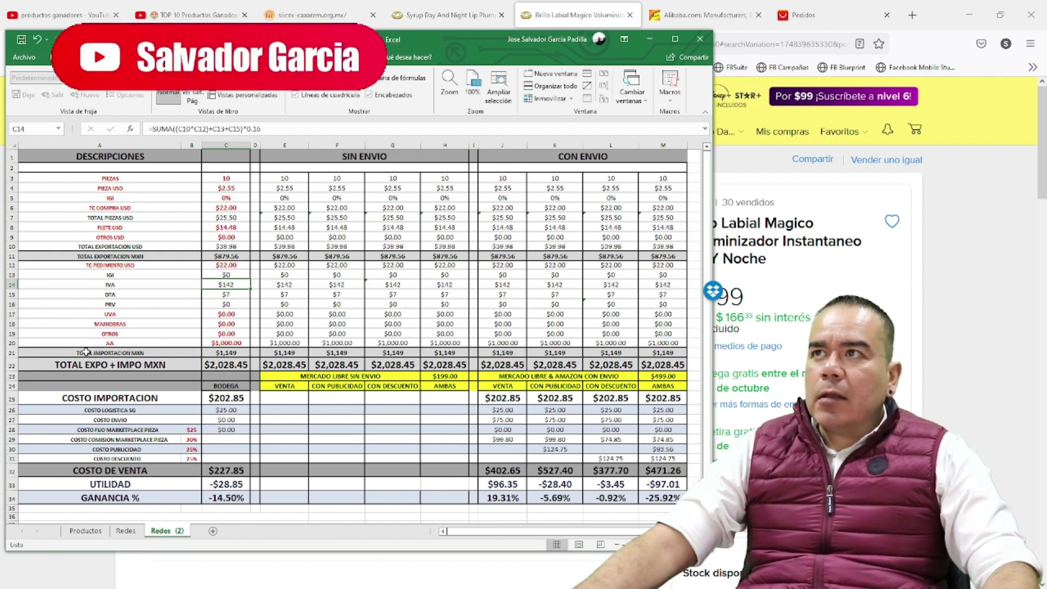
pyautogui.click(12, 343)
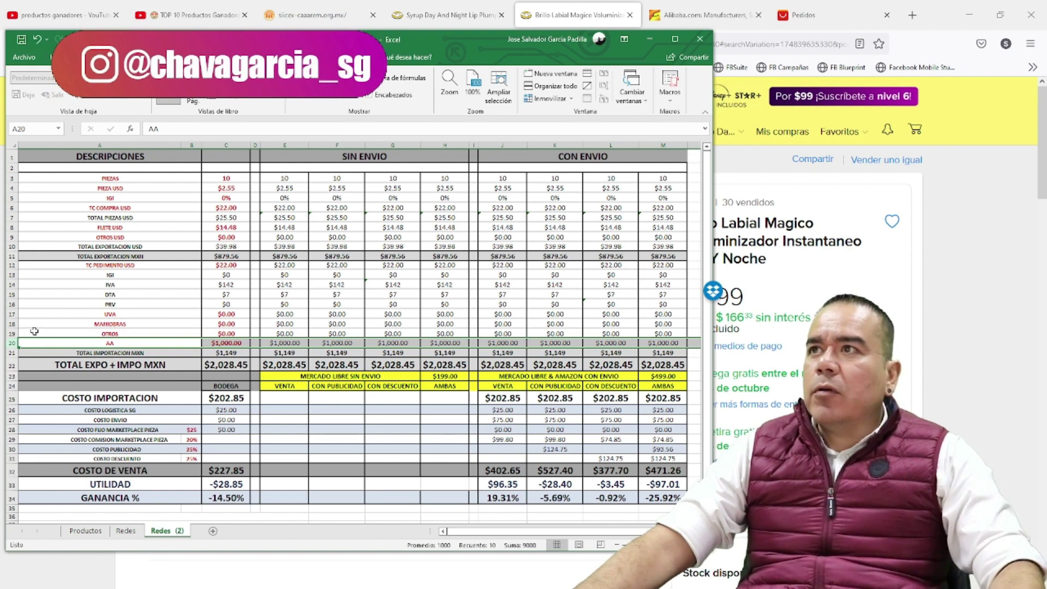
# Step: Colour the Utilidad and Ganancia % values red for Con Publicidad, Con Descuento and Ambas under Con Envio (K33:M34)
pyautogui.click(670, 376)
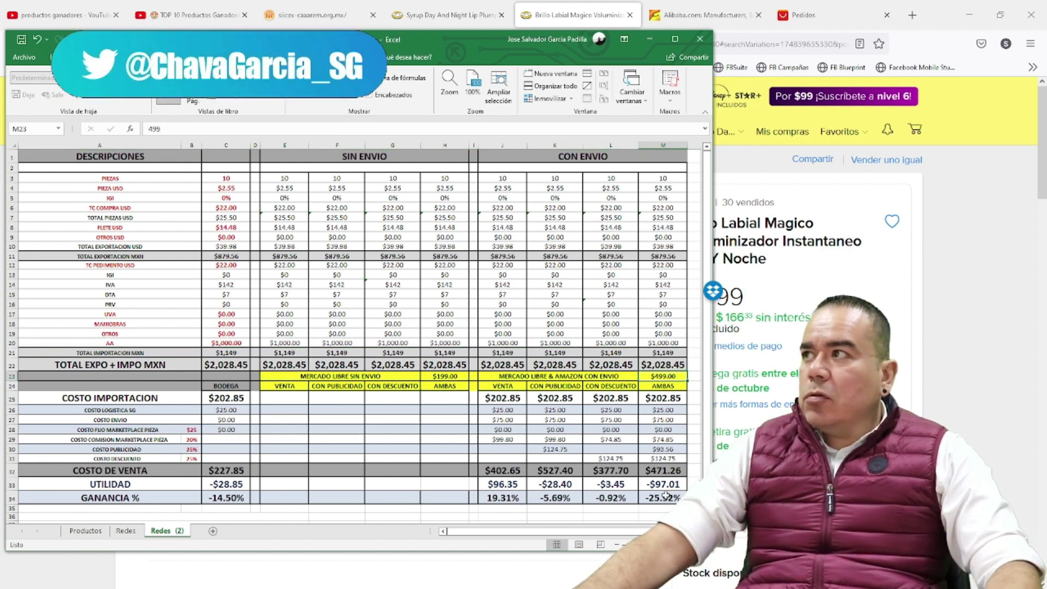
pyautogui.moveTo(554, 485); pyautogui.dragTo(657, 501)
pyautogui.click(60, 56)
pyautogui.click(161, 92)
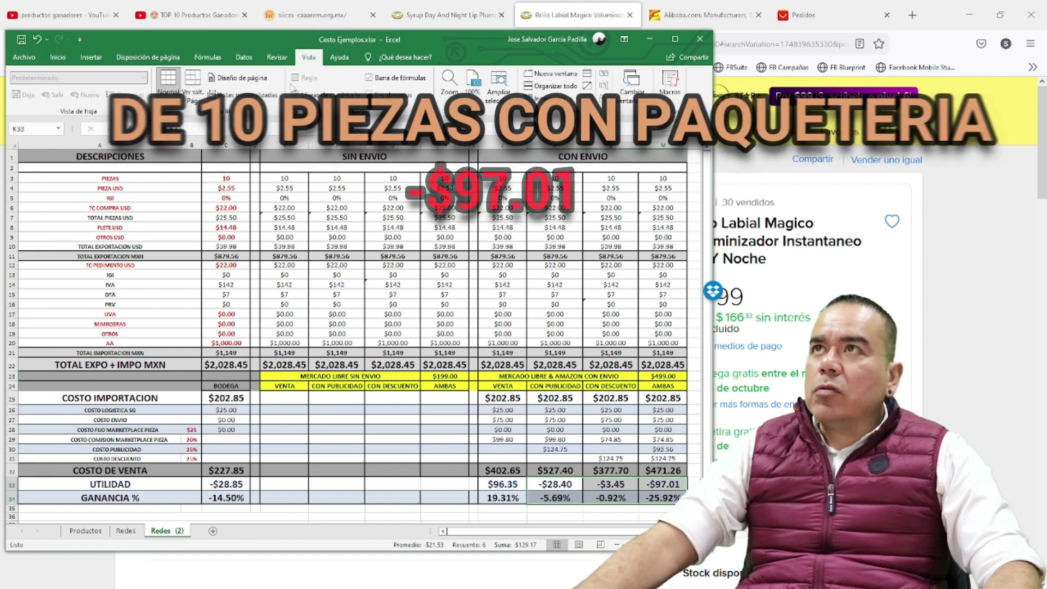
pyautogui.click(393, 459)
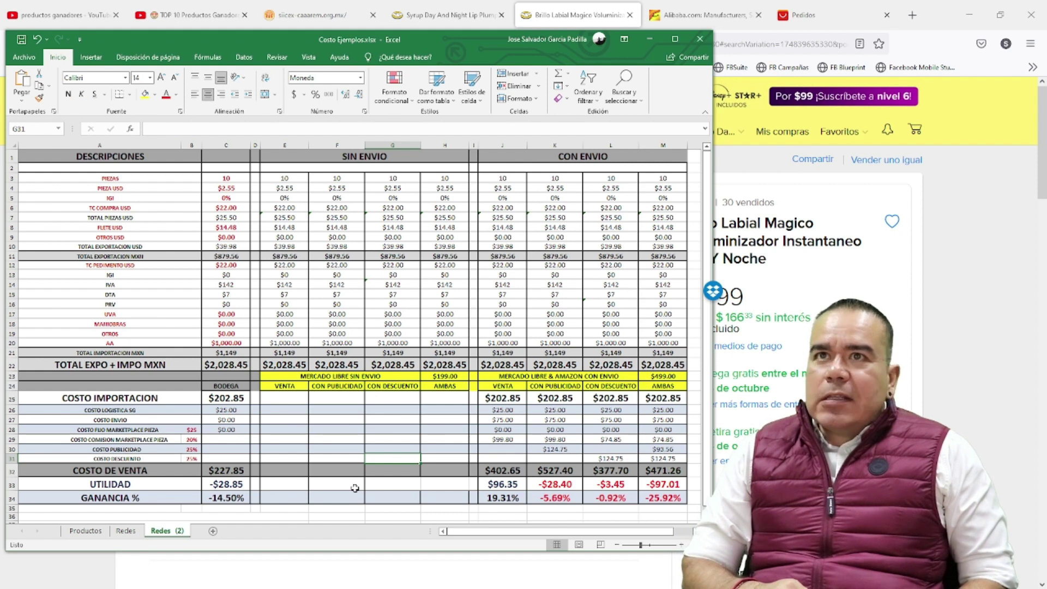
# Step: Switch to the browser to look over the AliExpress product listing for 10 pieces
pyautogui.click(826, 263)
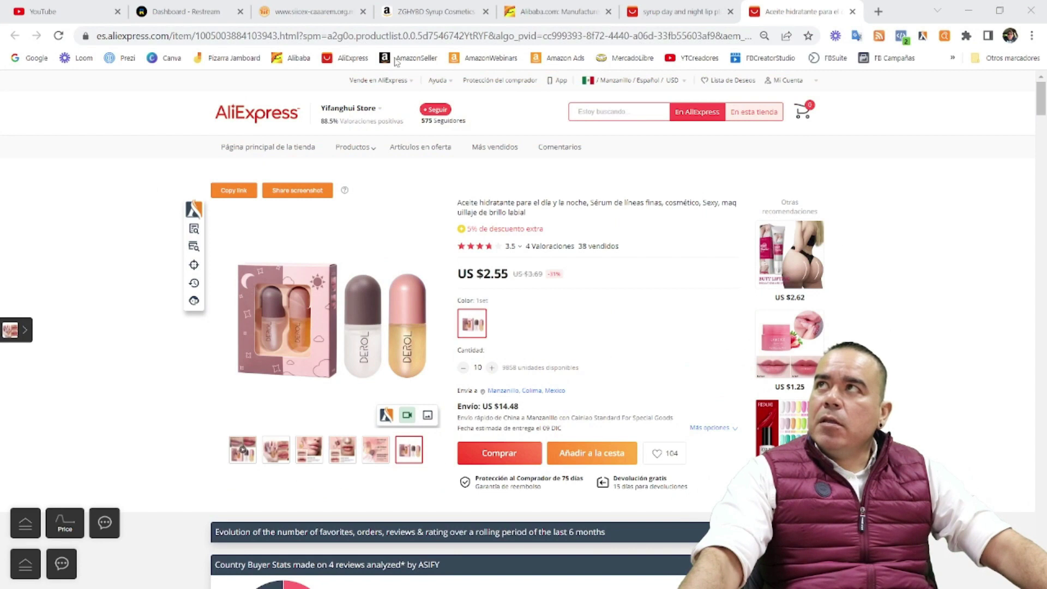
pyautogui.click(437, 11)
pyautogui.scroll(15, 861, 307)
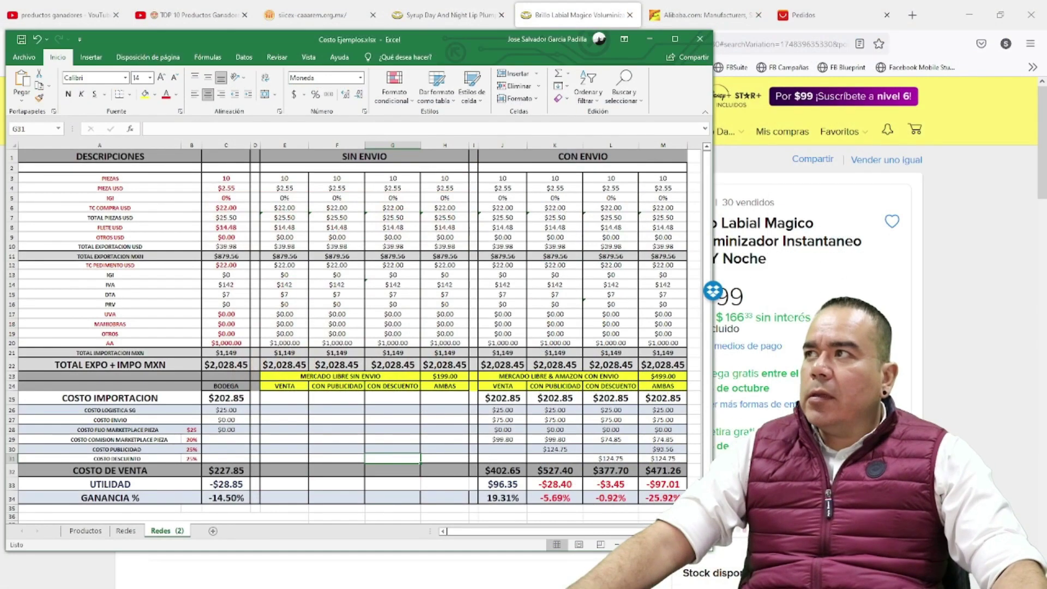
# Step: Set Costo Logistica SG in the Bodega column to 0
pyautogui.click(666, 375)
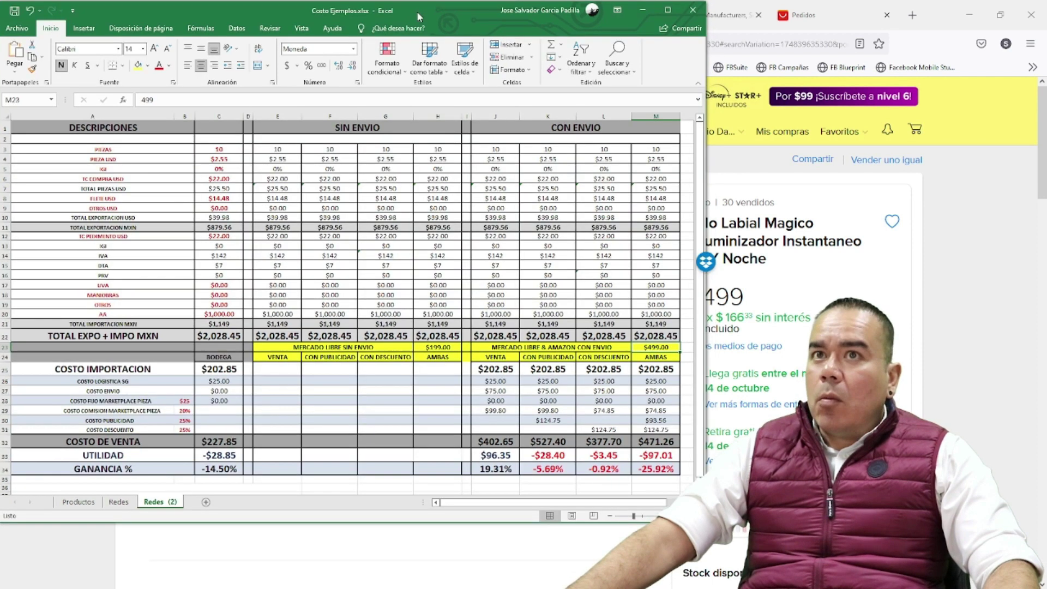
pyautogui.click(5, 369)
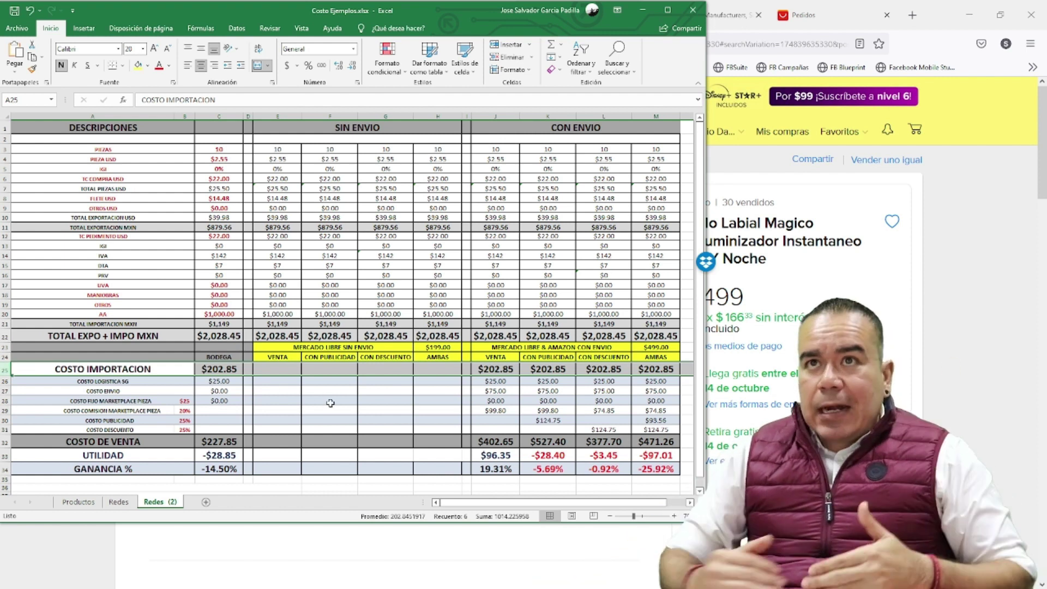
pyautogui.click(5, 381)
pyautogui.click(232, 381)
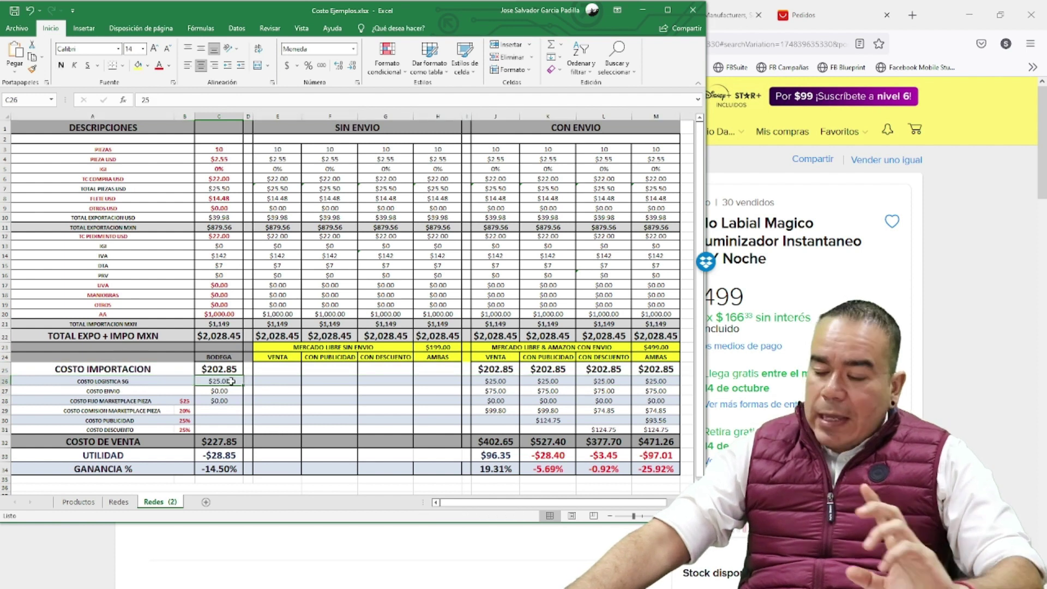
pyautogui.write('0')
pyautogui.hotkey('ctrl', 'Return')
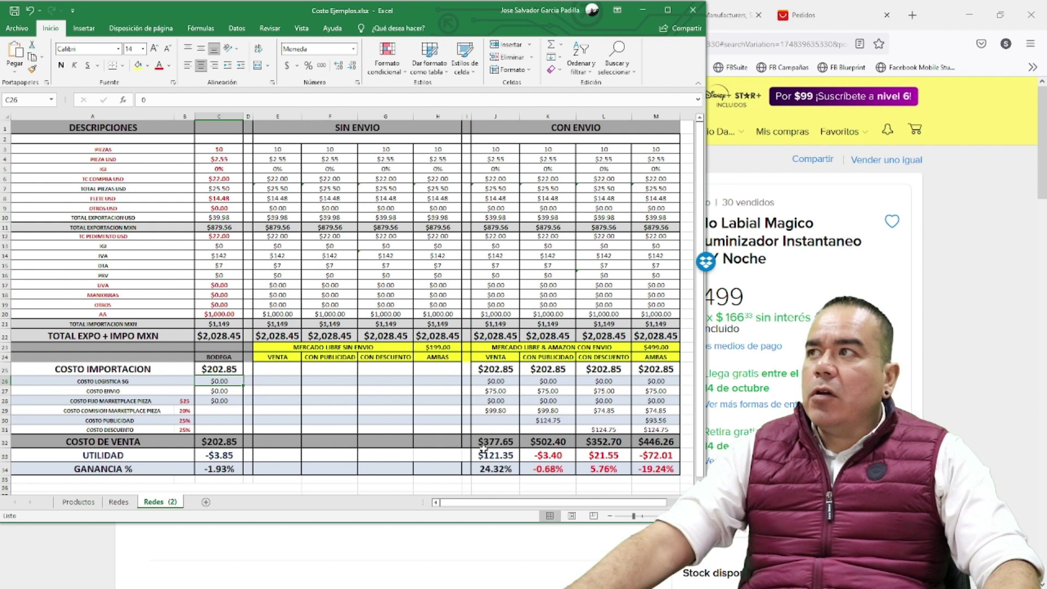
# Step: Change the font colour of the Con Descuento profit and margin under Con Envio (L33:L34) to black
pyautogui.moveTo(603, 457); pyautogui.dragTo(603, 469)
pyautogui.click(169, 65)
pyautogui.click(168, 88)
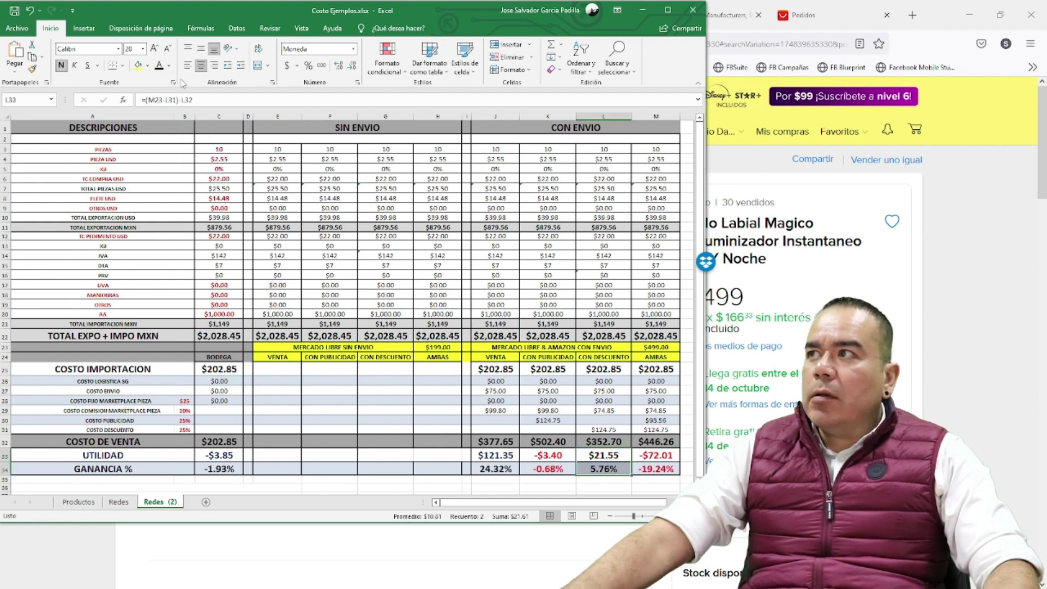
# Step: Review the cost rows from logistics through discount, and the Venta and Con Publicidad columns under Con Envio down to Ganancia %
pyautogui.click(5, 380)
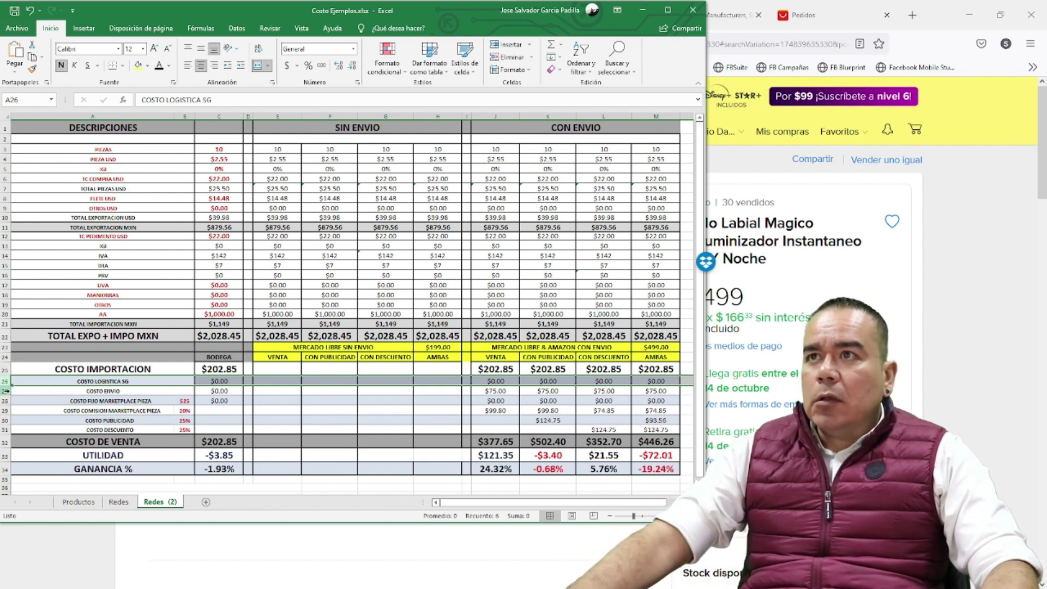
pyautogui.click(5, 391)
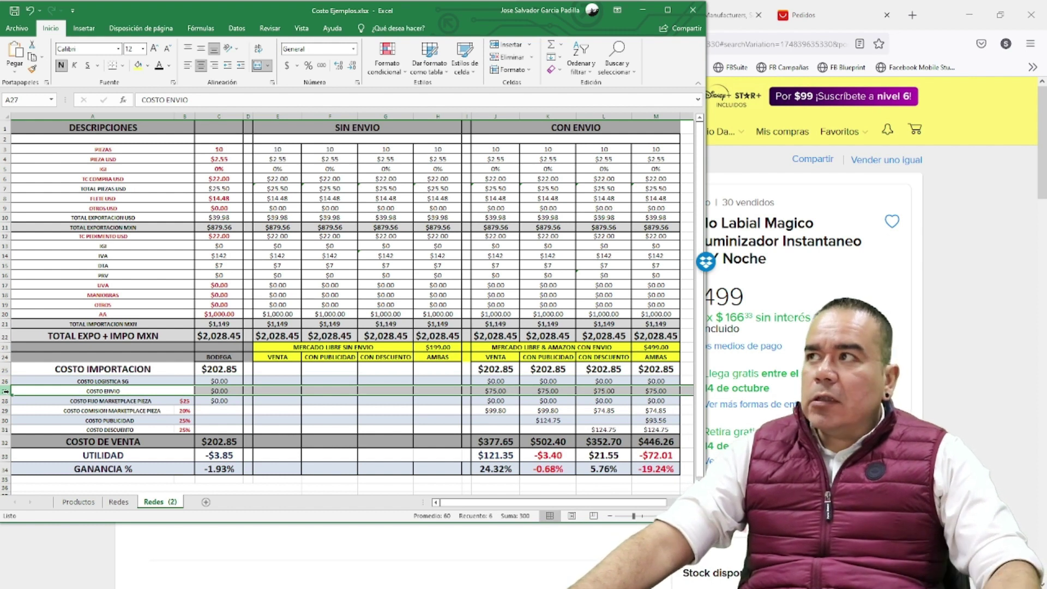
pyautogui.click(6, 401)
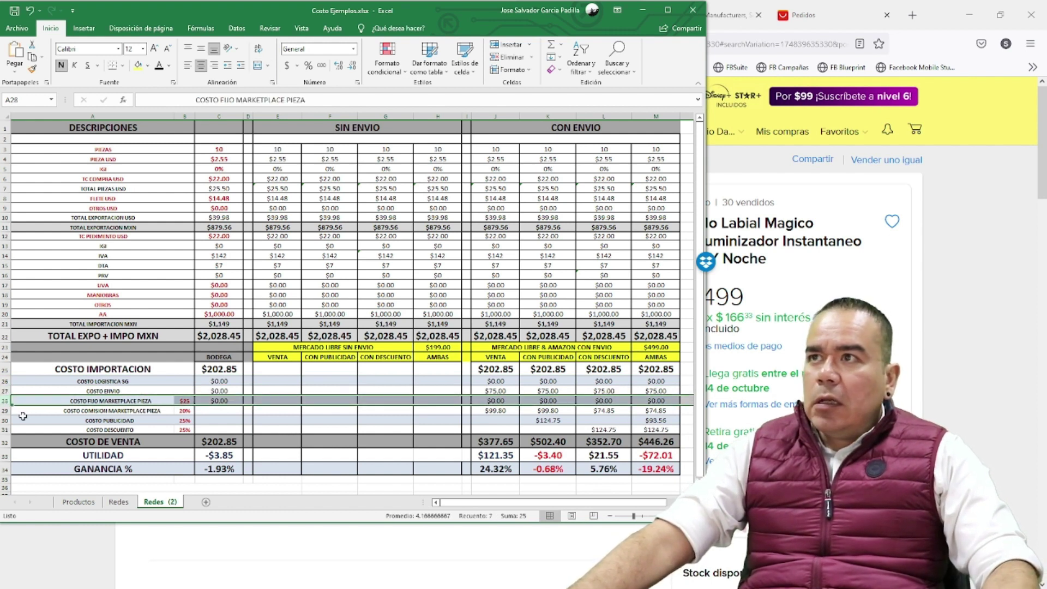
pyautogui.click(7, 411)
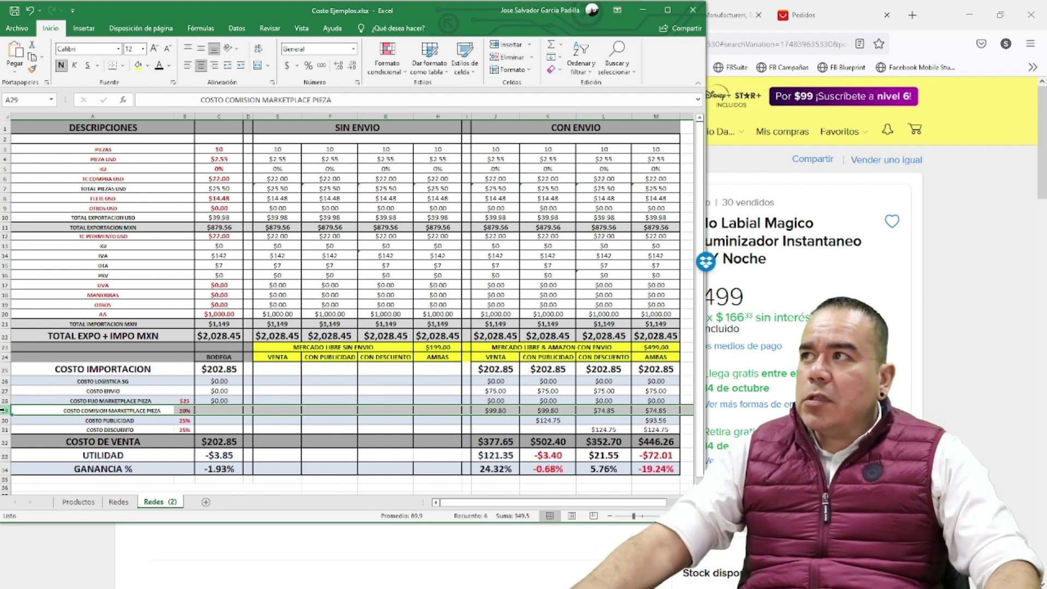
pyautogui.click(5, 420)
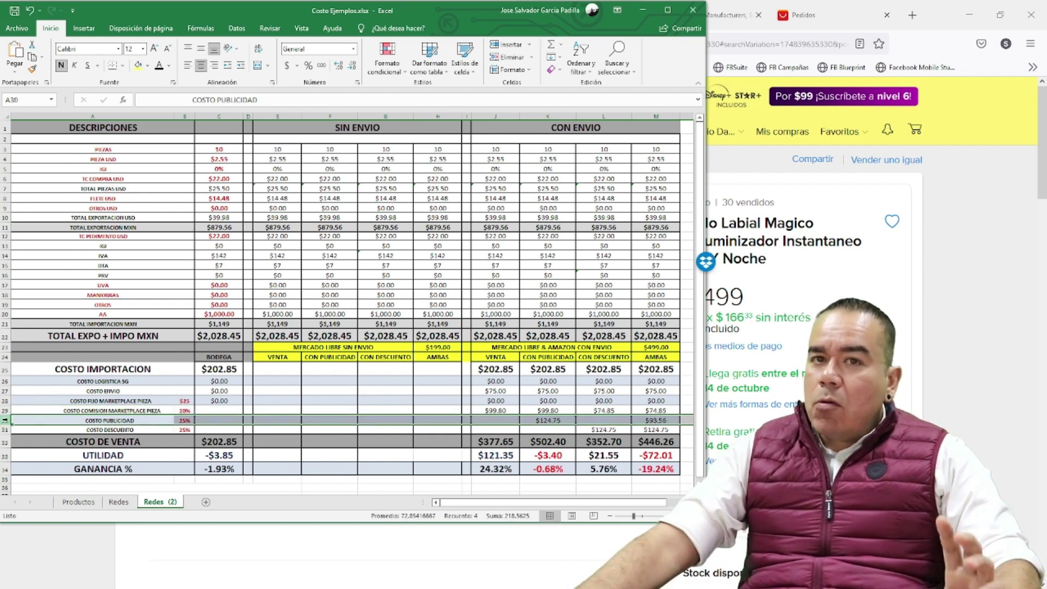
pyautogui.click(5, 429)
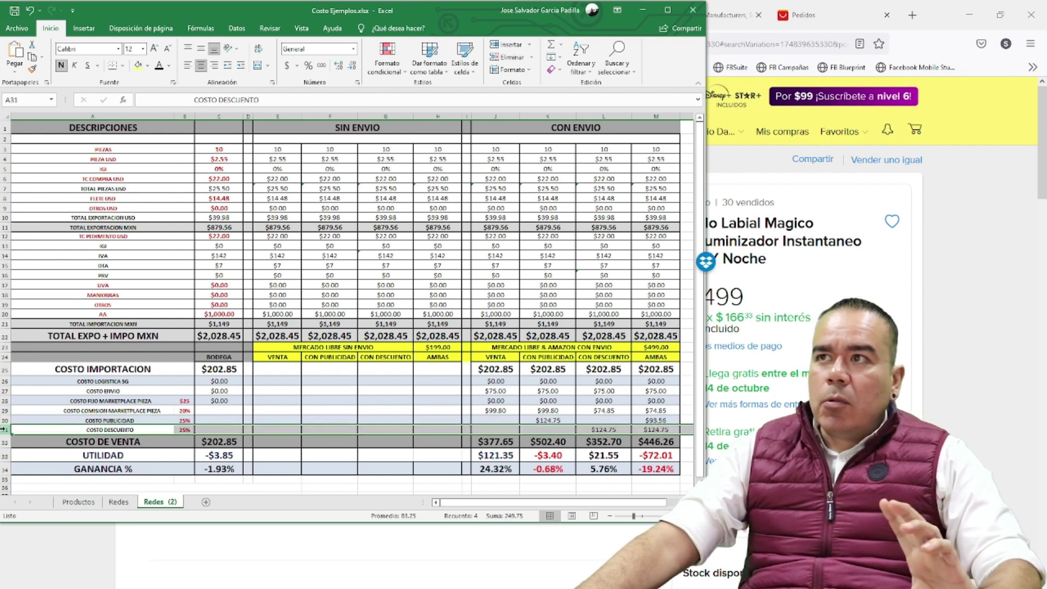
pyautogui.moveTo(513, 371); pyautogui.dragTo(509, 470)
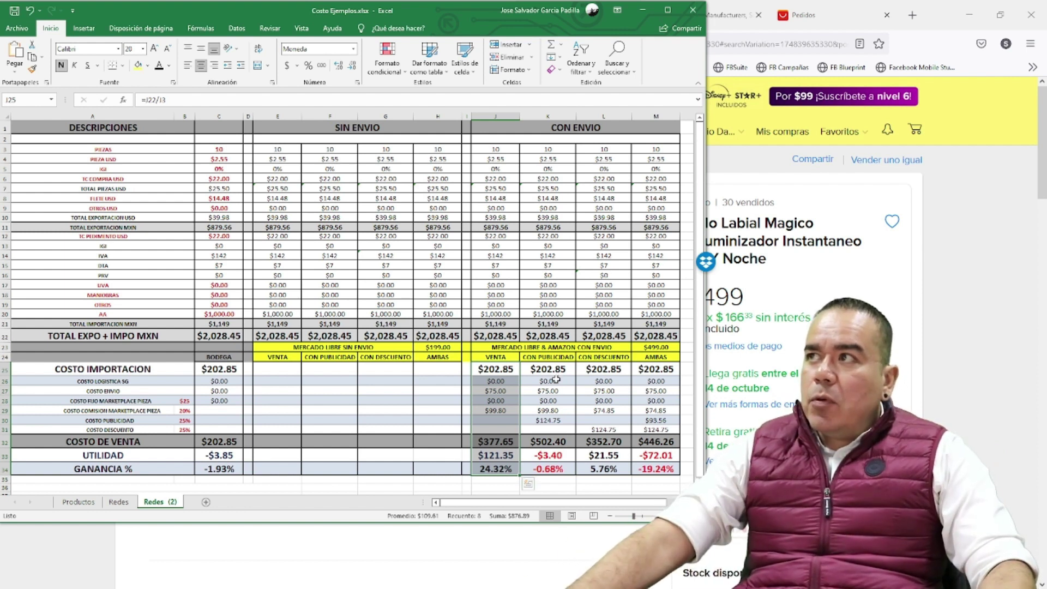
pyautogui.moveTo(548, 369); pyautogui.dragTo(548, 469)
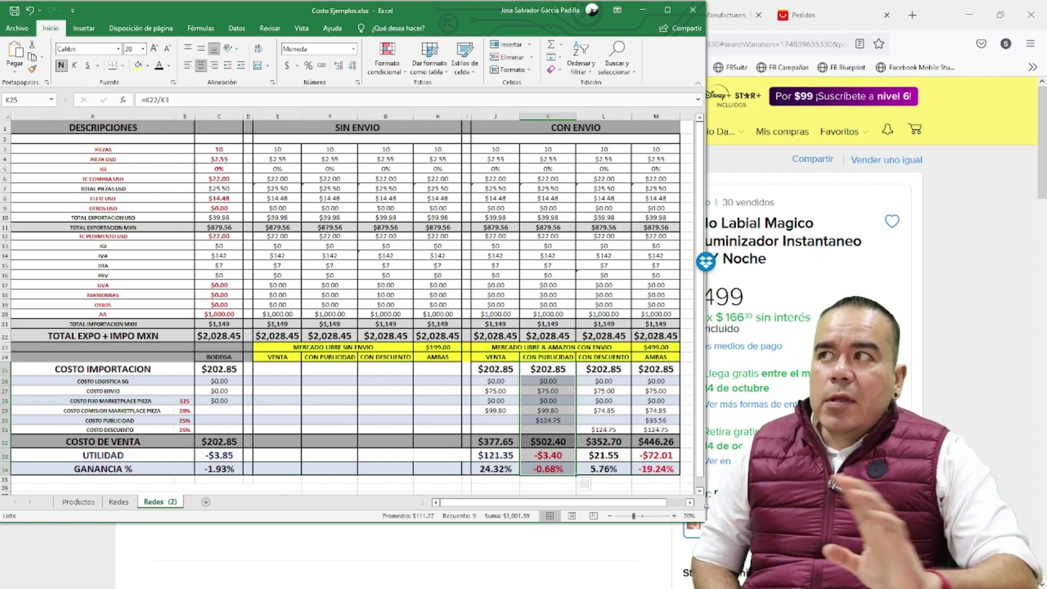
# Step: Review the Con Descuento and Ambas columns under Con Envio from Costo Importacion down to Ganancia %
pyautogui.moveTo(611, 369); pyautogui.dragTo(607, 471)
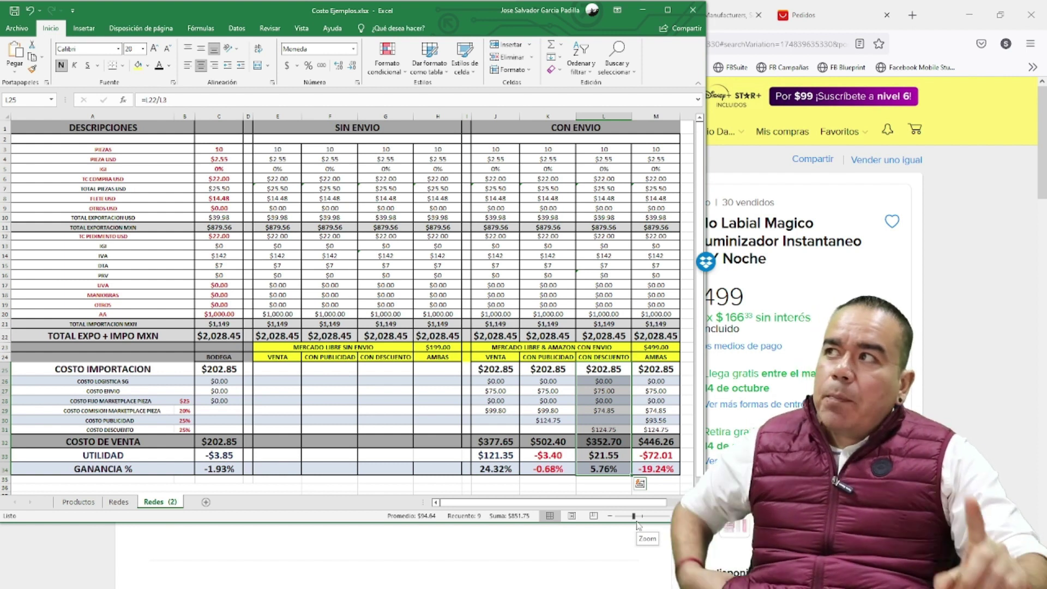
pyautogui.moveTo(656, 369); pyautogui.dragTo(653, 469)
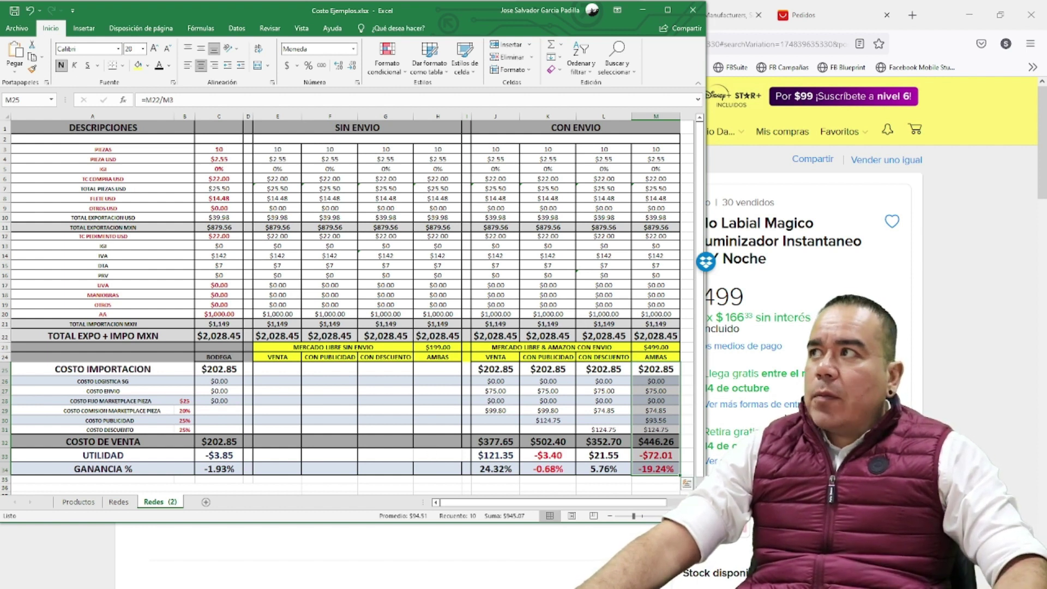
# Step: Check the import tariff for lip makeup on the customs classification page and set IGI in the Bodega column to 10%
pyautogui.click(742, 354)
pyautogui.click(334, 16)
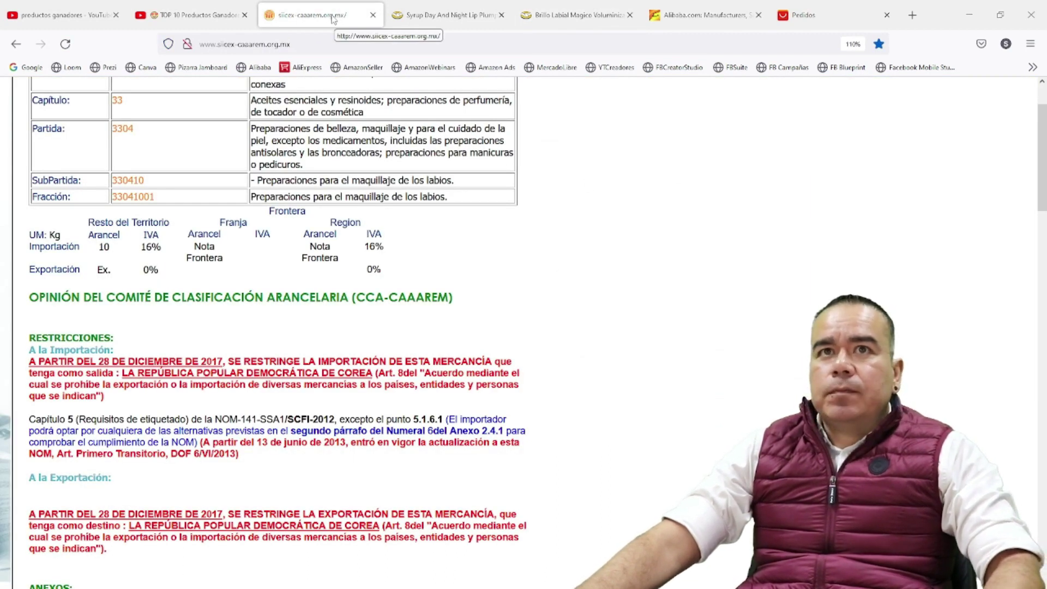
pyautogui.hotkey('alt', 'Tab')
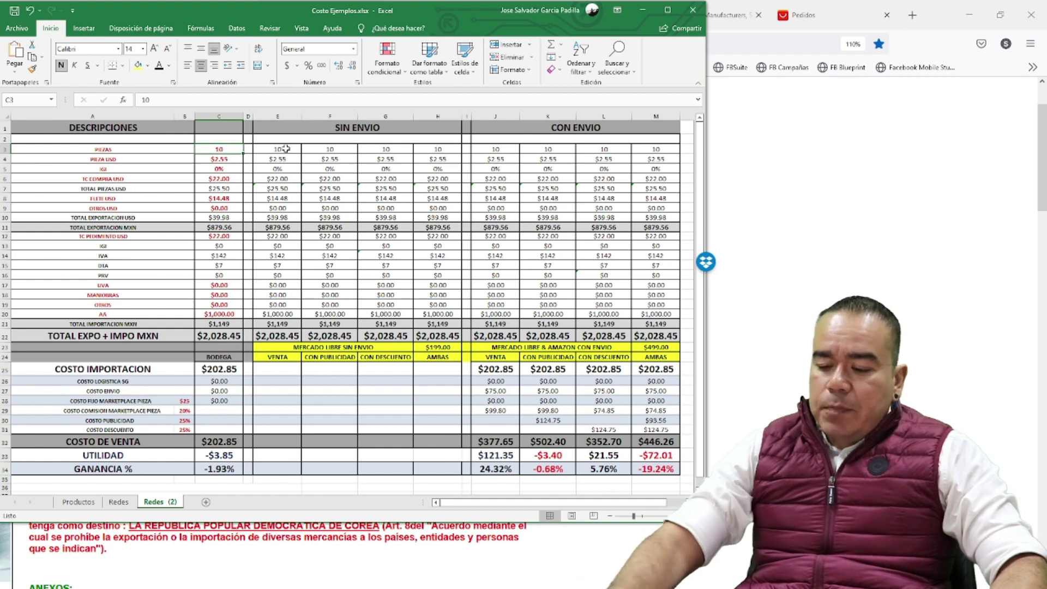
pyautogui.press('Down')
pyautogui.press('Down')
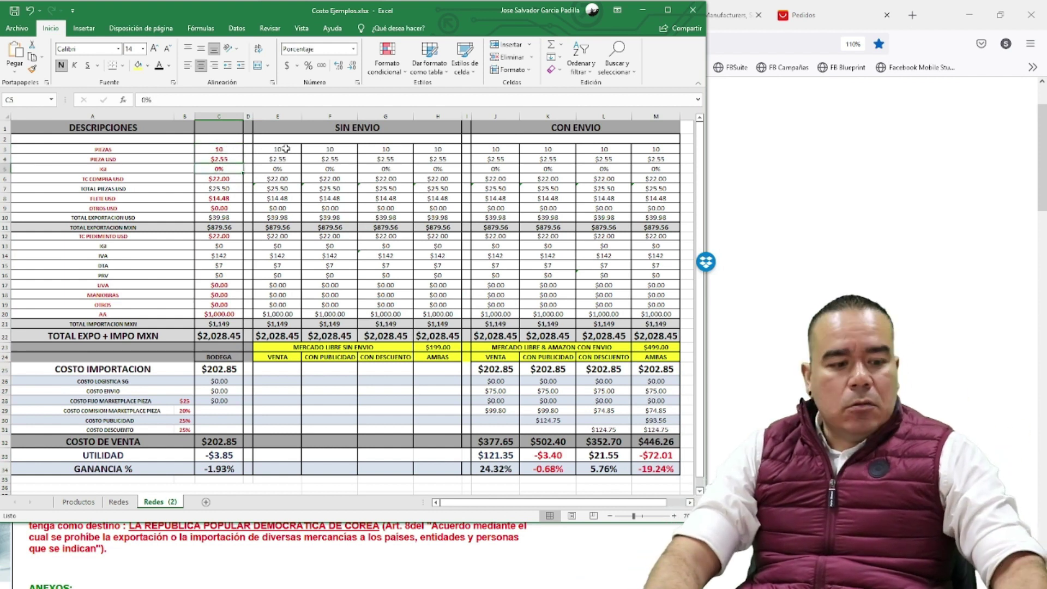
pyautogui.write('10')
pyautogui.press('Return')
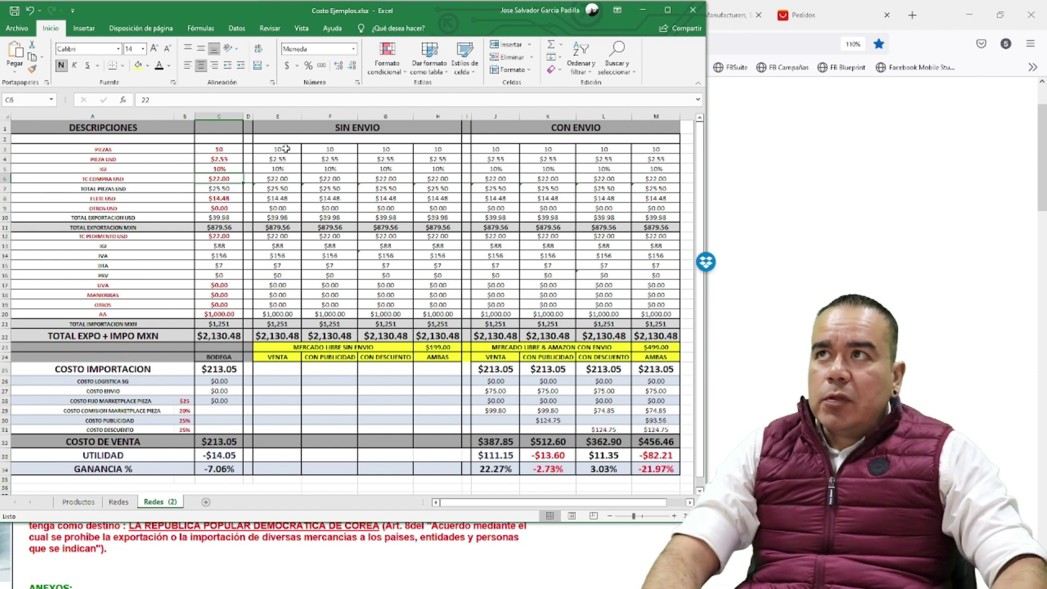
# Step: Look over the shipping options for 10 pieces on the AliExpress product listing in the browser
pyautogui.press('Down')
pyautogui.press('Down')
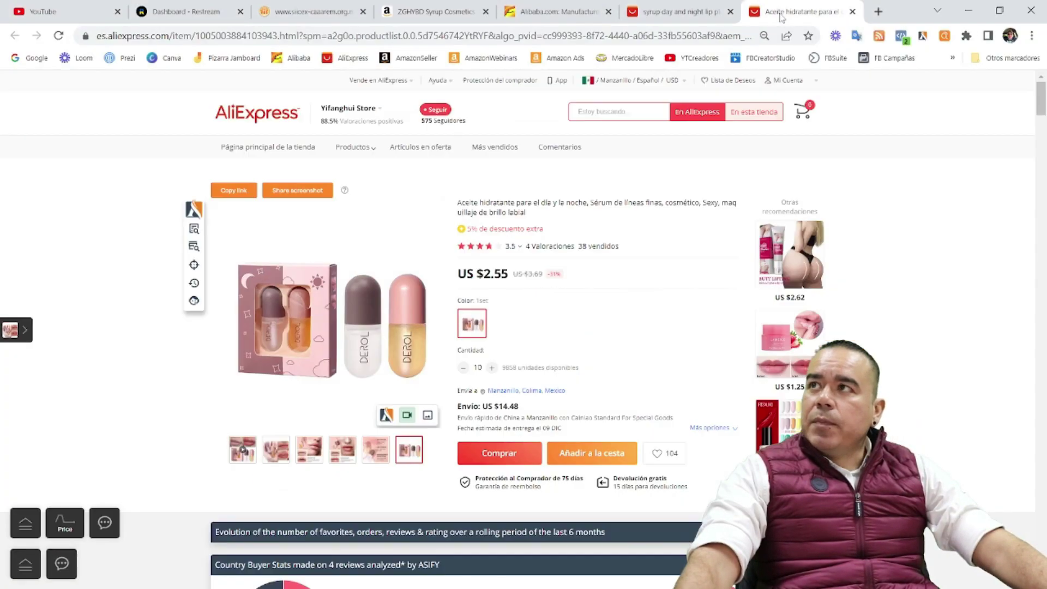
pyautogui.click(783, 13)
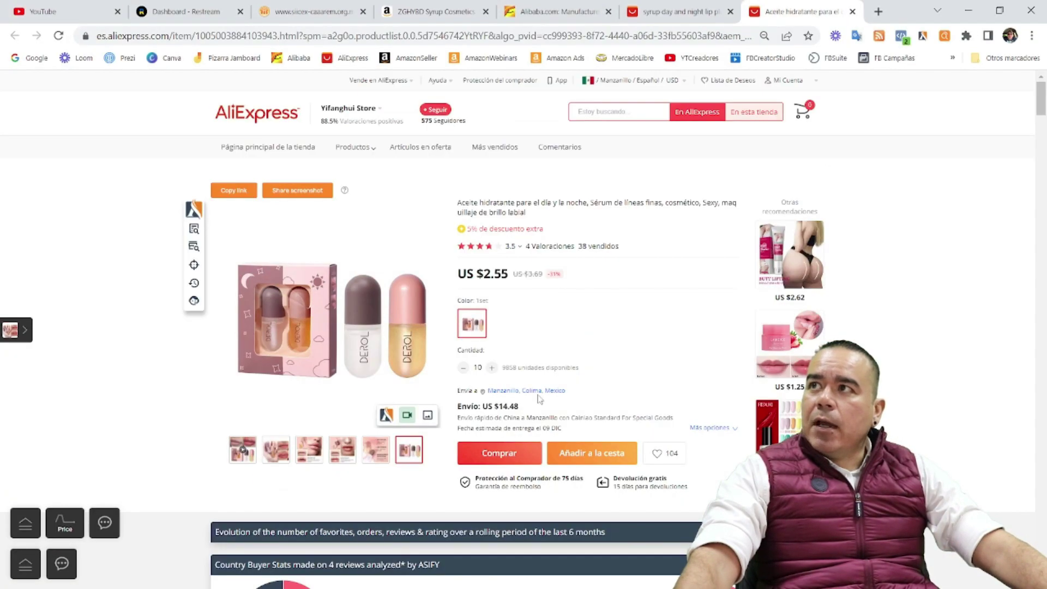
pyautogui.click(734, 428)
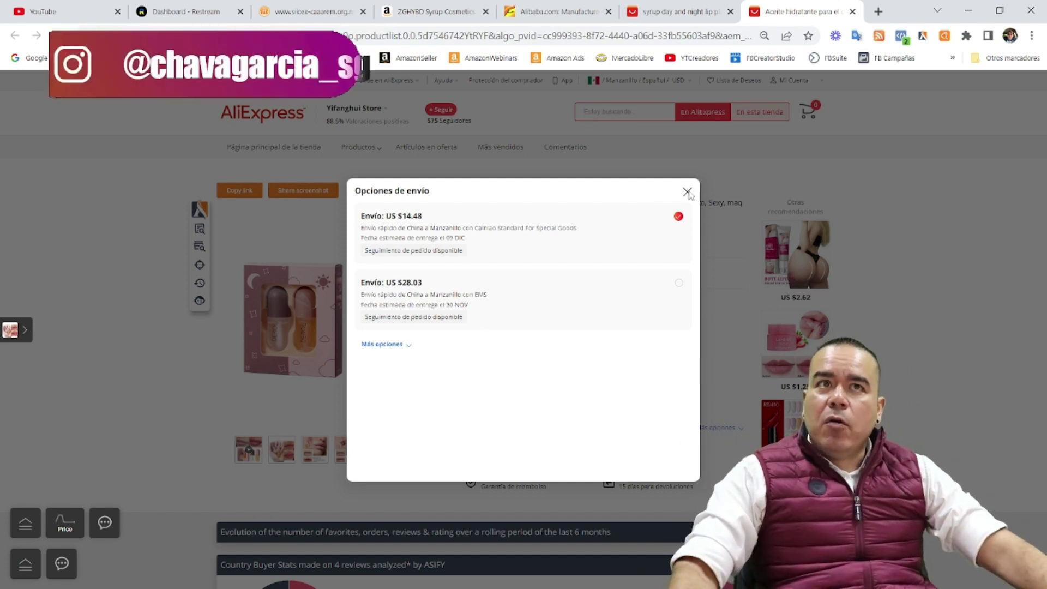
pyautogui.click(687, 192)
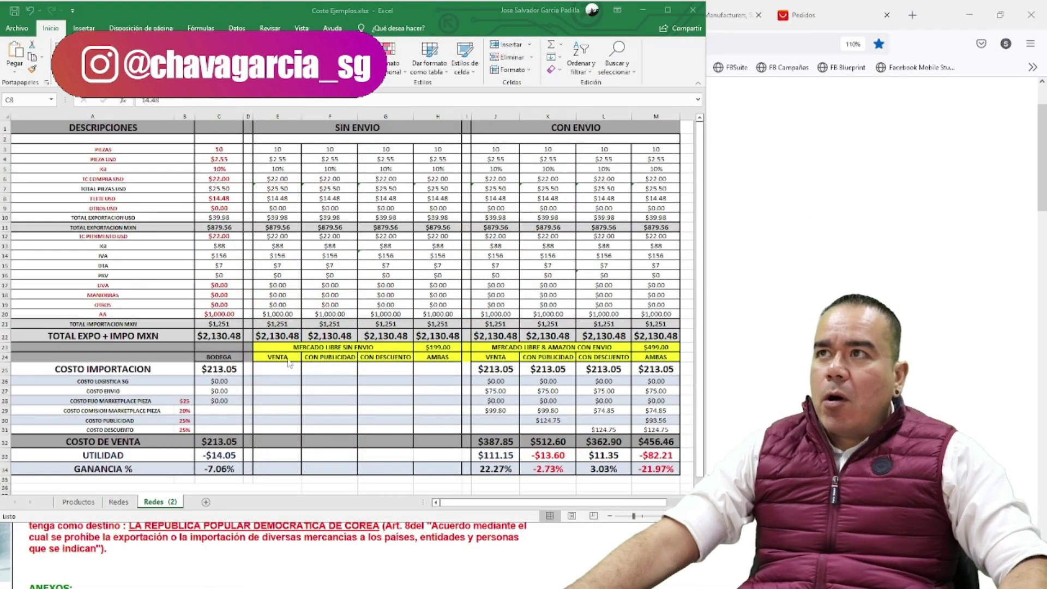
# Step: Set PRV in the Bodega column of the costing workbook to 250 and check the import cost rows down to AA
pyautogui.press('Down')
pyautogui.press('Down')
pyautogui.press('Down')
pyautogui.press('Down')
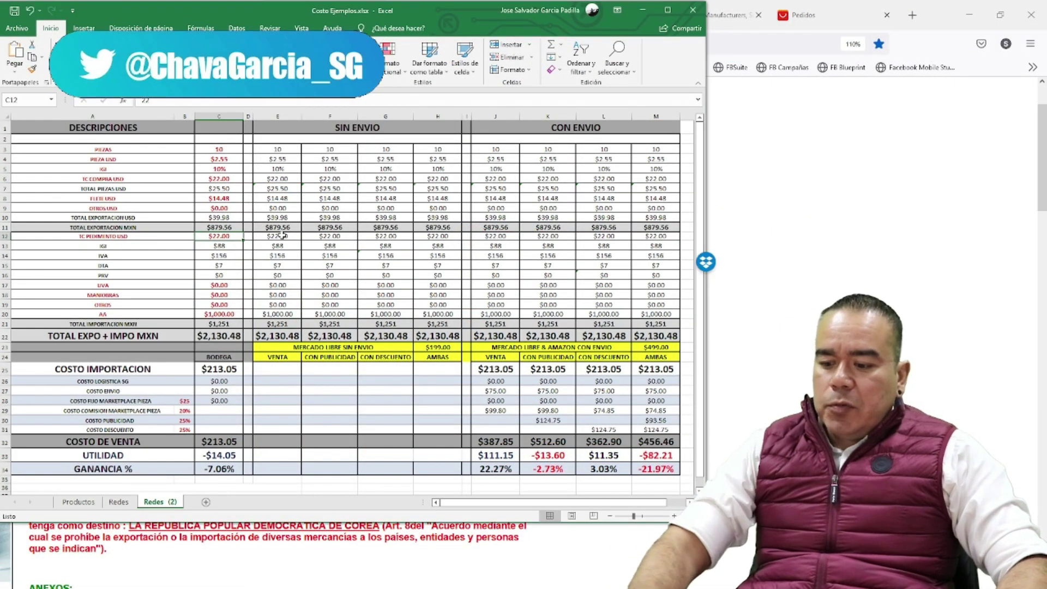
pyautogui.press('Down')
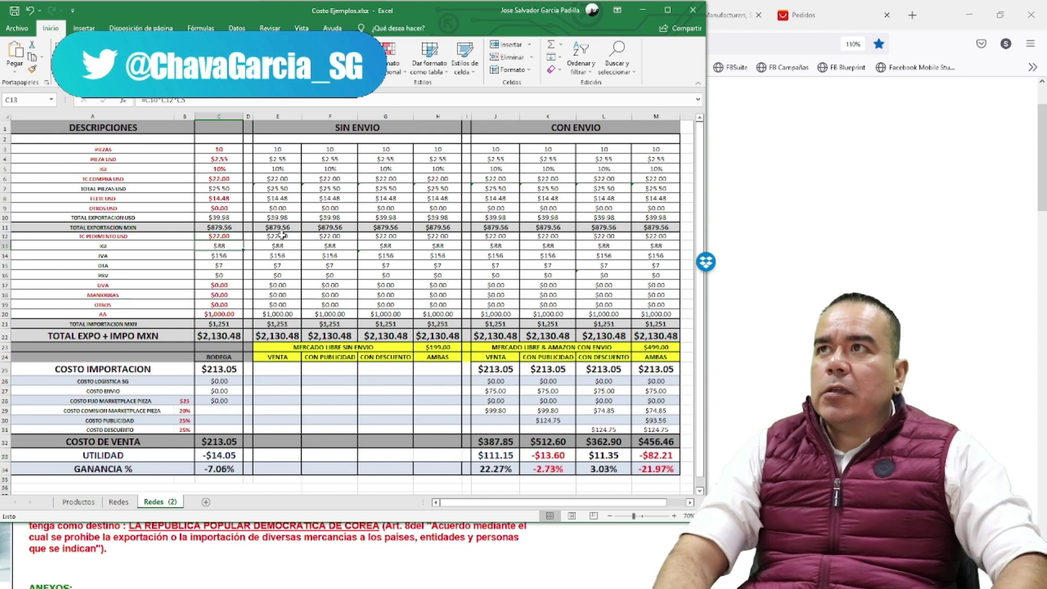
pyautogui.press('Down')
pyautogui.press('Down')
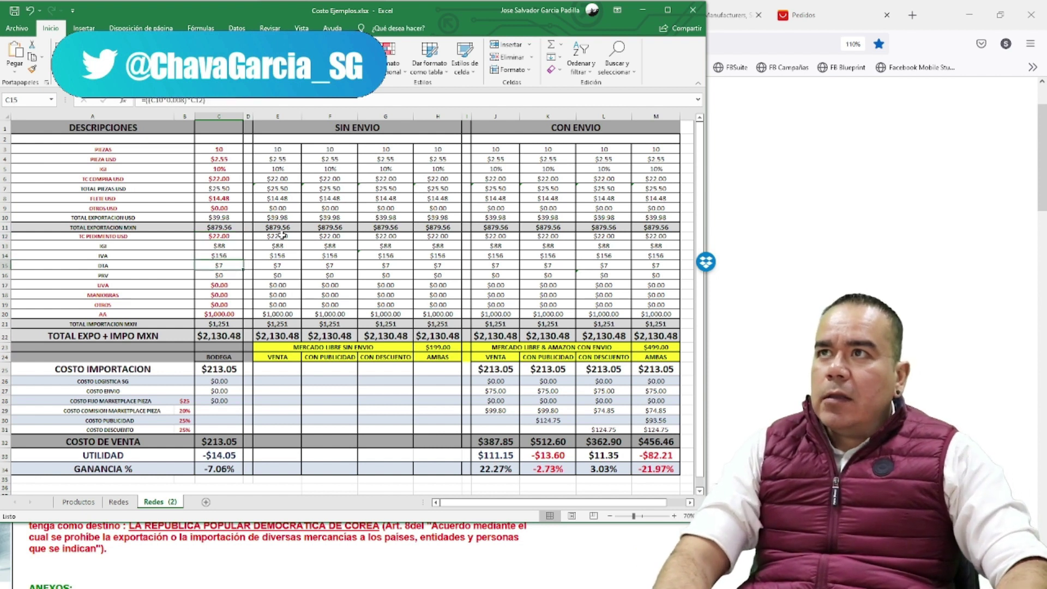
pyautogui.press('Down')
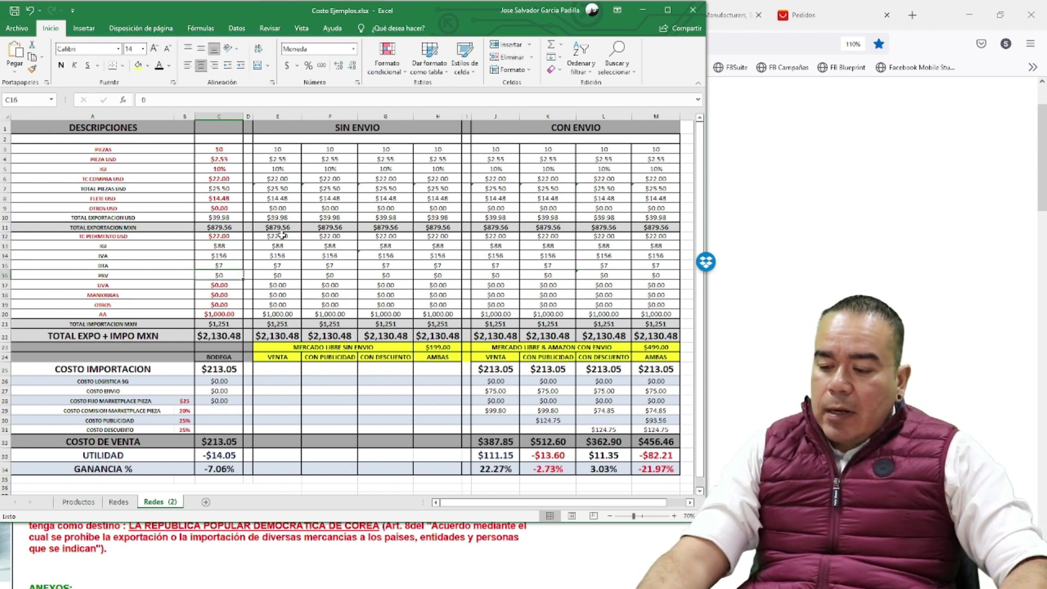
pyautogui.write('250')
pyautogui.press('Return')
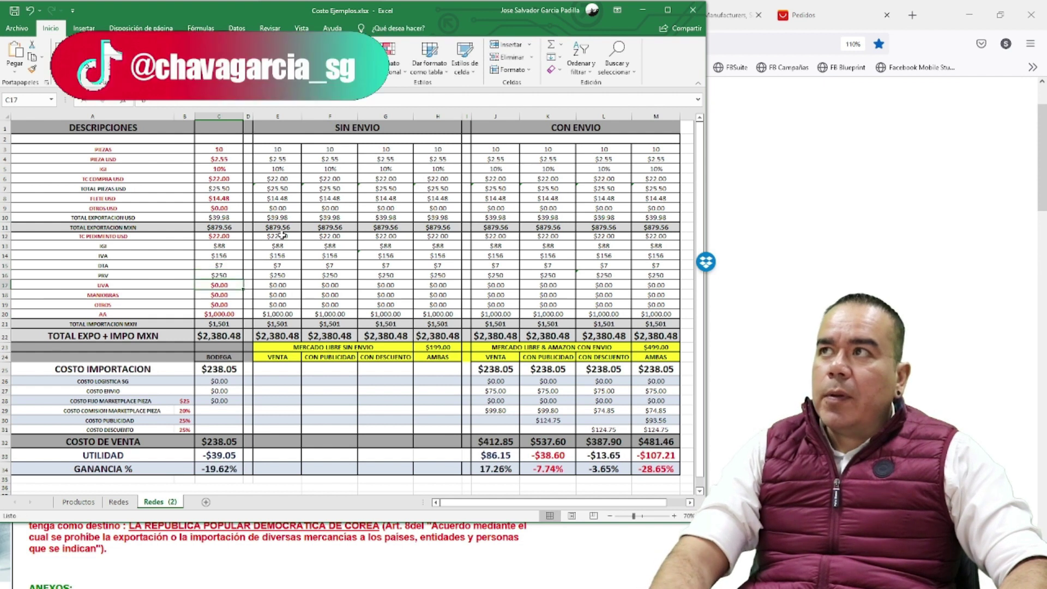
pyautogui.press('Up')
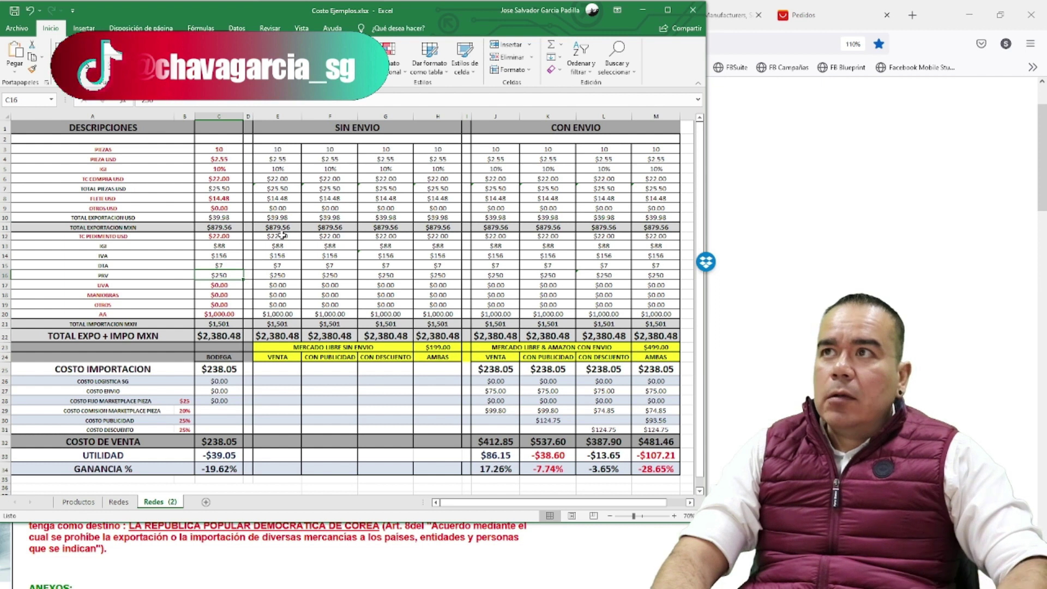
pyautogui.press('Down')
pyautogui.press('Down')
pyautogui.press('Down')
pyautogui.press('Down')
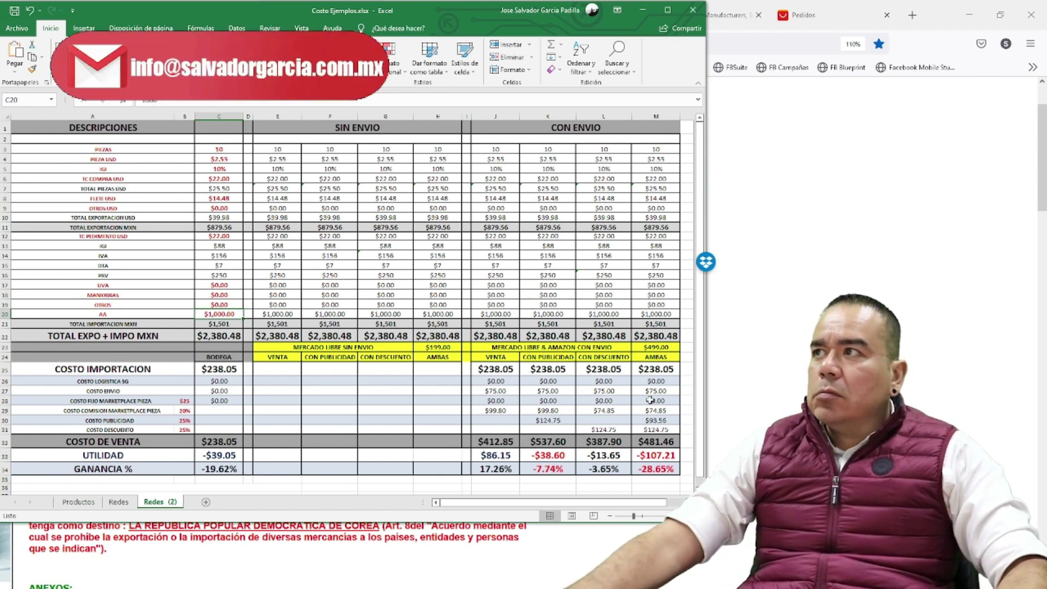
# Step: Change the font colour of the Con Descuento profit and margin under Con Envio (L33:L34) to red
pyautogui.click(609, 455)
pyautogui.moveTo(608, 455); pyautogui.dragTo(605, 468)
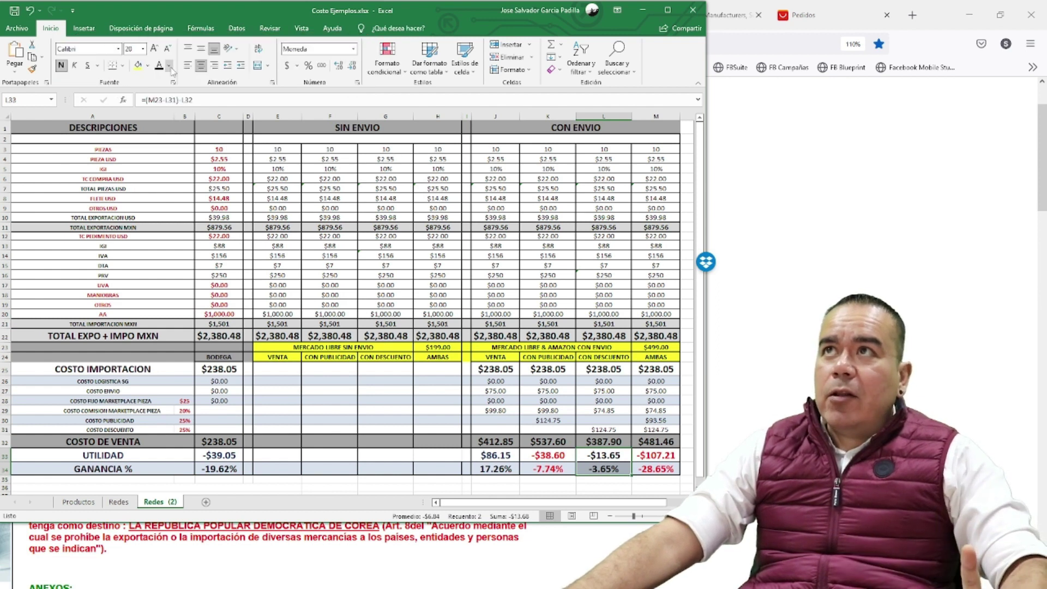
pyautogui.click(170, 66)
pyautogui.click(169, 165)
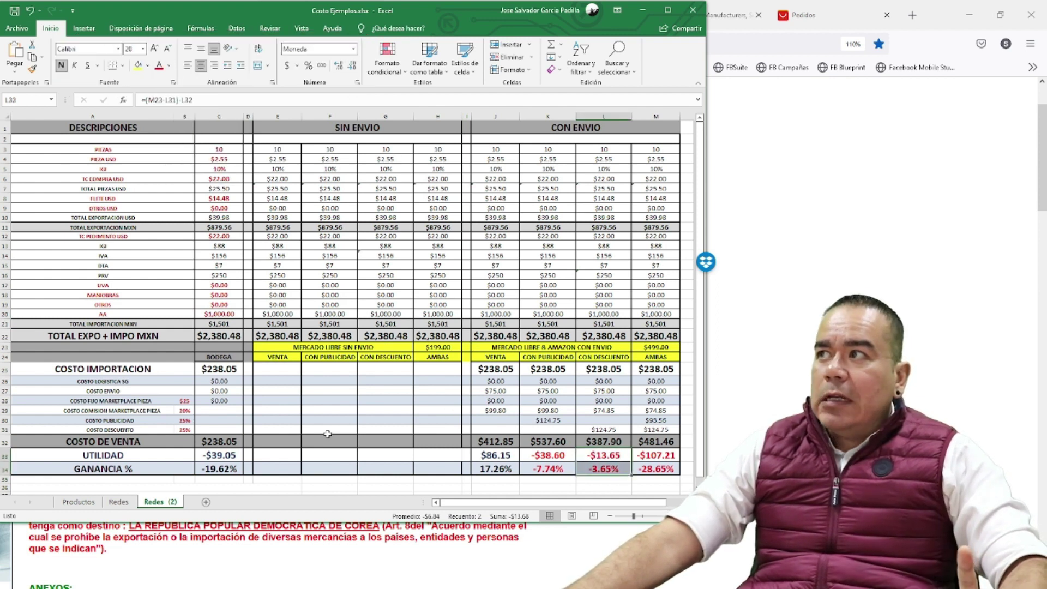
pyautogui.click(366, 414)
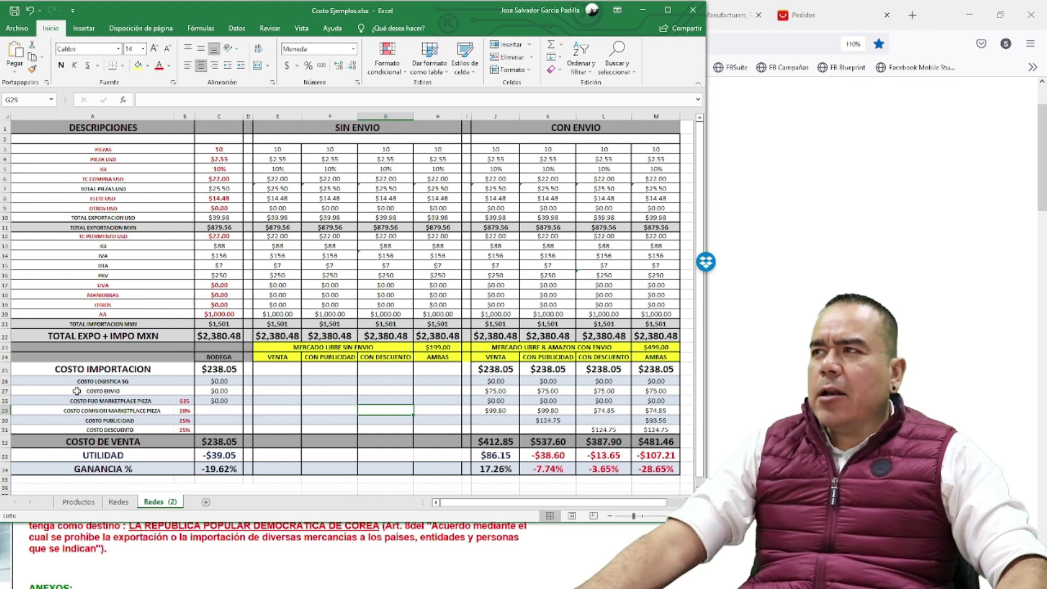
# Step: Review the Costo Importacion row and each Con Envio column, from Venta to Ambas, down to Ganancia %
pyautogui.click(6, 371)
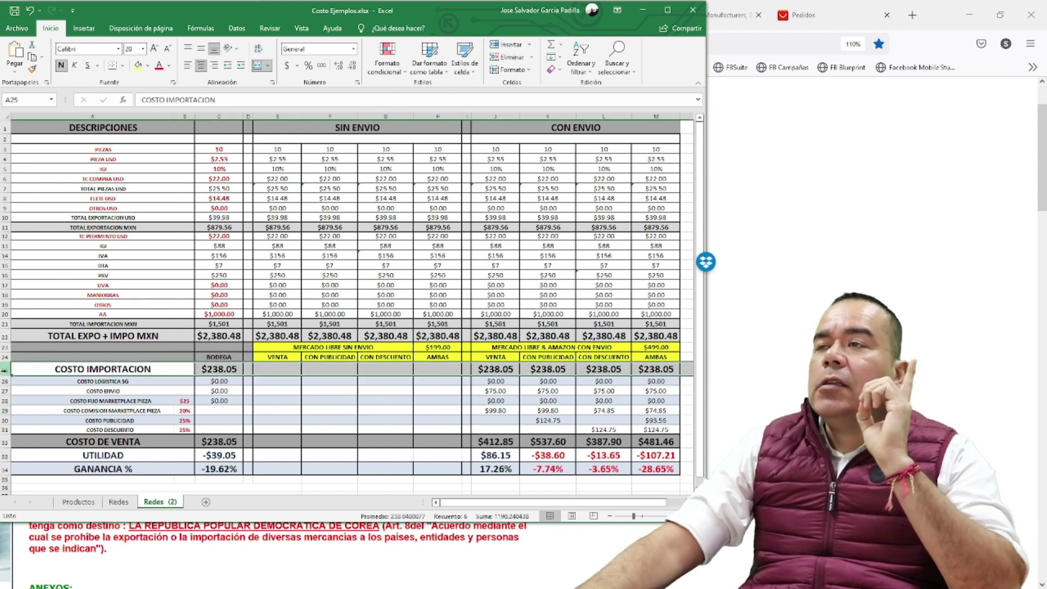
pyautogui.moveTo(497, 375); pyautogui.dragTo(500, 472)
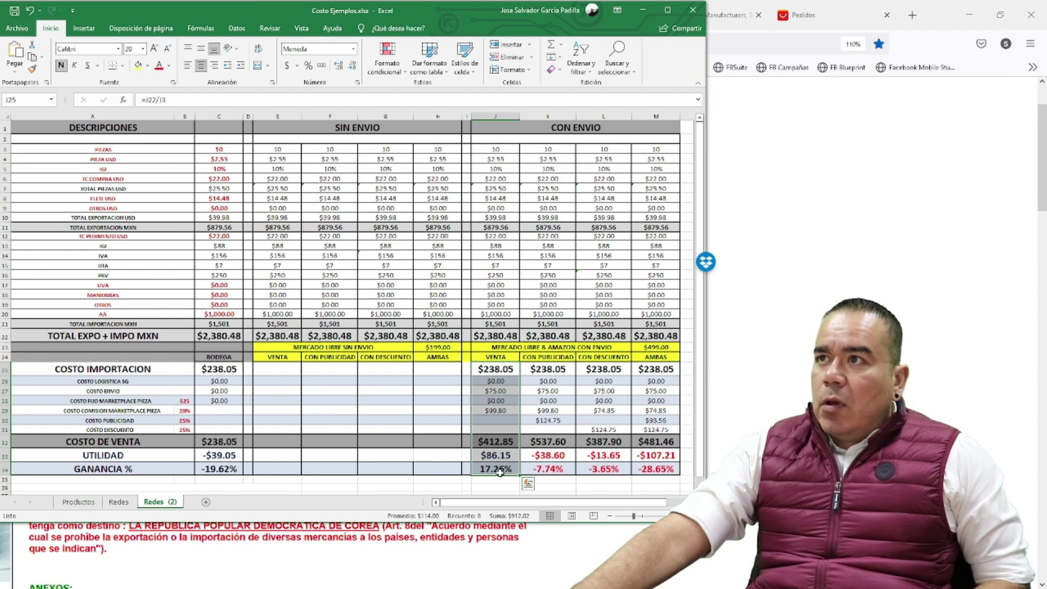
pyautogui.click(502, 456)
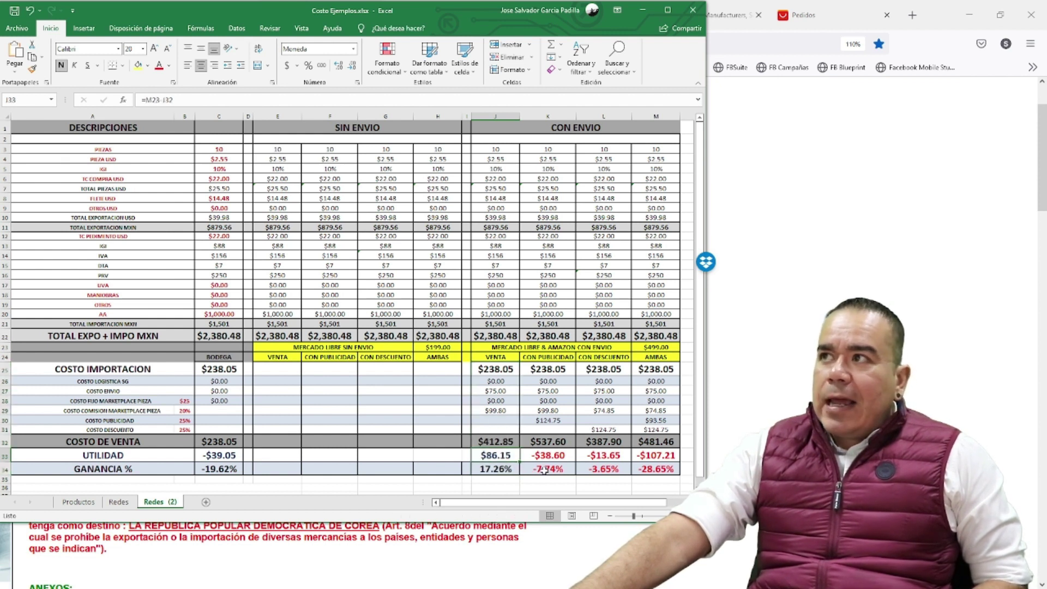
pyautogui.click(498, 470)
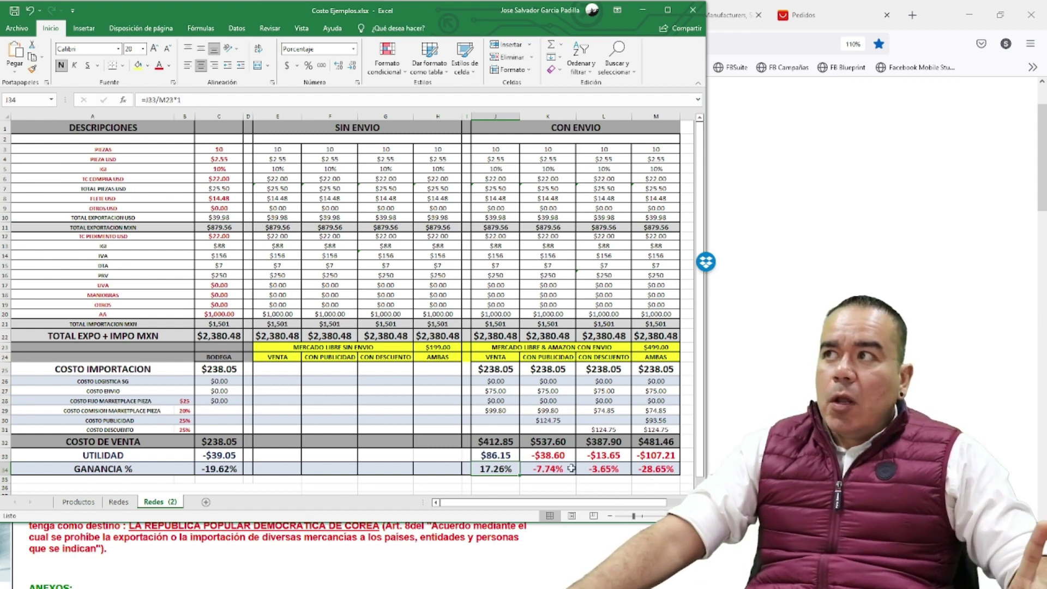
pyautogui.moveTo(550, 371); pyautogui.dragTo(548, 469)
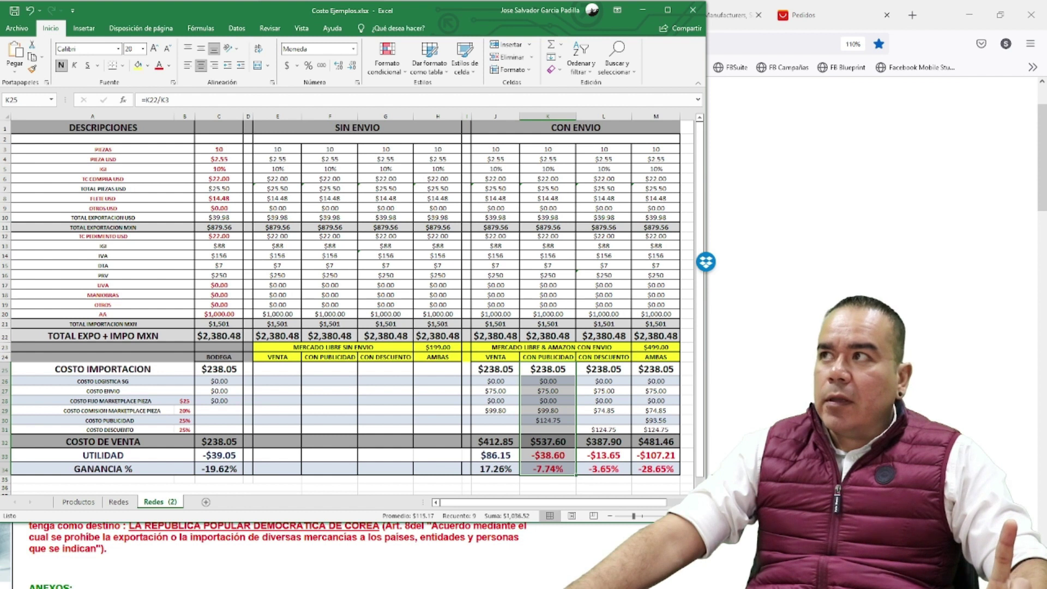
pyautogui.moveTo(609, 371); pyautogui.dragTo(606, 469)
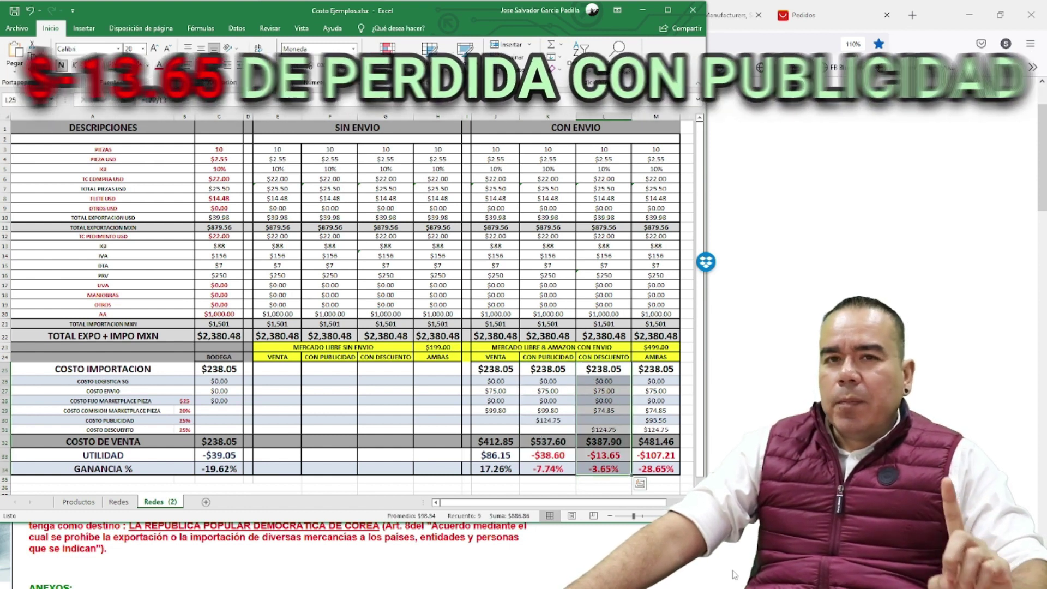
pyautogui.moveTo(660, 375); pyautogui.dragTo(658, 470)
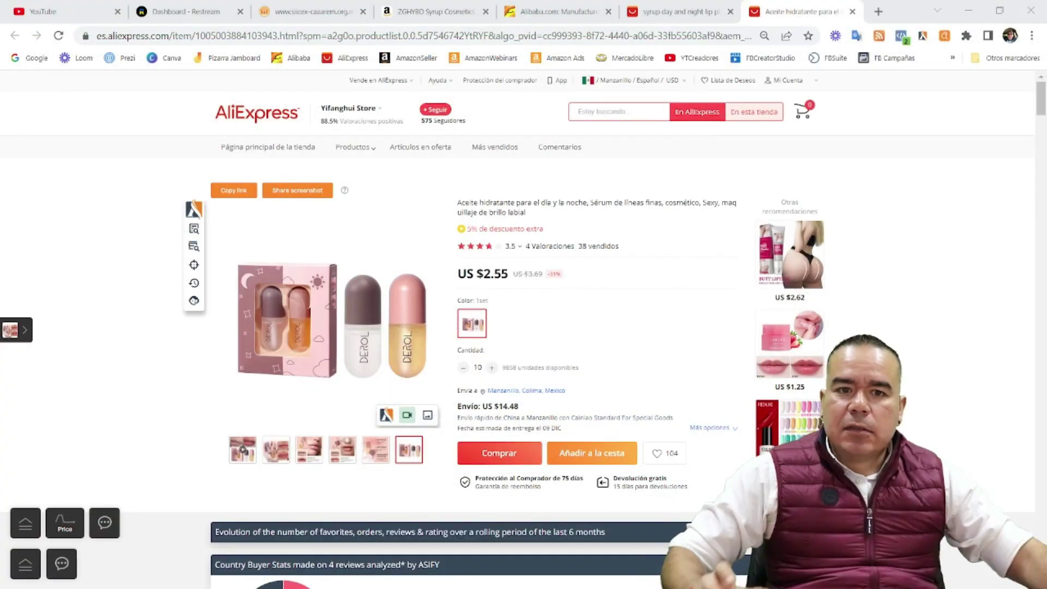
# Step: Switch to the AliExpress product listing in the browser and set the order quantity to 100
pyautogui.click(492, 368)
pyautogui.click(492, 368)
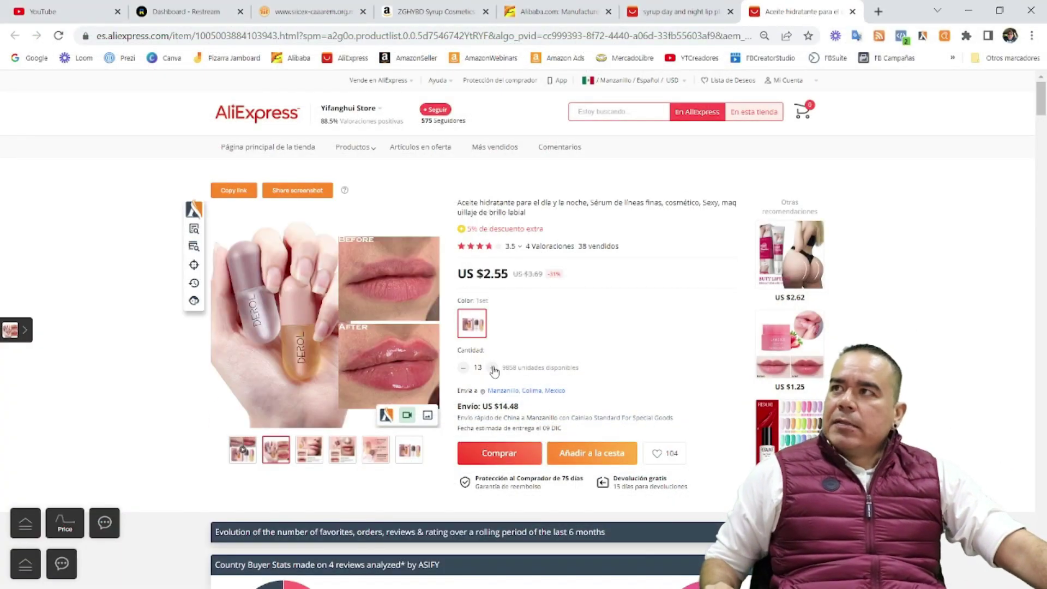
pyautogui.click(492, 368)
pyautogui.click(492, 368)
pyautogui.click(493, 368)
pyautogui.click(492, 369)
pyautogui.click(492, 368)
pyautogui.click(493, 368)
pyautogui.click(492, 368)
pyautogui.click(492, 368)
pyautogui.doubleClick(493, 368)
pyautogui.doubleClick(493, 368)
pyautogui.doubleClick(493, 368)
pyautogui.doubleClick(492, 368)
pyautogui.doubleClick(493, 368)
pyautogui.tripleClick(492, 368)
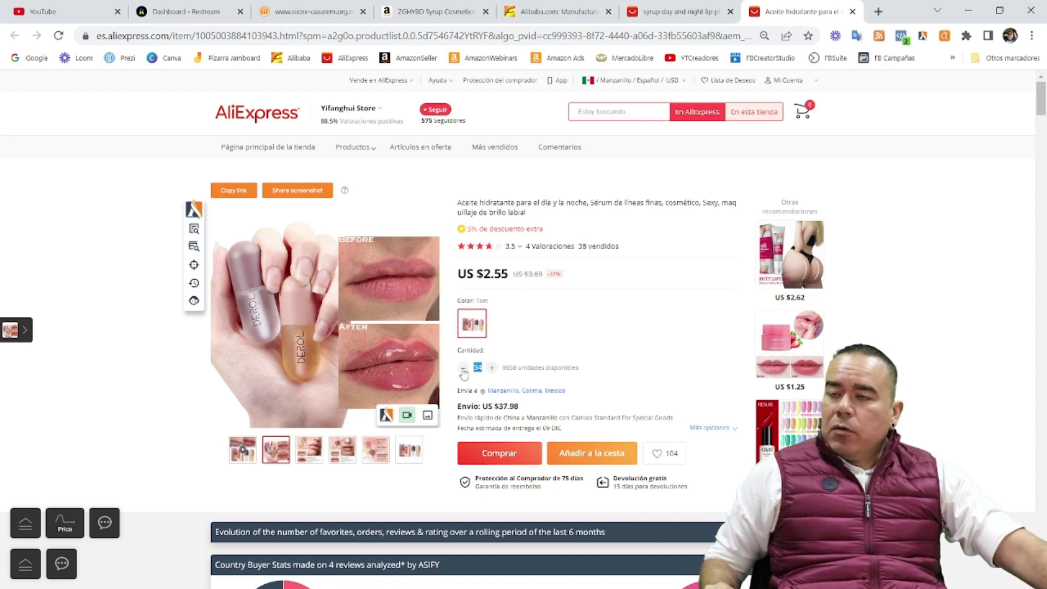
pyautogui.write('100')
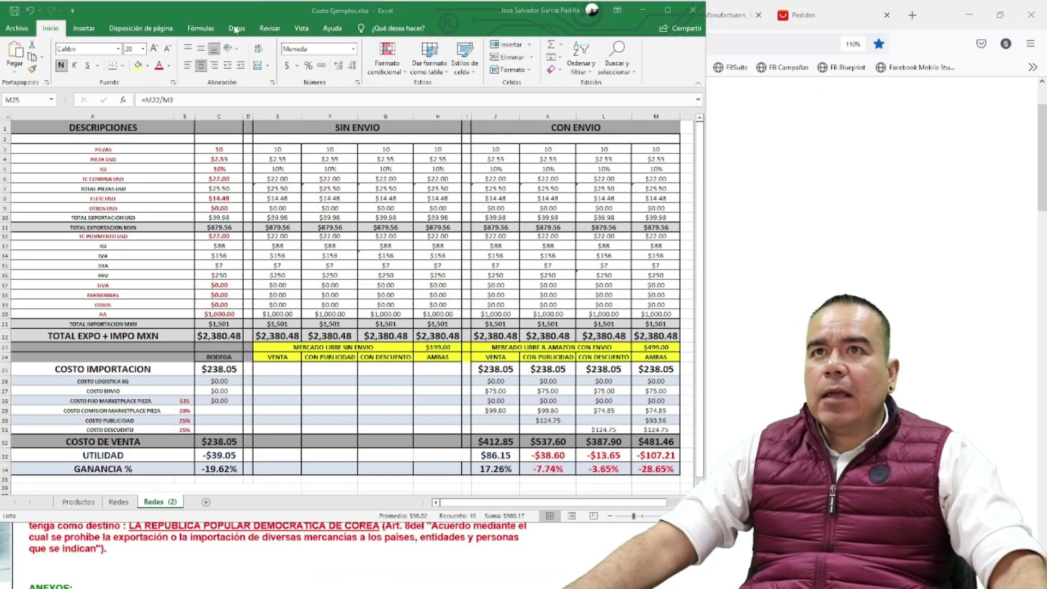
# Step: Set Piezas in the Bodega column of the costing workbook to 100
pyautogui.click(231, 149)
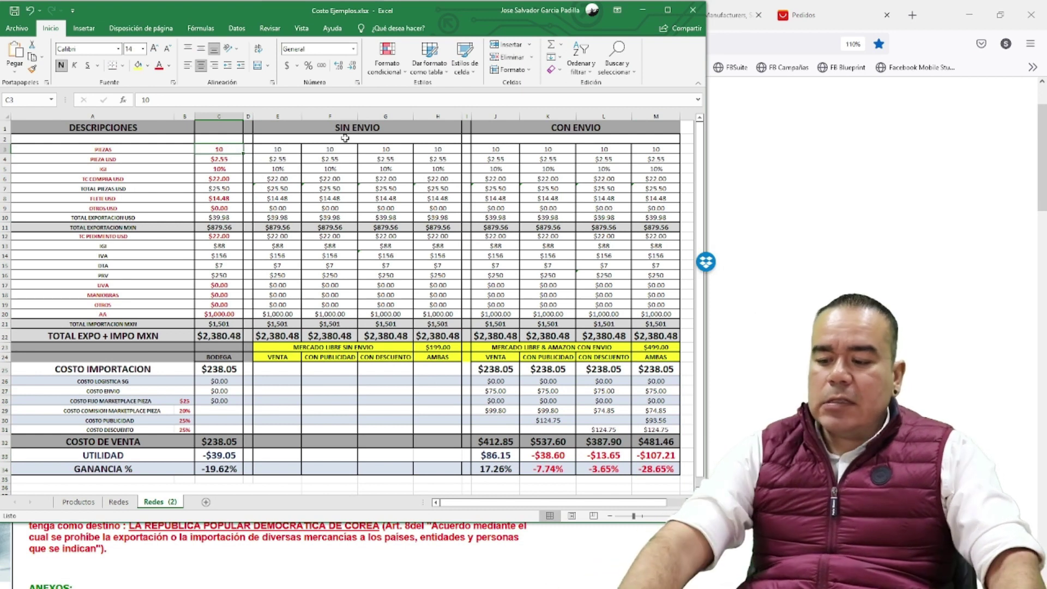
pyautogui.write('100')
pyautogui.press('Return')
# Step: Set Flete USD in the Bodega column to 103.34 and widen the workbook view so the row 22 totals fit
pyautogui.press('Down')
pyautogui.press('Down')
pyautogui.press('Down')
pyautogui.press('Down')
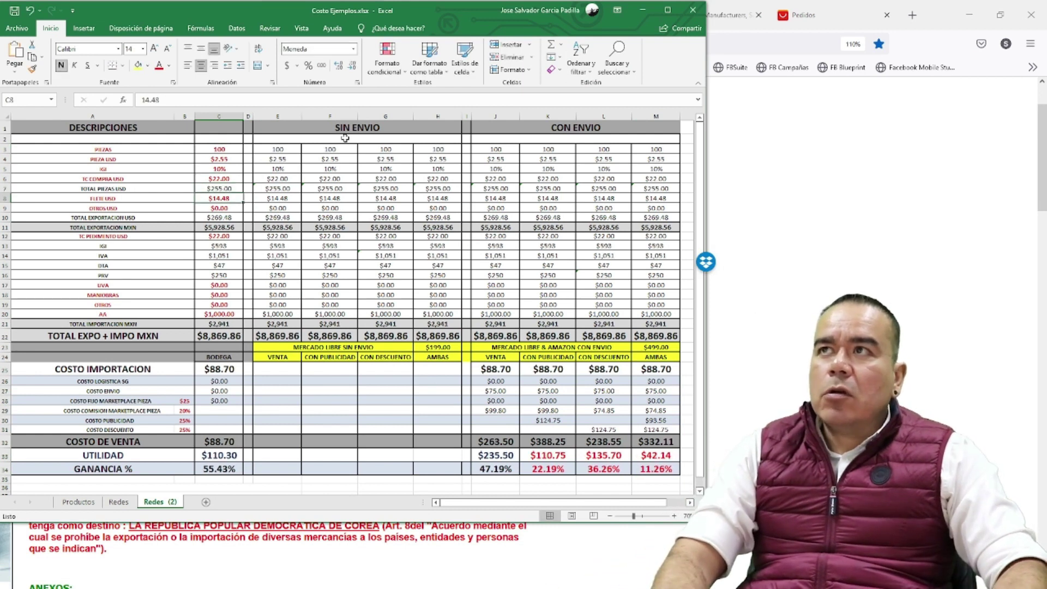
pyautogui.write('103')
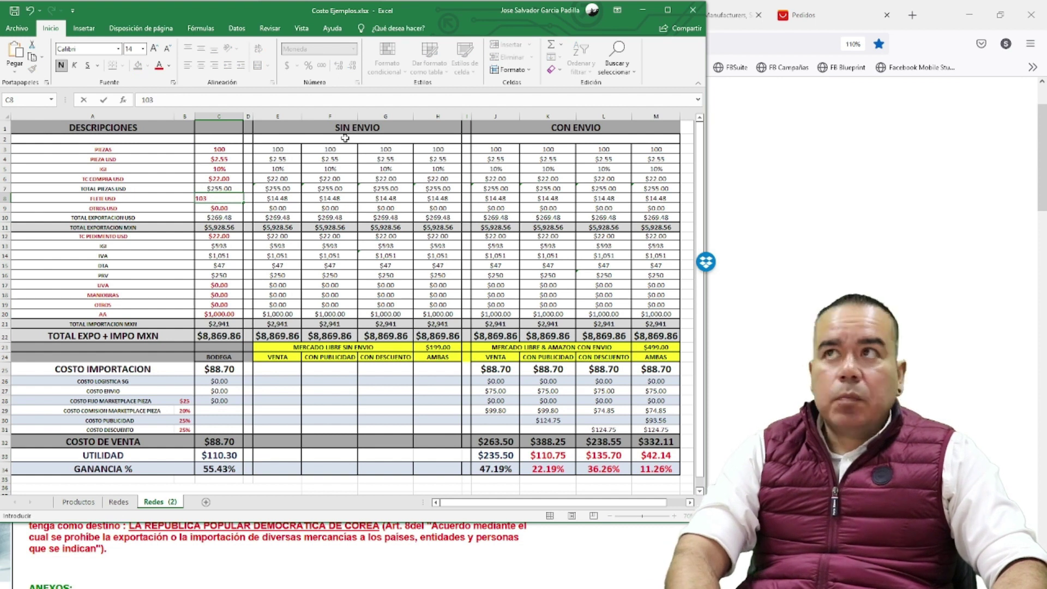
pyautogui.write('.34')
pyautogui.press('Return')
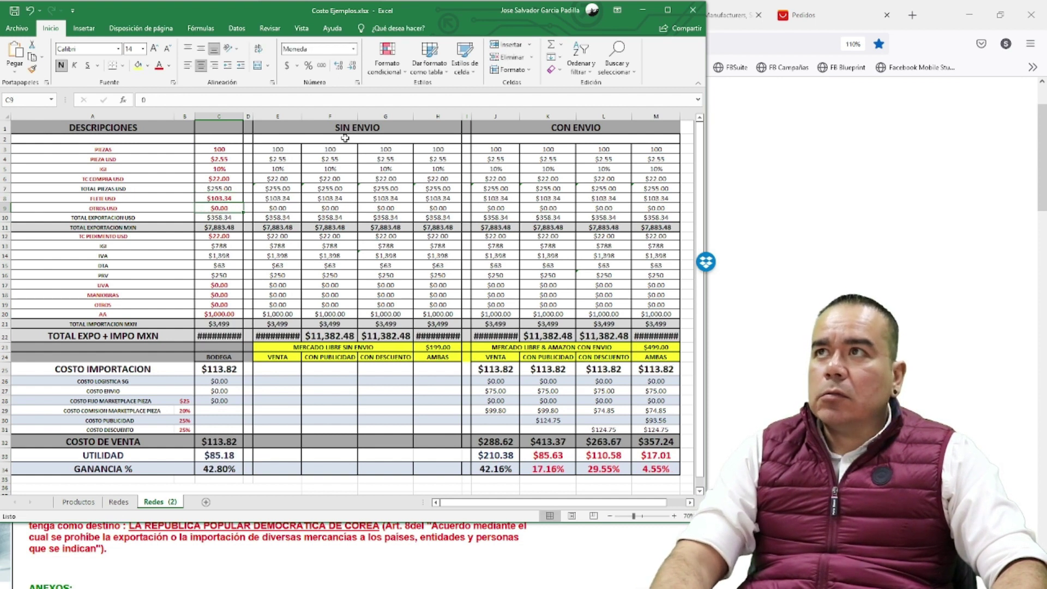
pyautogui.moveTo(705, 194); pyautogui.dragTo(727, 193)
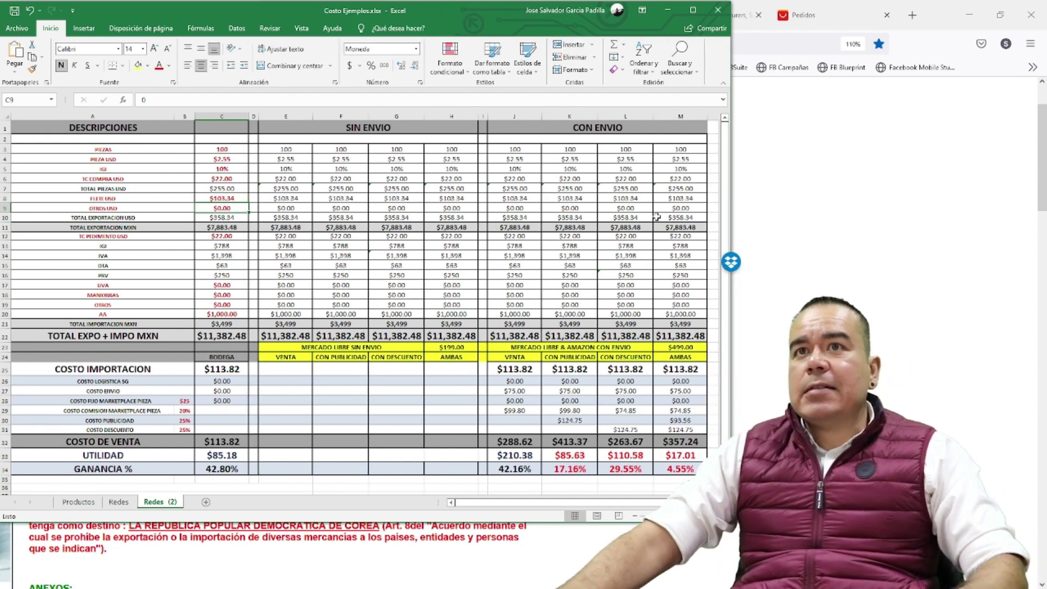
# Step: Extend the workbook window downward and review Utilidad and Ganancia % for Con Publicidad, Con Descuento and Ambas under Con Envio
pyautogui.moveTo(583, 521); pyautogui.dragTo(583, 554)
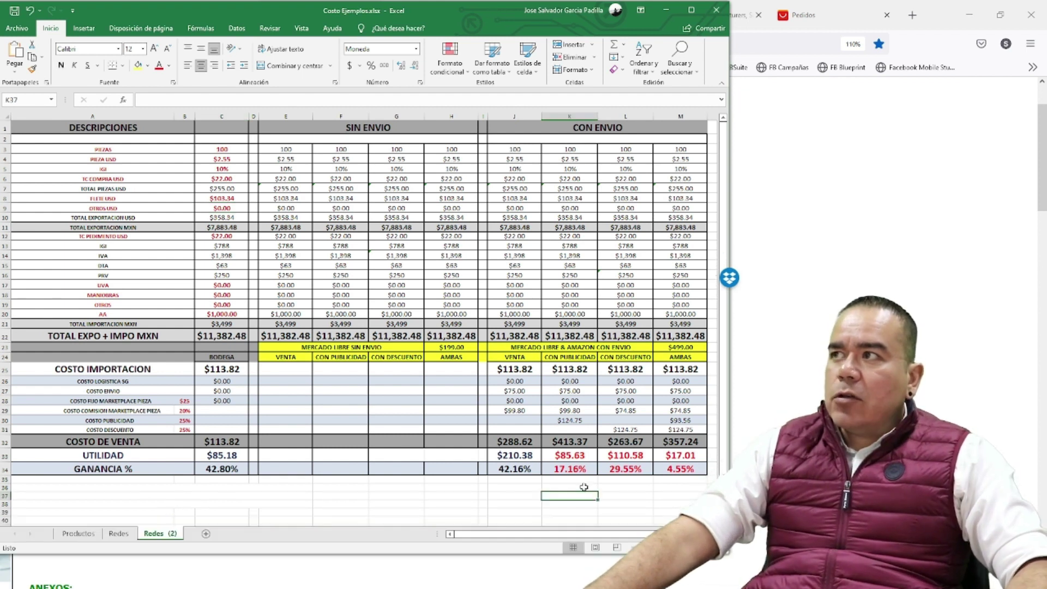
pyautogui.moveTo(572, 455); pyautogui.dragTo(677, 468)
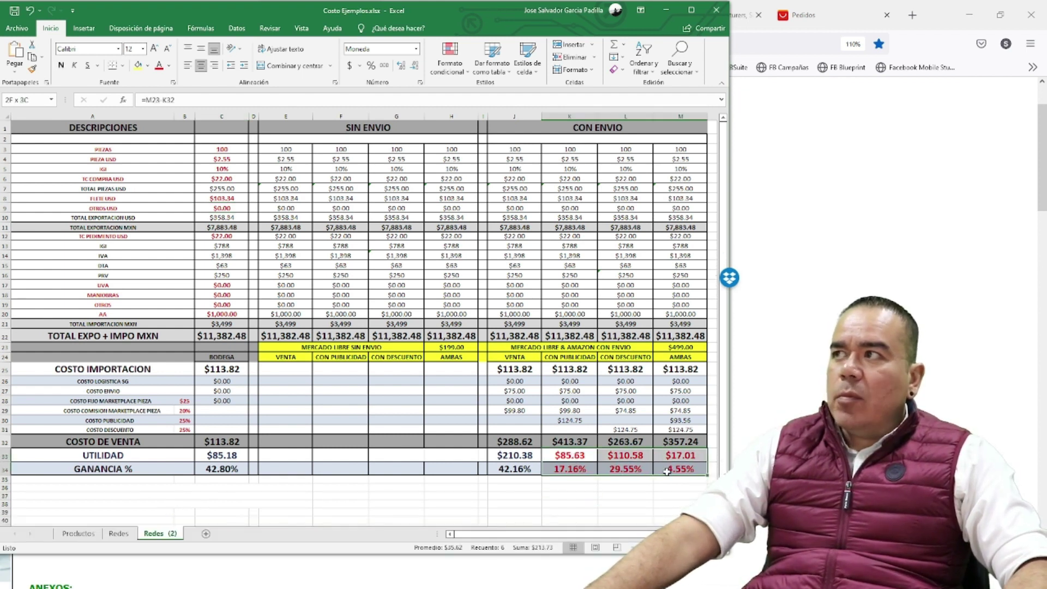
pyautogui.click(625, 512)
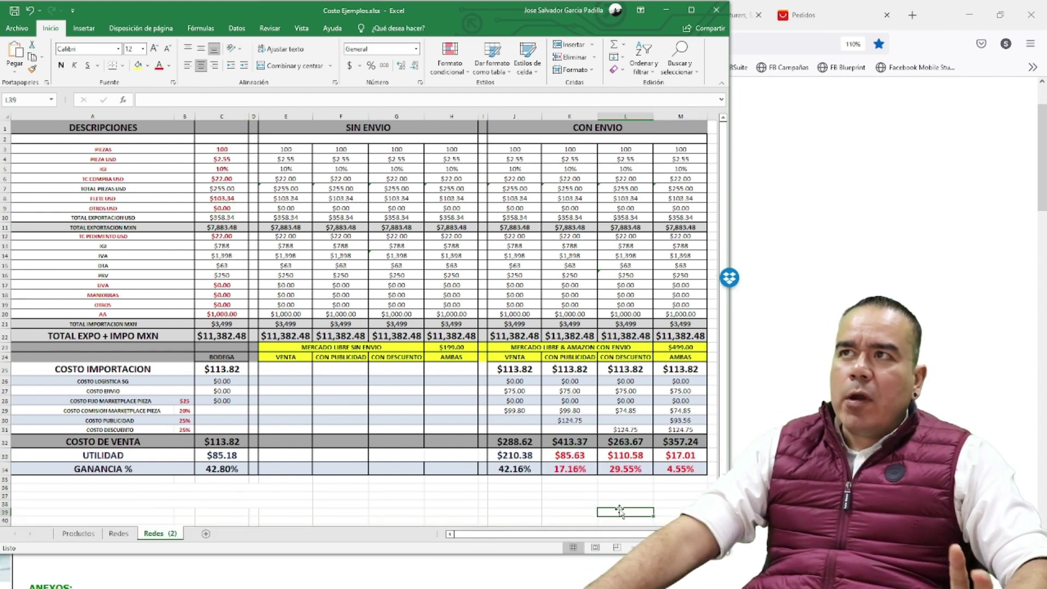
# Step: Go through the import cost rows of the Bodega column and set AA to 5000
pyautogui.click(6, 236)
pyautogui.press('Right')
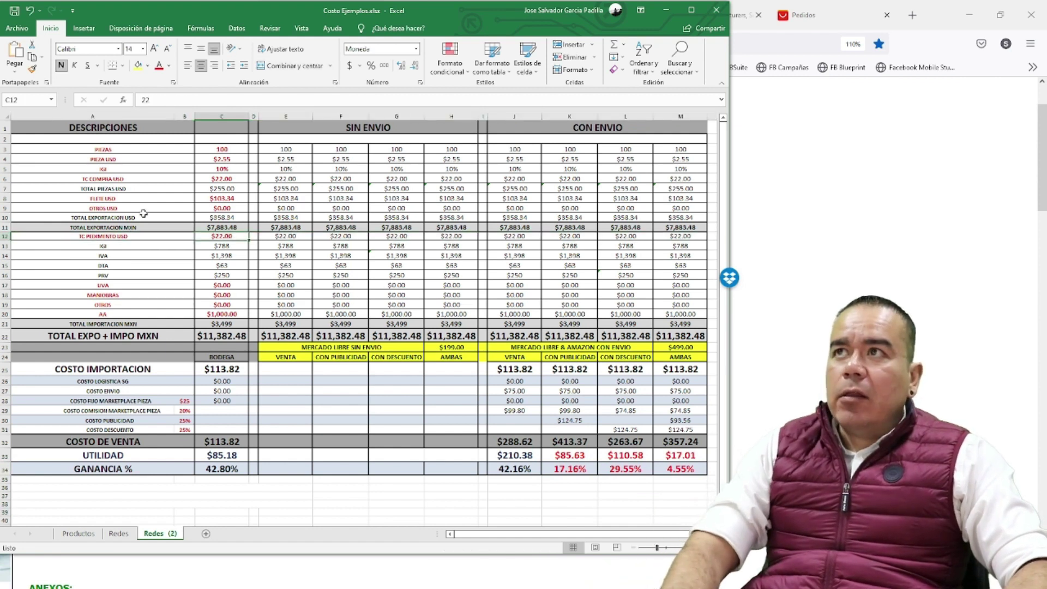
pyautogui.press('Down')
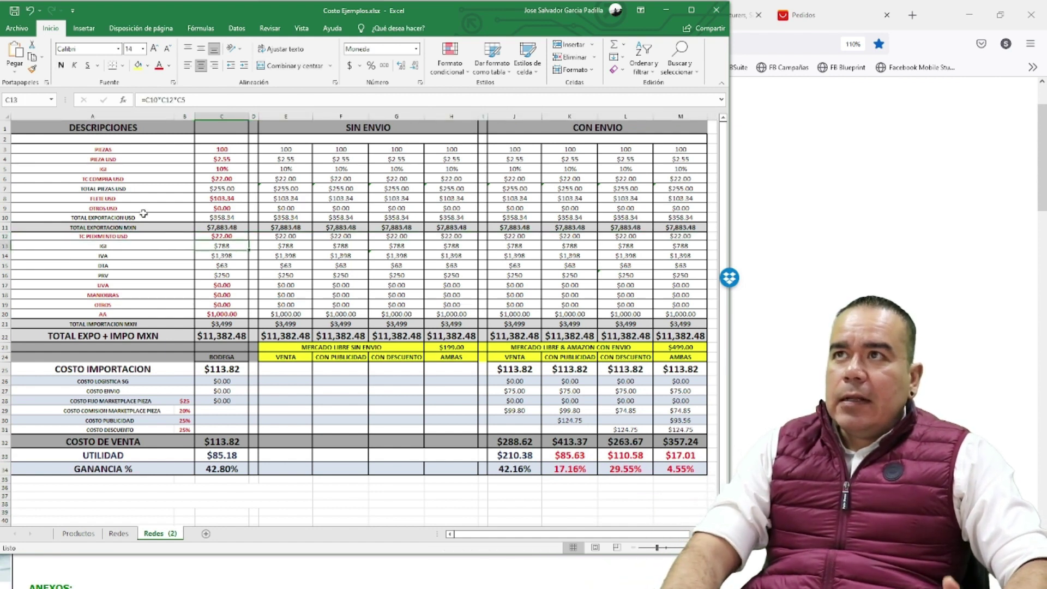
pyautogui.press('Down')
pyautogui.press('Down')
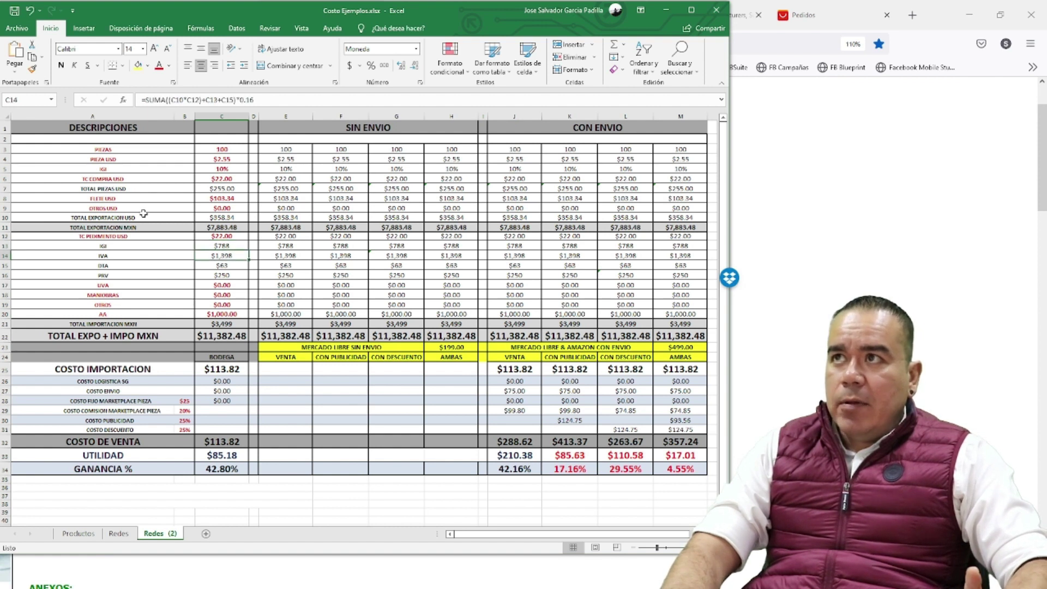
pyautogui.press('Down')
pyautogui.press('Down')
pyautogui.press('Down')
pyautogui.press('Down')
pyautogui.press('Down')
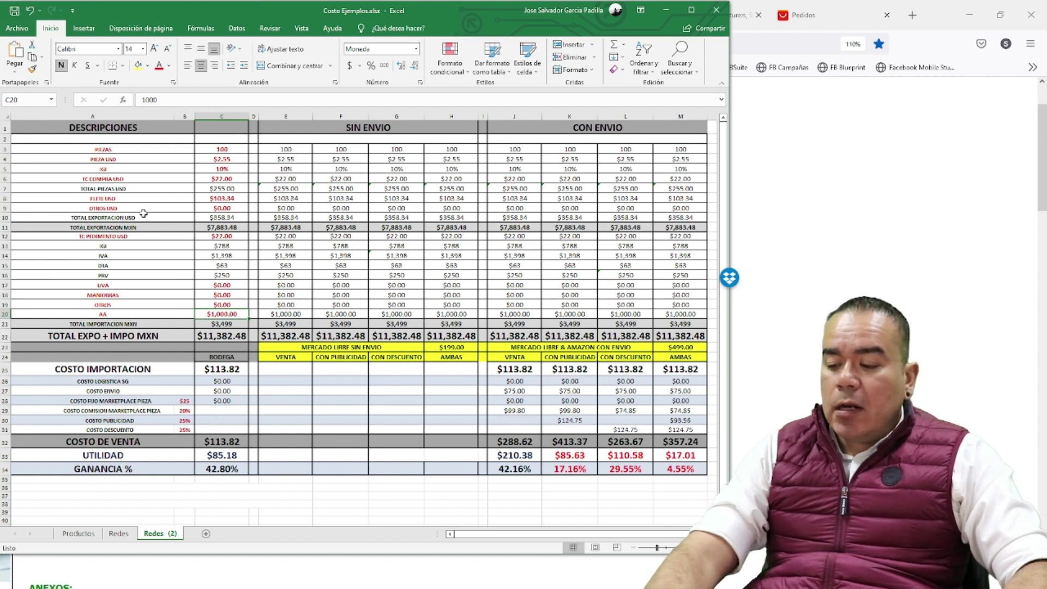
pyautogui.write('500')
pyautogui.press('Return')
# Step: Set Maniobras in the Bodega column to 2500
pyautogui.press('Up')
pyautogui.press('Up')
pyautogui.press('Up')
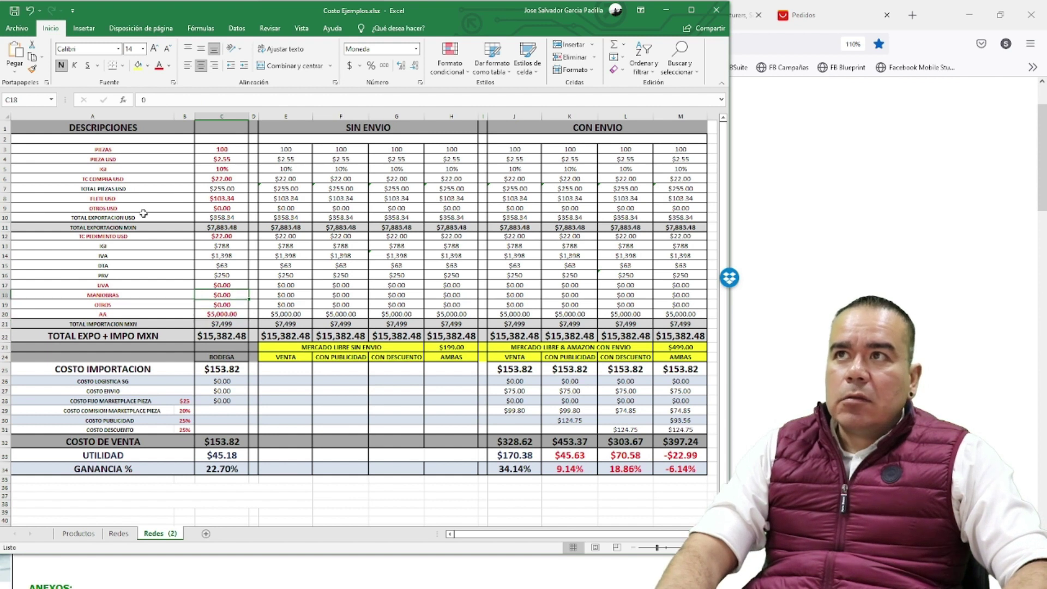
pyautogui.write('2500')
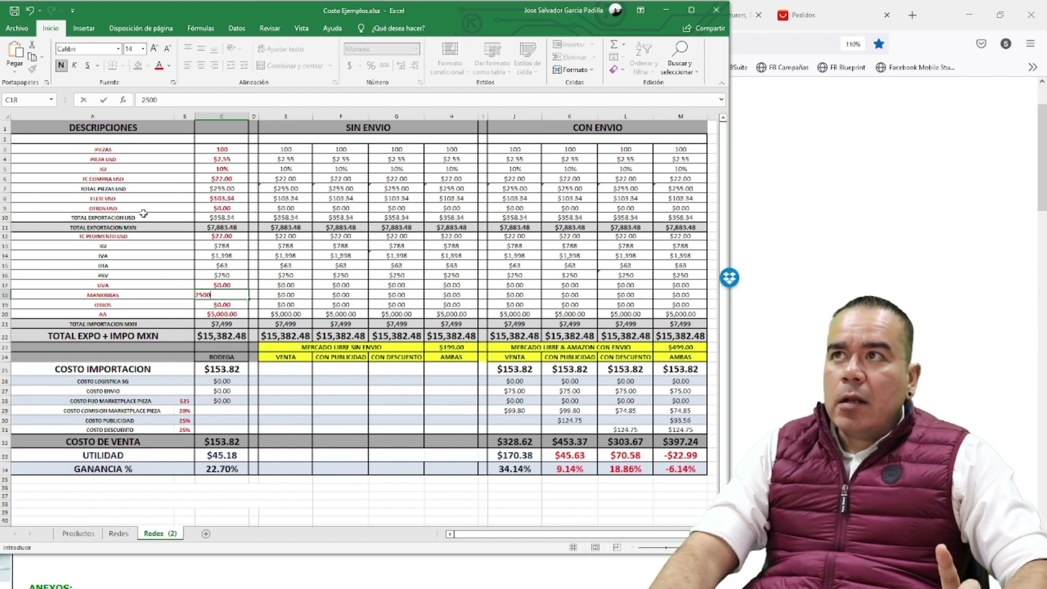
pyautogui.press('Return')
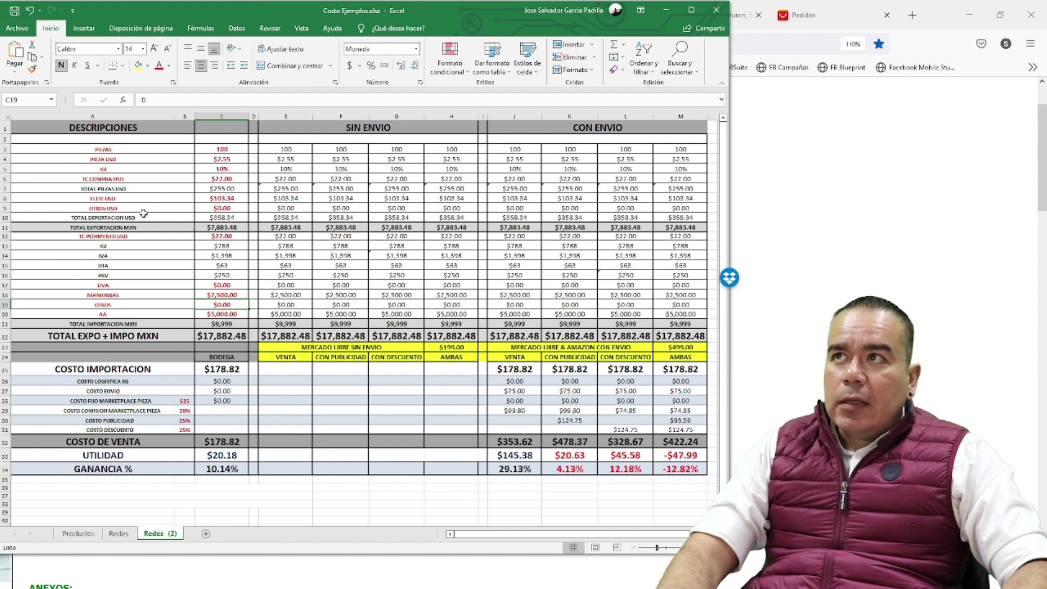
pyautogui.press('Up')
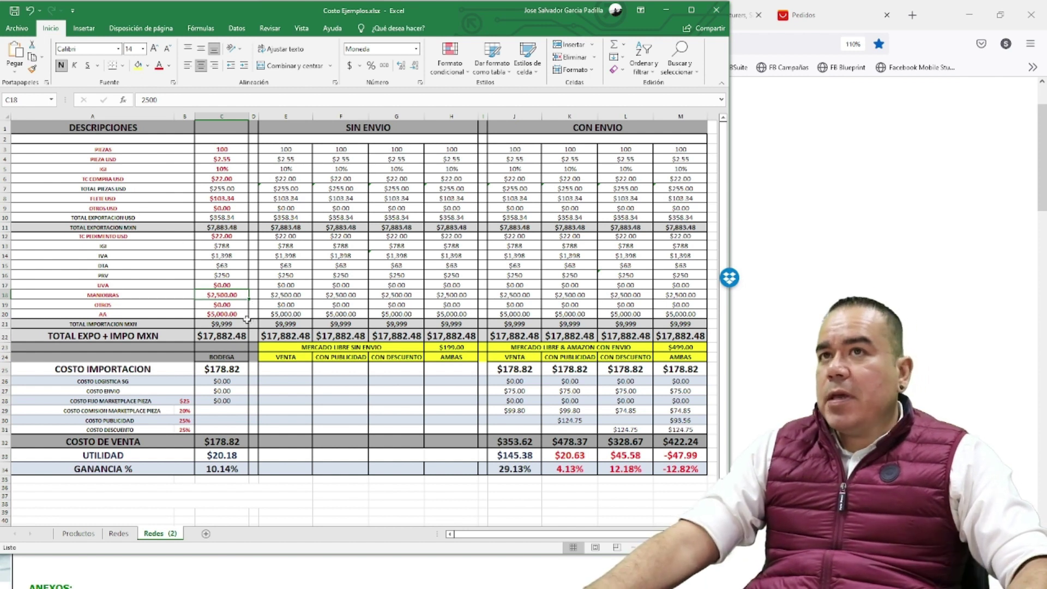
# Step: Change the font colour of Utilidad and Ganancia % to black for Con Publicidad and Con Descuento under Con Envio
pyautogui.moveTo(570, 469); pyautogui.dragTo(626, 455)
pyautogui.click(168, 65)
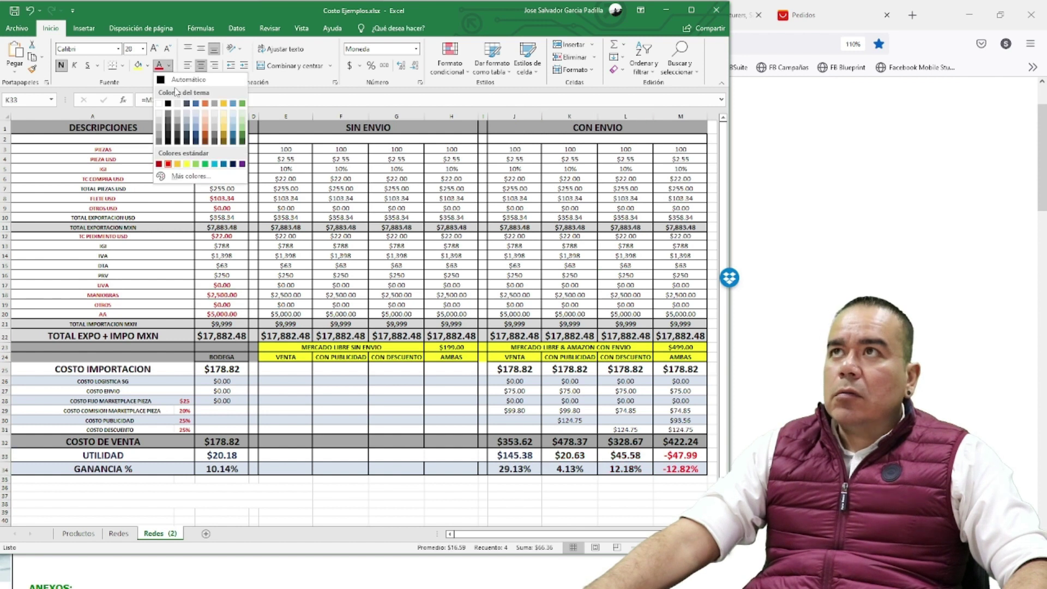
pyautogui.click(157, 92)
# Step: Set Costo Logistica SG in the Bodega column to 25
pyautogui.click(4, 381)
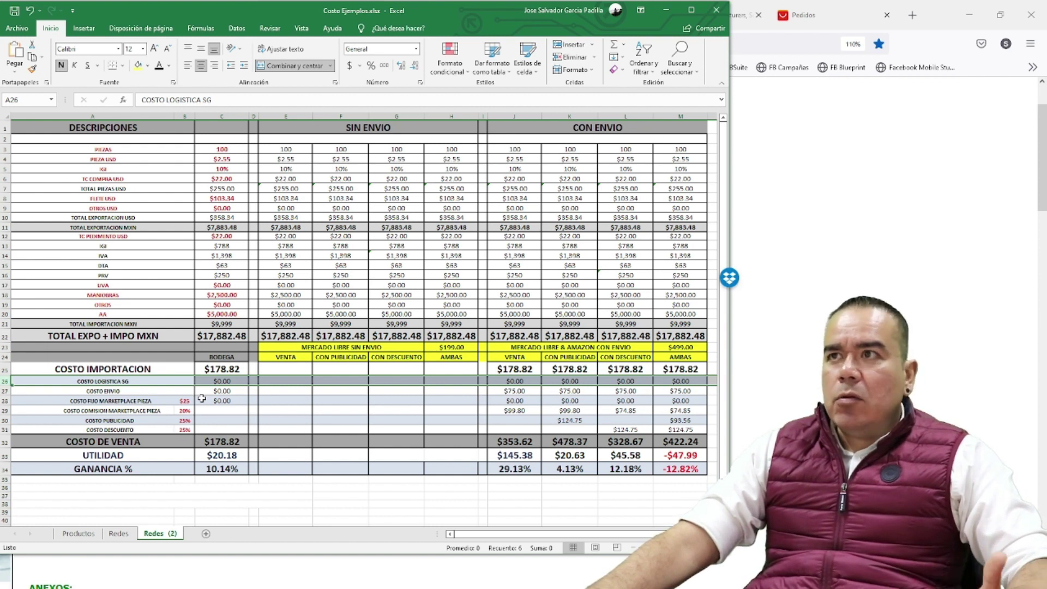
pyautogui.click(222, 381)
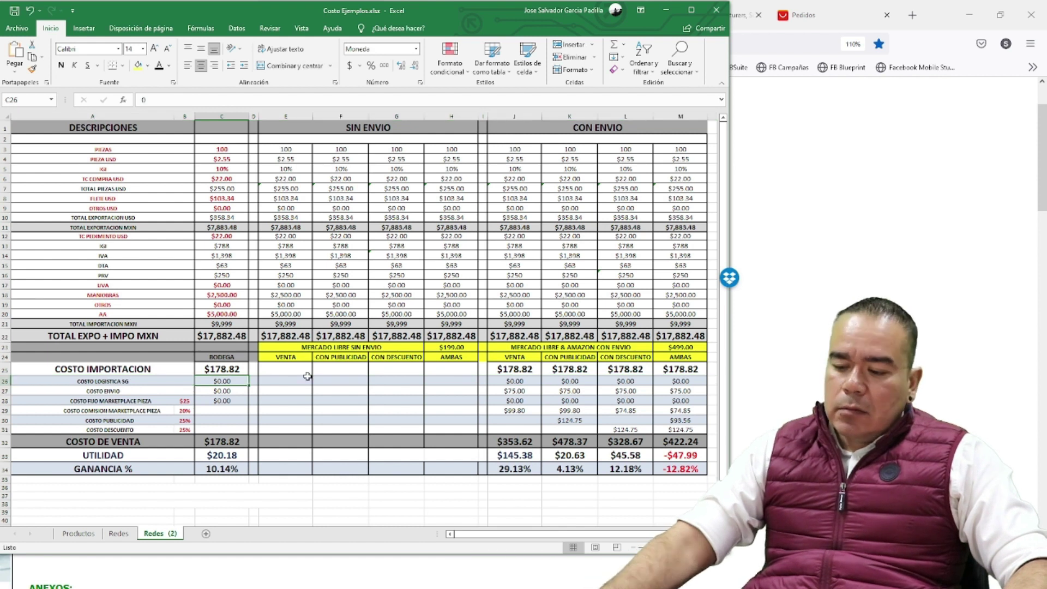
pyautogui.write('25')
pyautogui.press('Return')
pyautogui.press('Left')
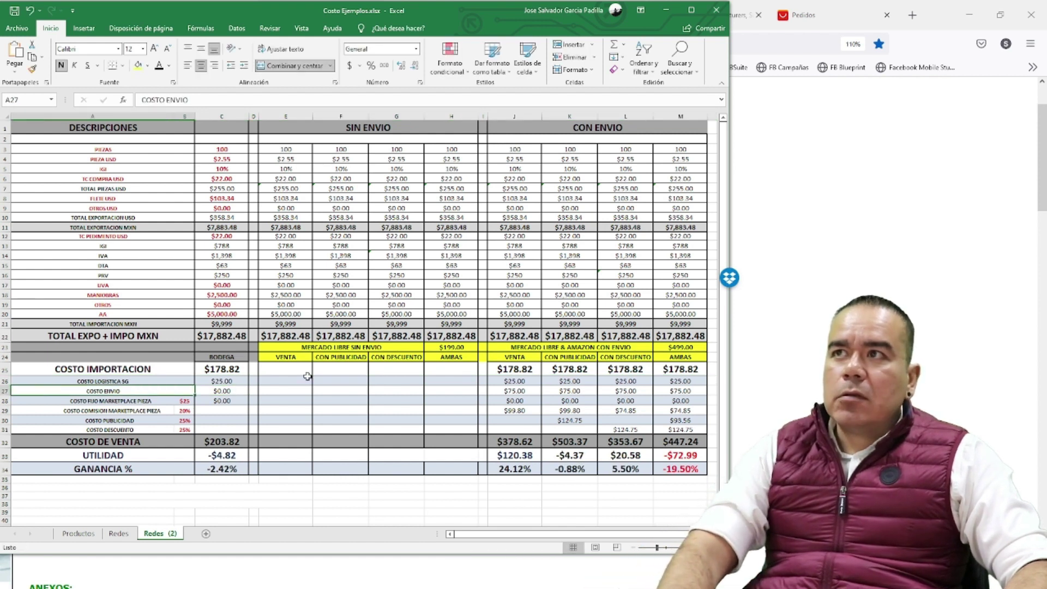
pyautogui.press('Up')
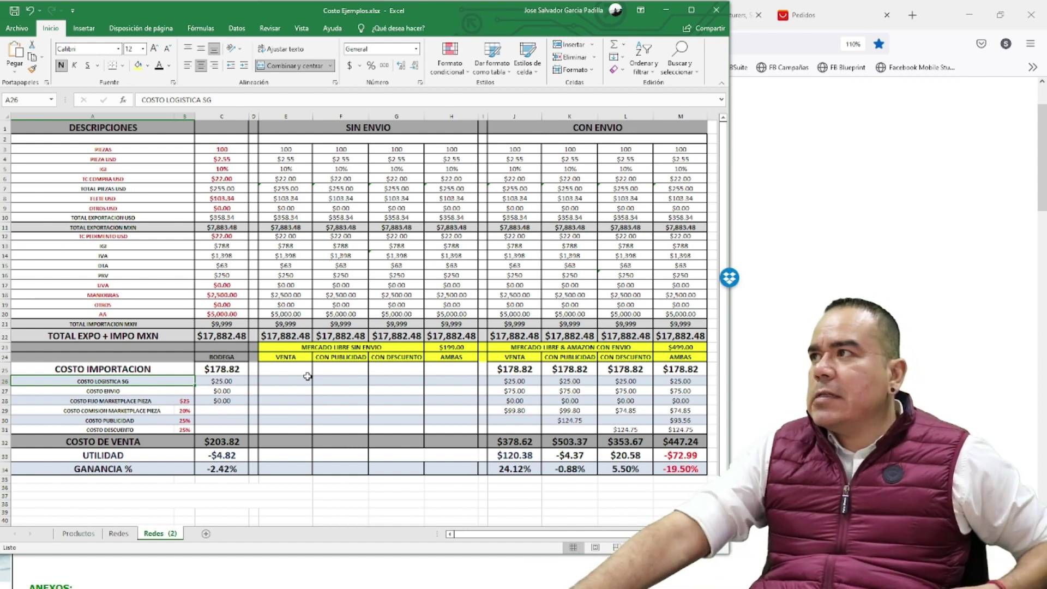
# Step: Change the font colour of Utilidad and Ganancia % to red for Con Publicidad under Con Envio
pyautogui.moveTo(570, 455); pyautogui.dragTo(570, 469)
pyautogui.click(169, 65)
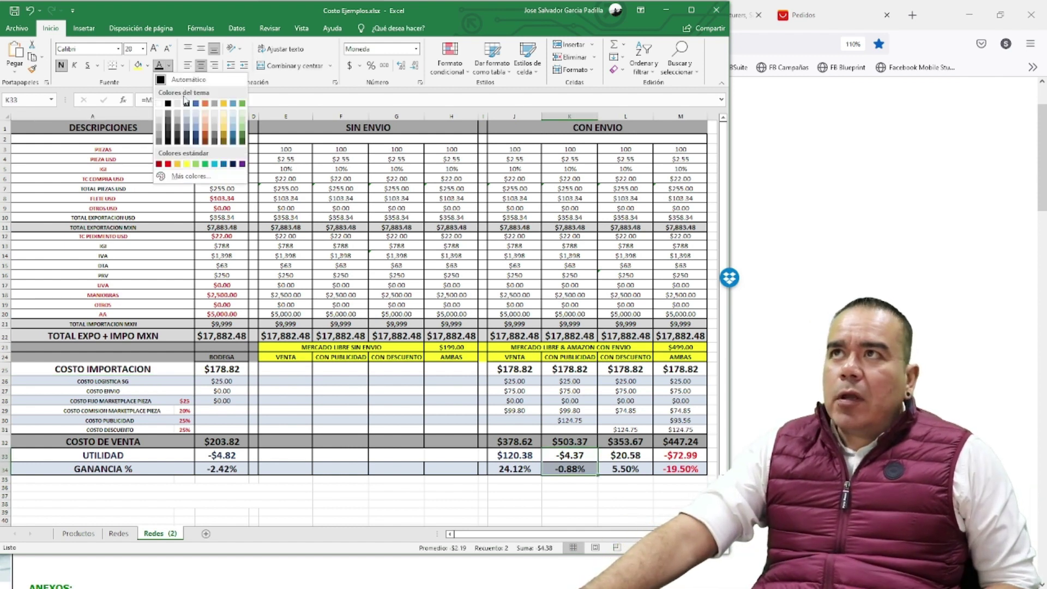
pyautogui.click(169, 164)
pyautogui.click(451, 496)
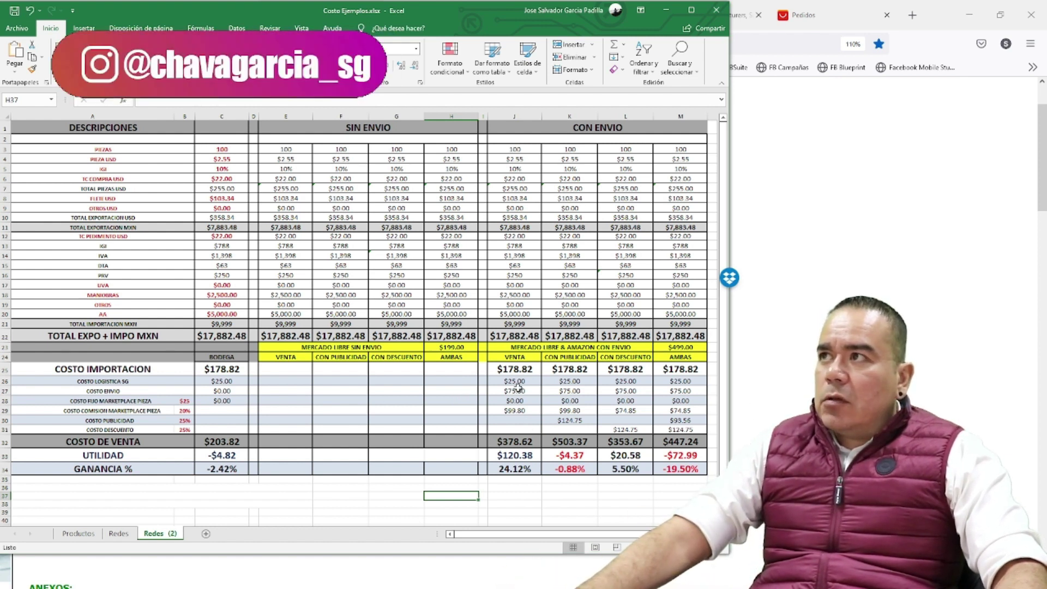
# Step: Review the Con Envio columns Venta, Con Publicidad, Con Descuento and Ambas down to Ganancia %, ending on Venta again
pyautogui.moveTo(522, 369); pyautogui.dragTo(527, 473)
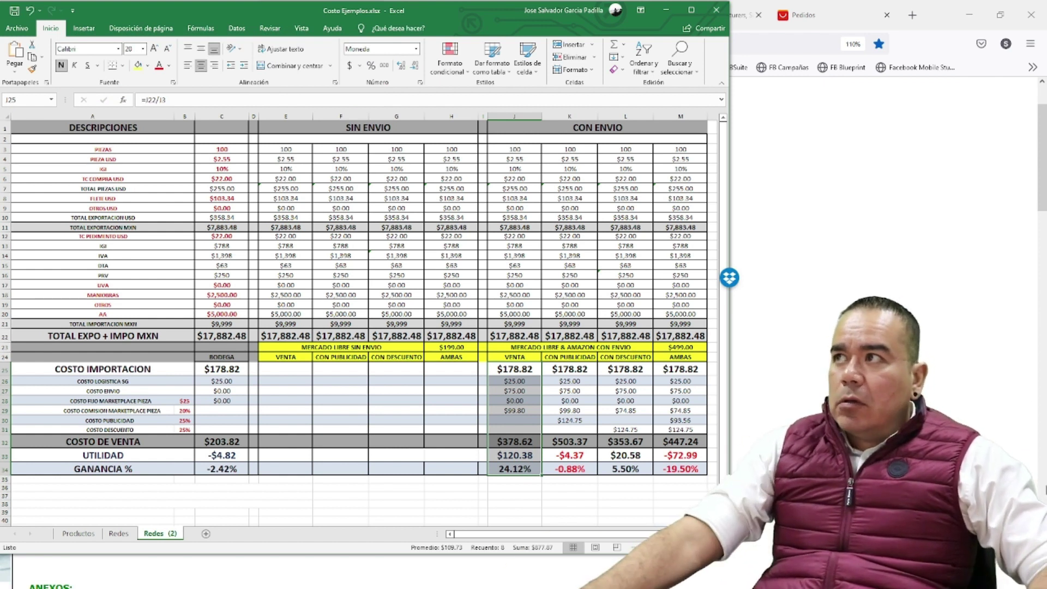
pyautogui.moveTo(570, 356); pyautogui.dragTo(570, 471)
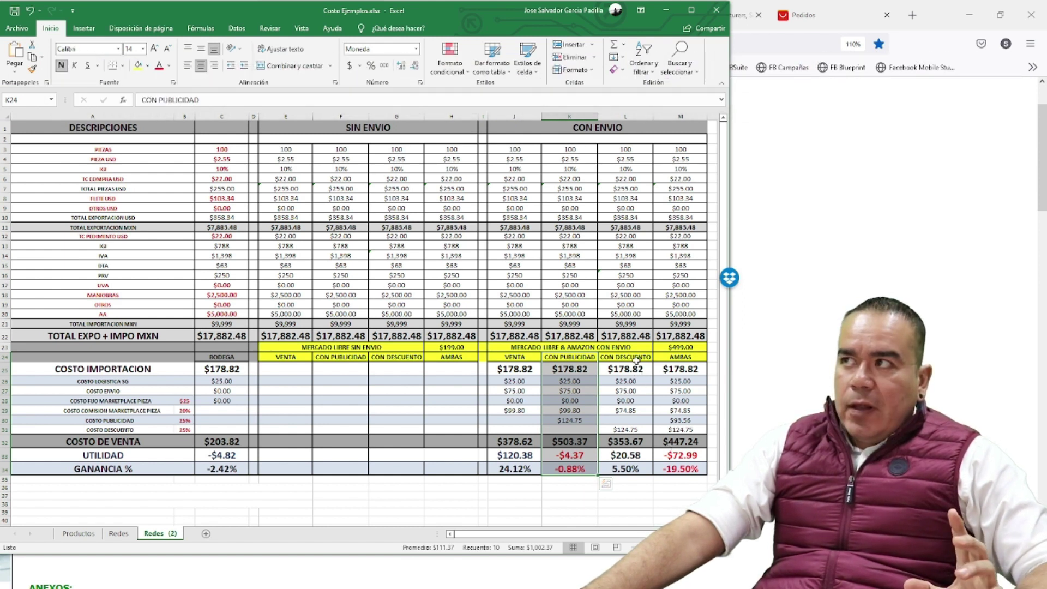
pyautogui.click(638, 359)
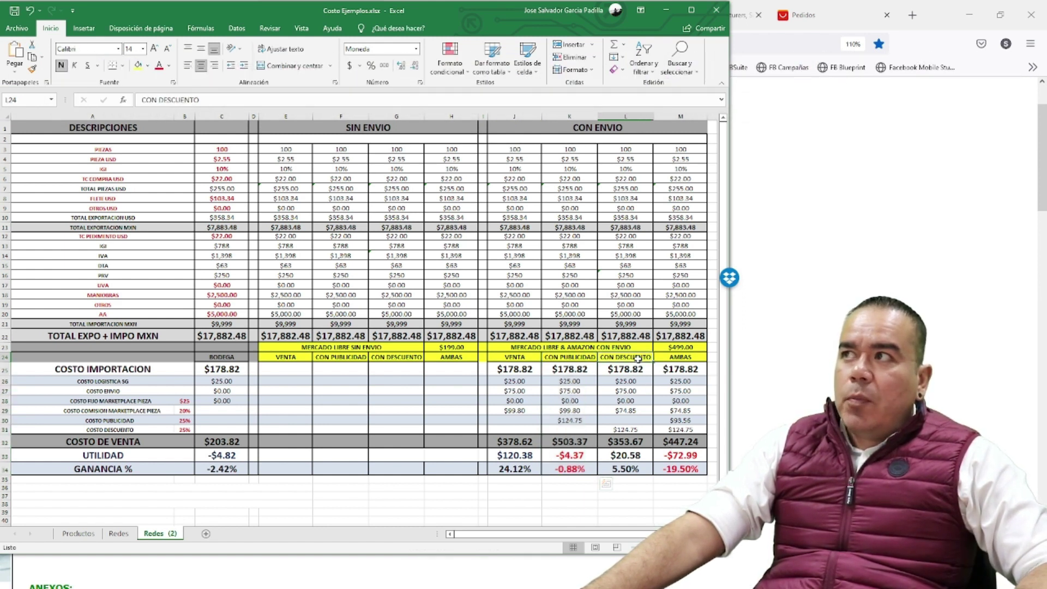
pyautogui.moveTo(639, 359); pyautogui.dragTo(631, 469)
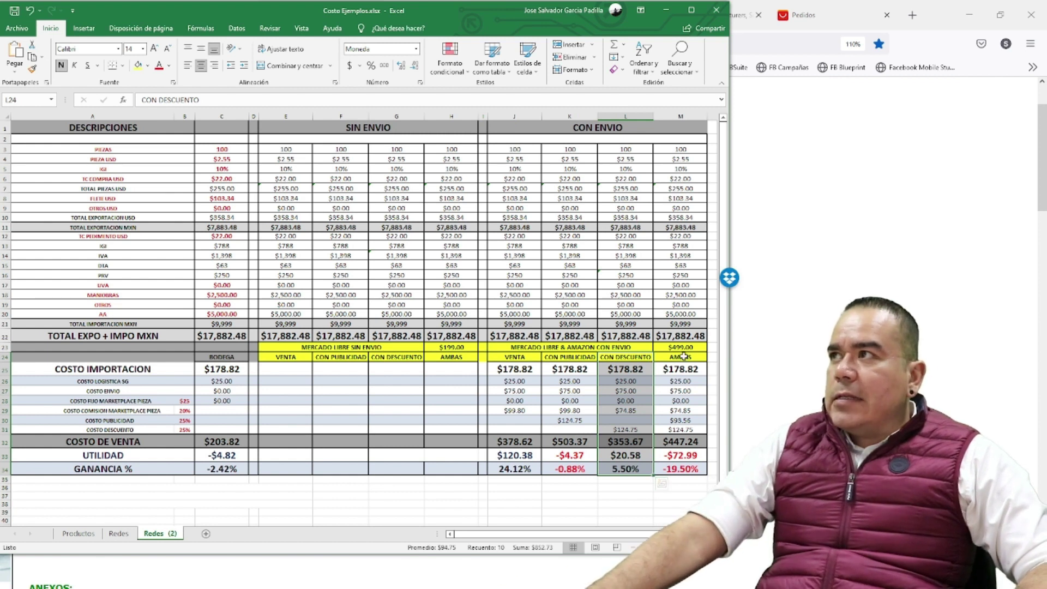
pyautogui.moveTo(680, 347); pyautogui.dragTo(680, 469)
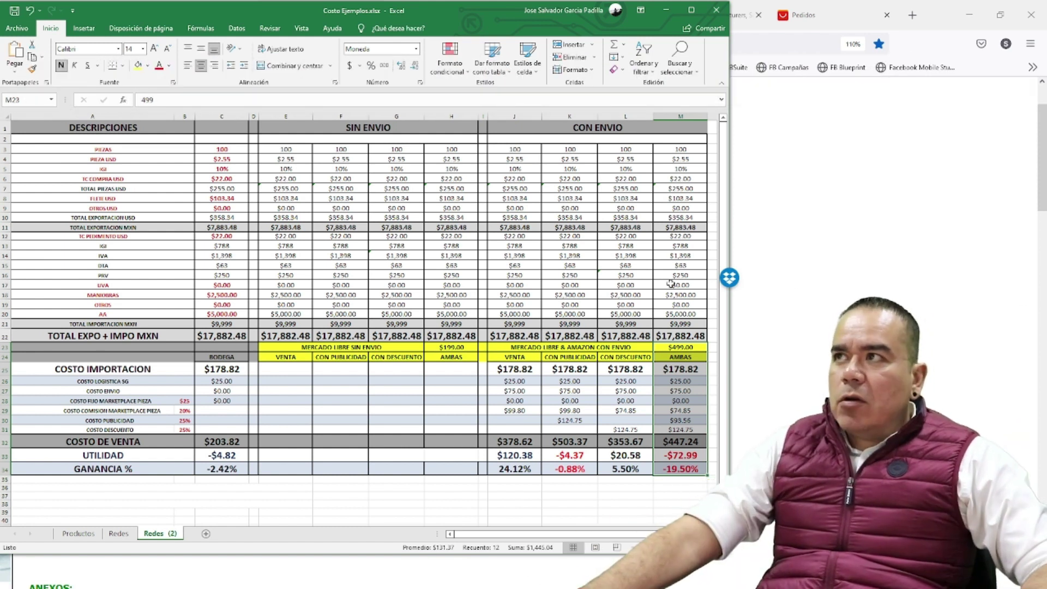
pyautogui.click(513, 359)
pyautogui.moveTo(514, 367); pyautogui.dragTo(514, 470)
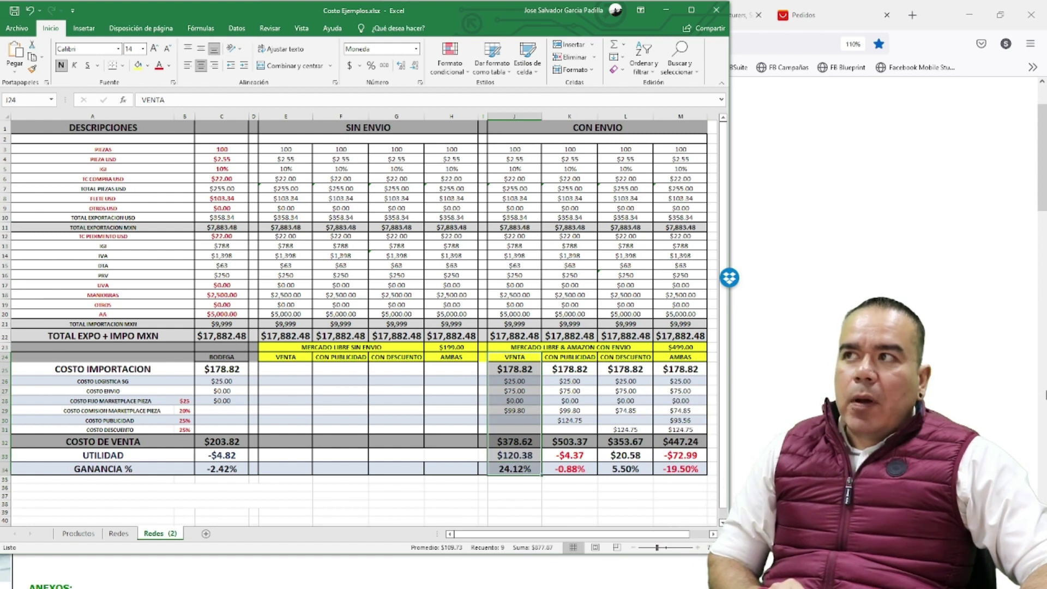
# Step: Set Piezas in the Bodega column to 1000
pyautogui.click(237, 296)
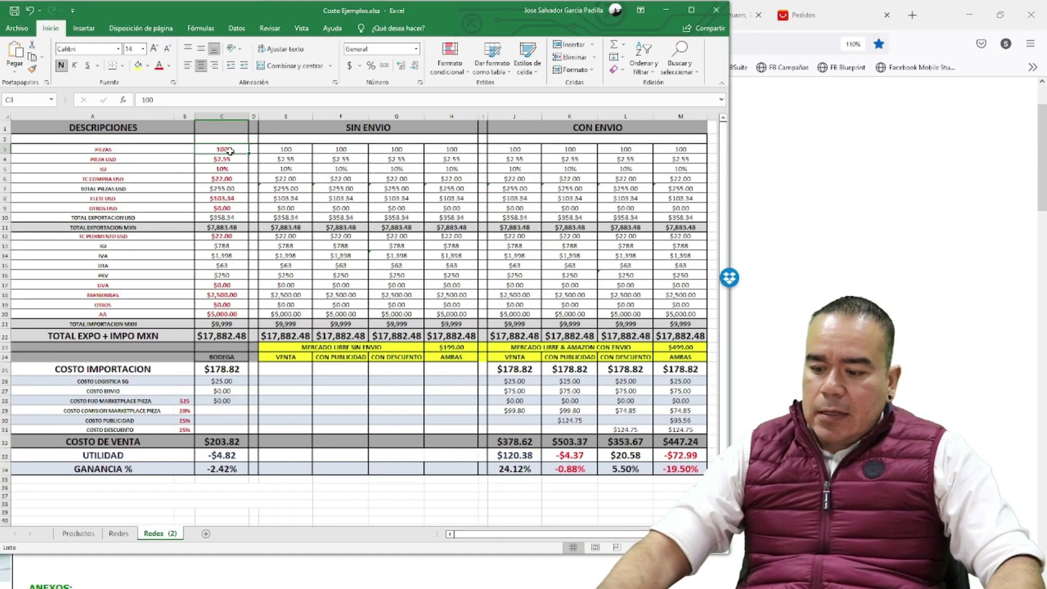
pyautogui.write('1000')
pyautogui.press('Return')
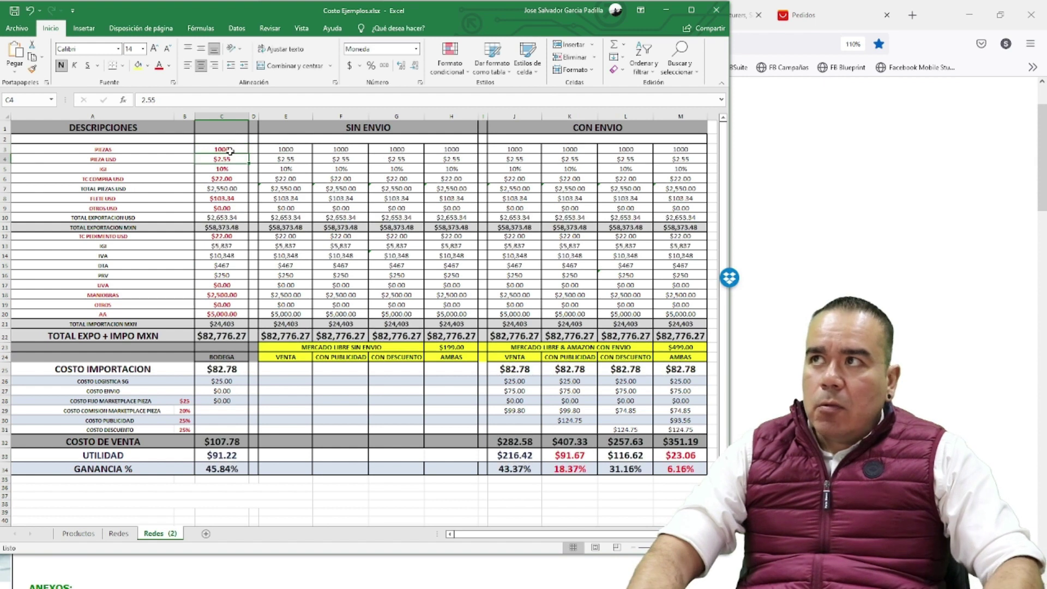
# Step: Set Flete USD in the Bodega column to 787.22 and widen the columns so the Total Expo + Impo MXN amounts fit
pyautogui.press('Return')
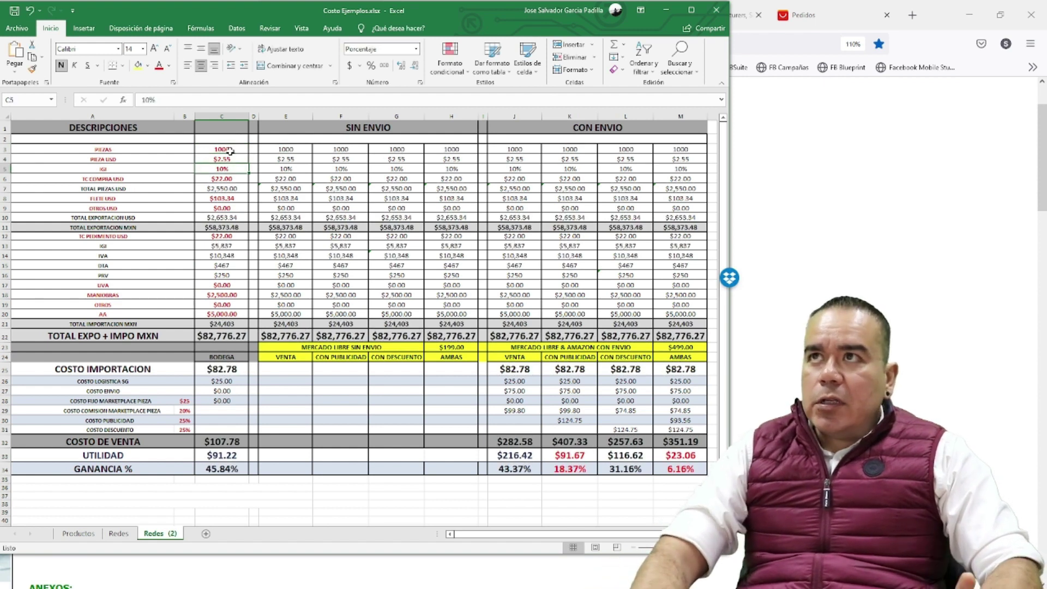
pyautogui.press('Return')
pyautogui.press('Return')
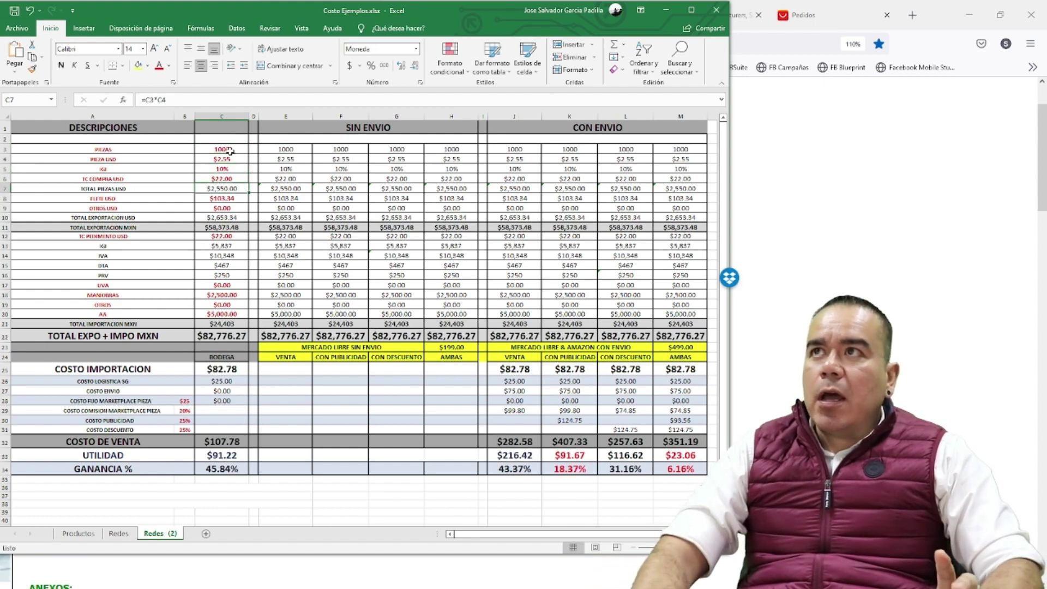
pyautogui.press('Return')
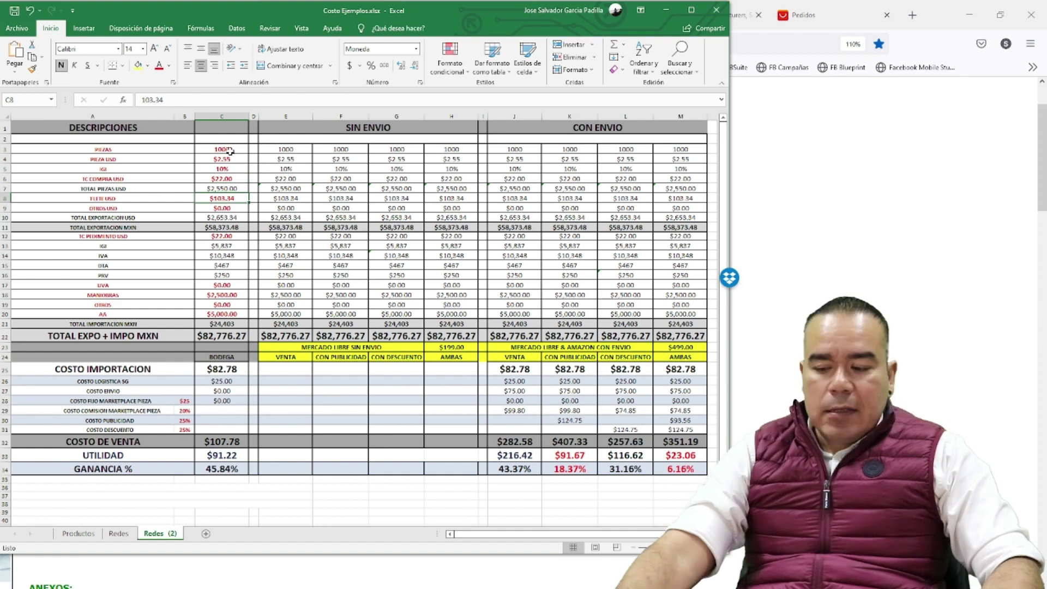
pyautogui.write('9')
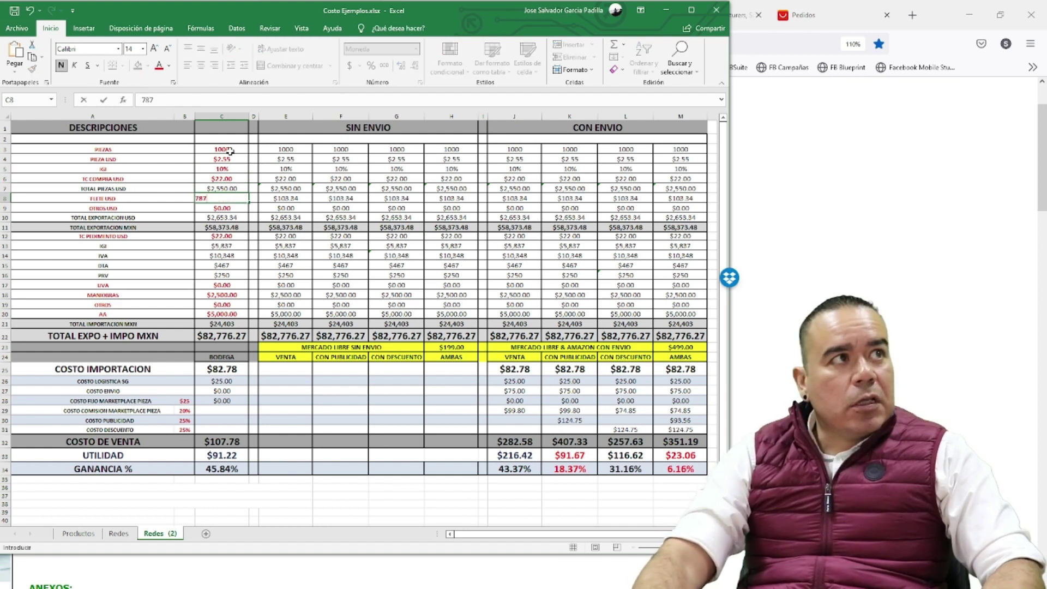
pyautogui.write('87.22')
pyautogui.press('Return')
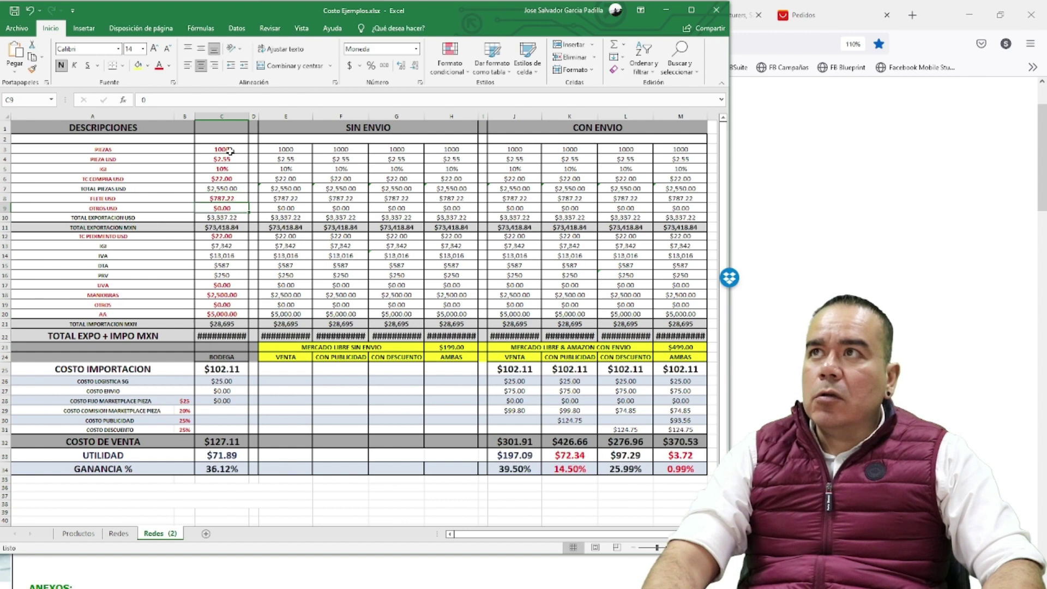
pyautogui.press('Return')
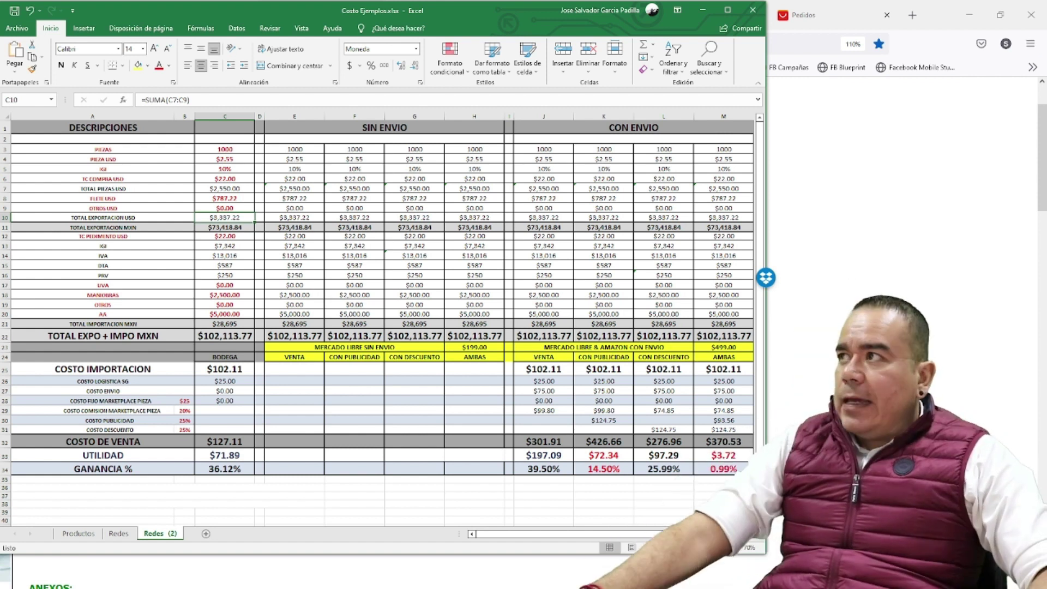
# Step: Raise Maniobras in the Bodega column to 5000 for the 1000-piece order
pyautogui.click(224, 294)
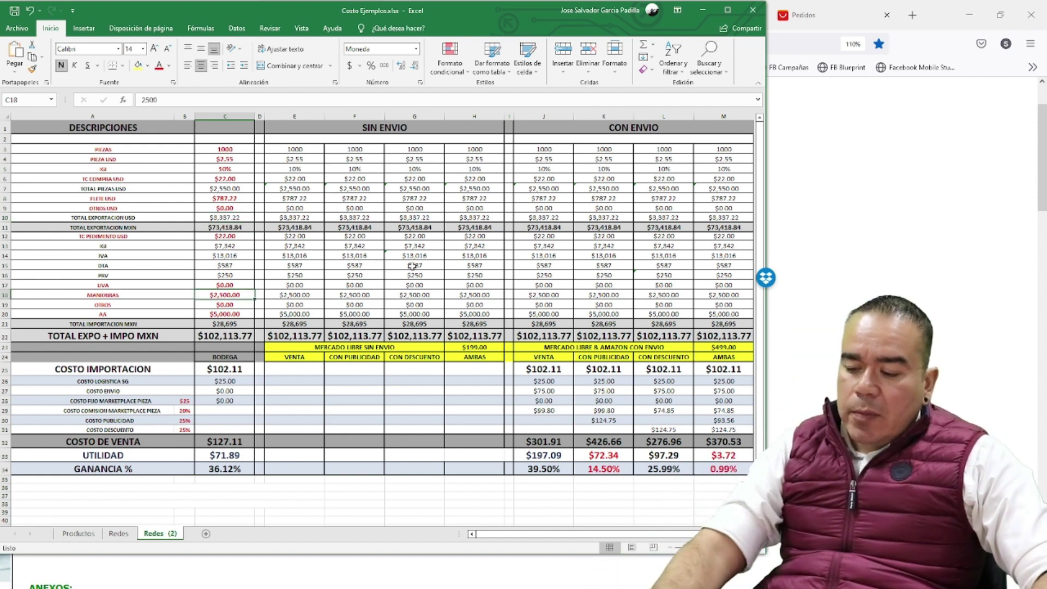
pyautogui.write('5000')
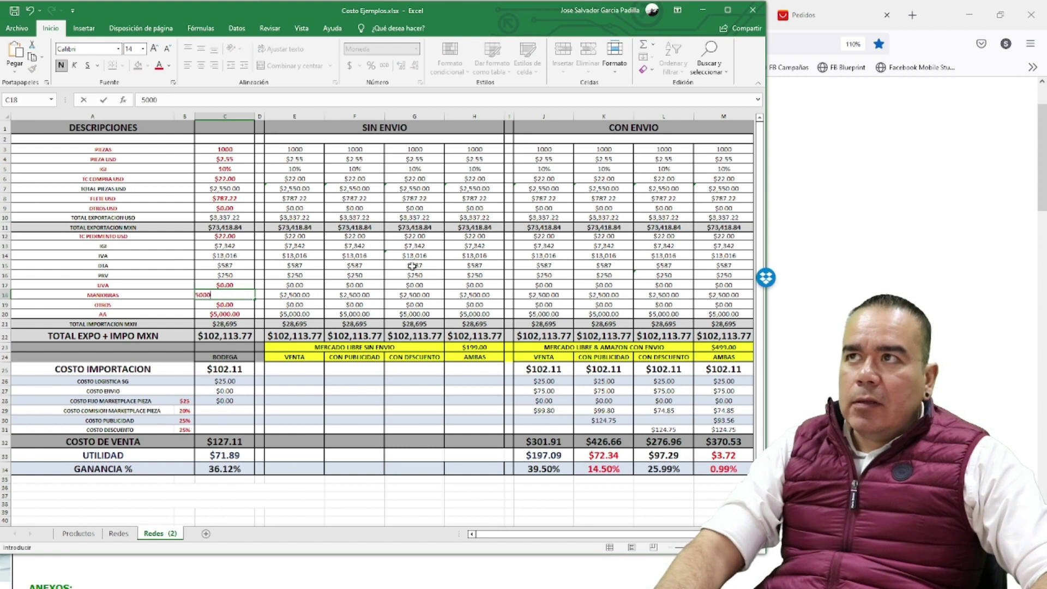
pyautogui.press('Return')
pyautogui.press('Return')
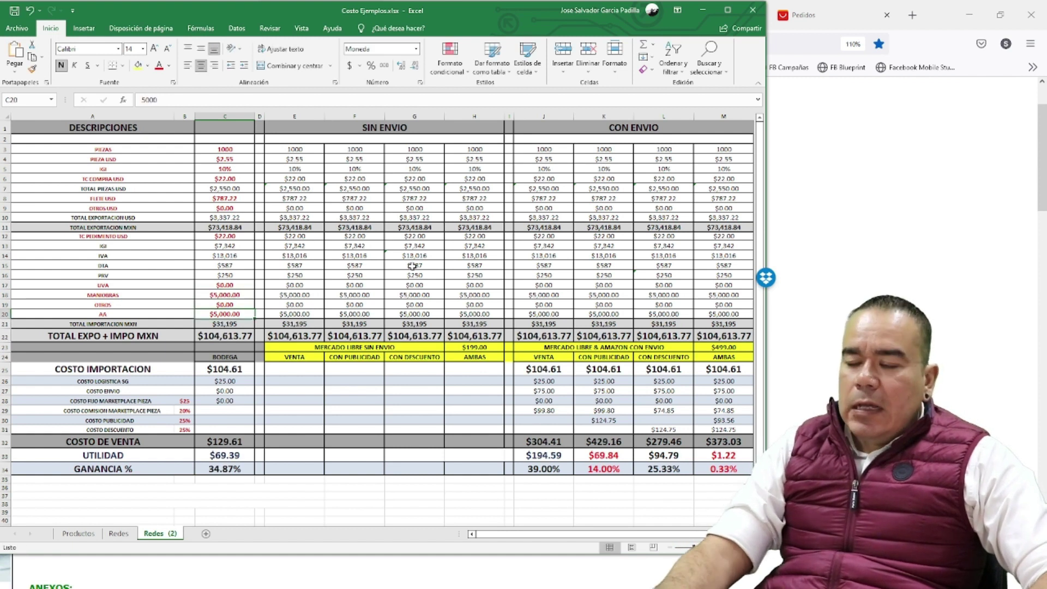
# Step: In the Bodega column, set AA to 11600 and Maniobras to 5800 for the 1000-piece order
pyautogui.write('116')
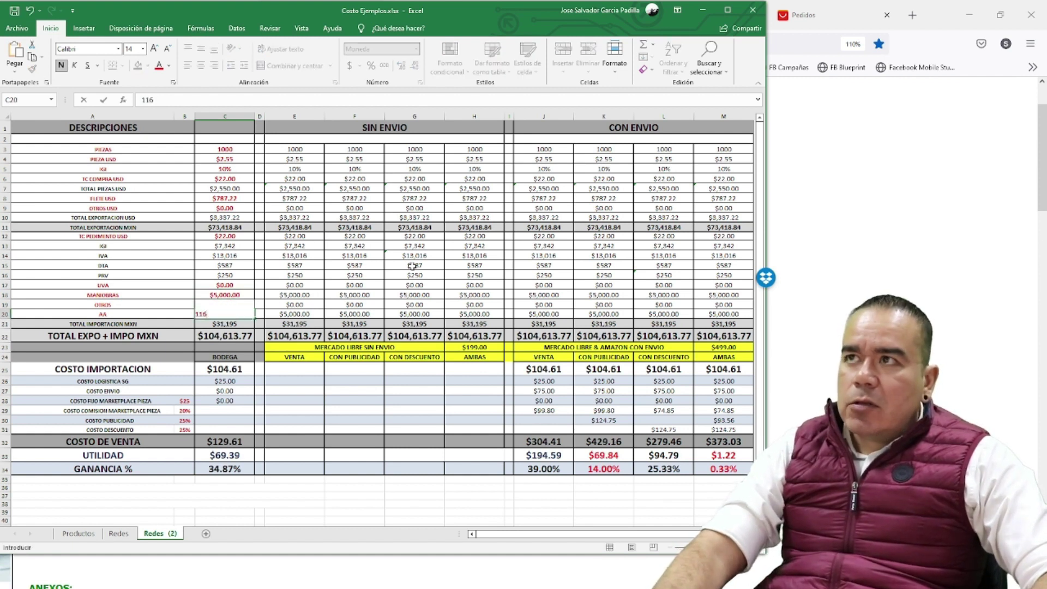
pyautogui.press('Return')
pyautogui.press('Up')
pyautogui.press('Up')
pyautogui.press('Up')
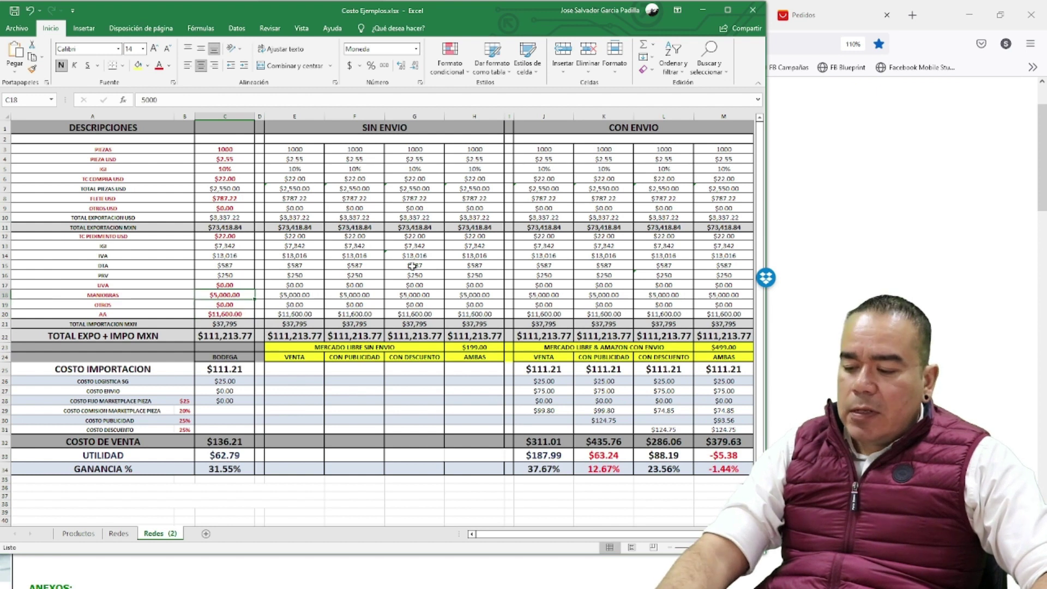
pyautogui.write('5800')
pyautogui.press('Return')
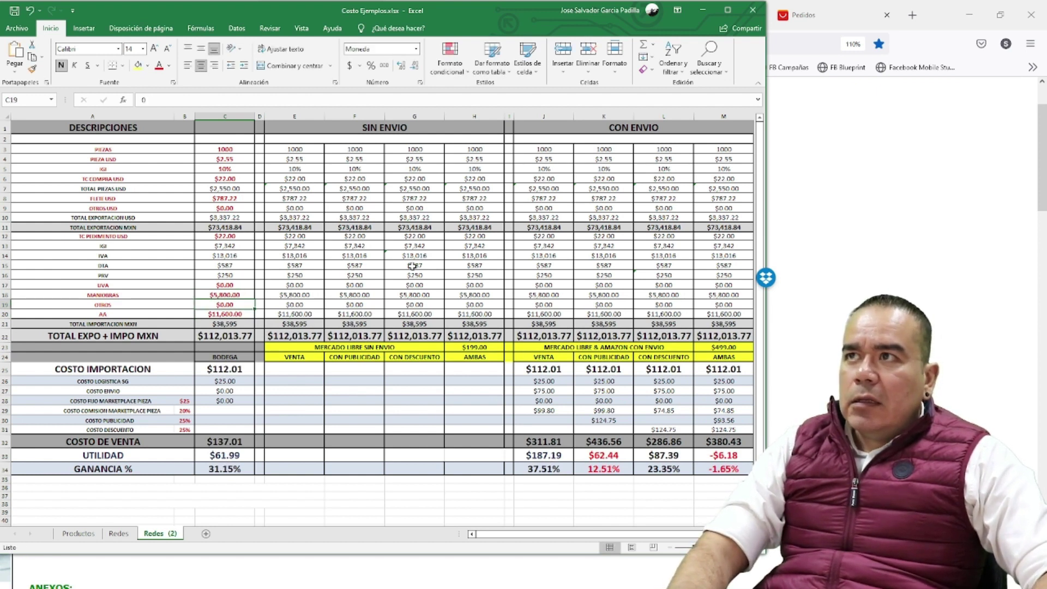
# Step: Set Otros, between Maniobras and AA in the Bodega column, to 2500
pyautogui.press('Down')
pyautogui.press('Down')
pyautogui.press('Down')
pyautogui.press('Down')
pyautogui.press('Up')
pyautogui.press('Up')
pyautogui.press('Up')
pyautogui.press('Up')
pyautogui.press('Up')
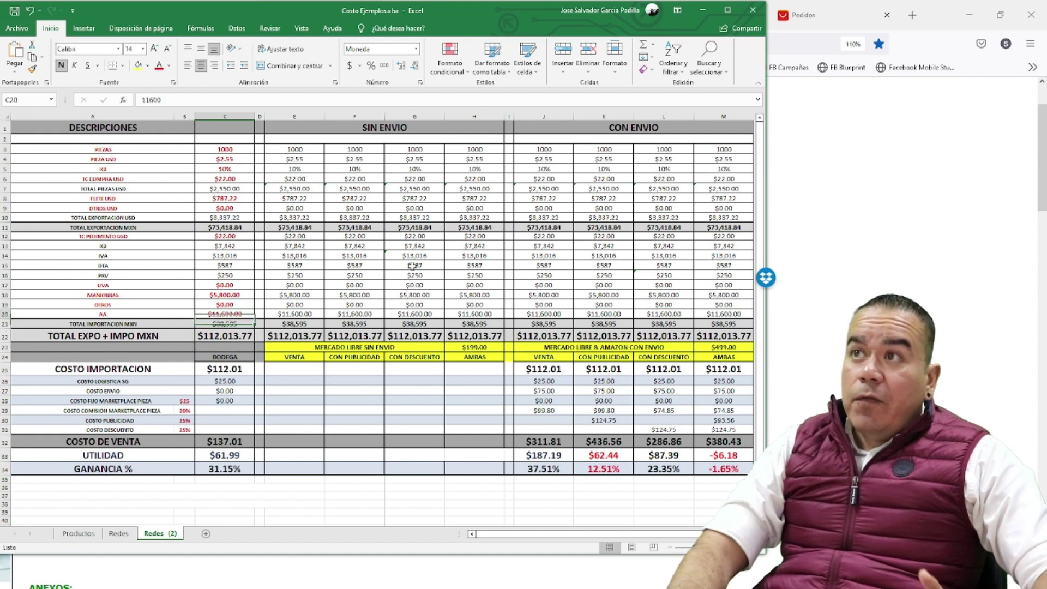
pyautogui.press('Down')
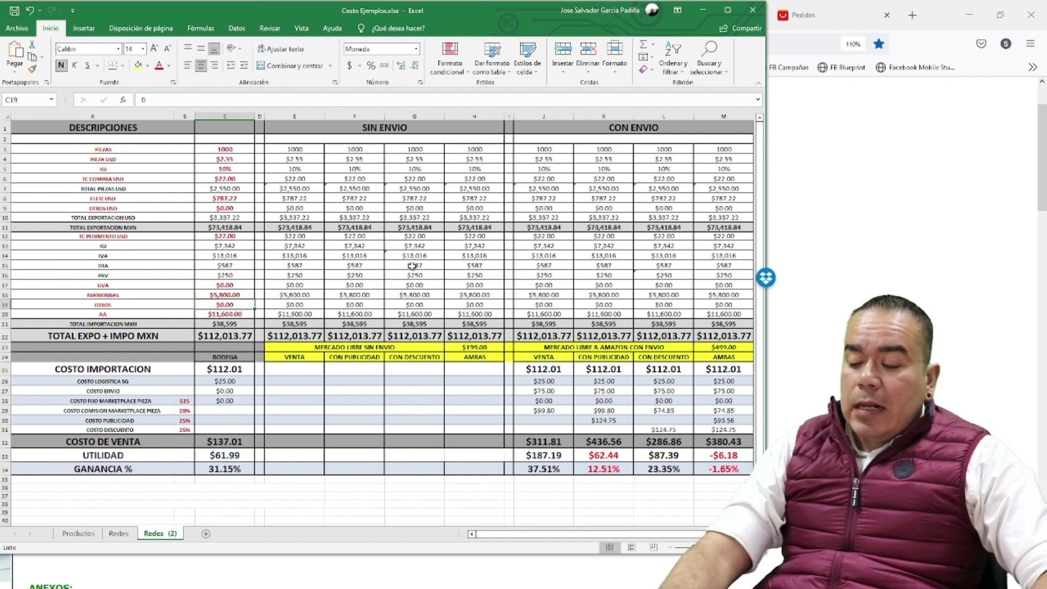
pyautogui.write('25')
pyautogui.press('Return')
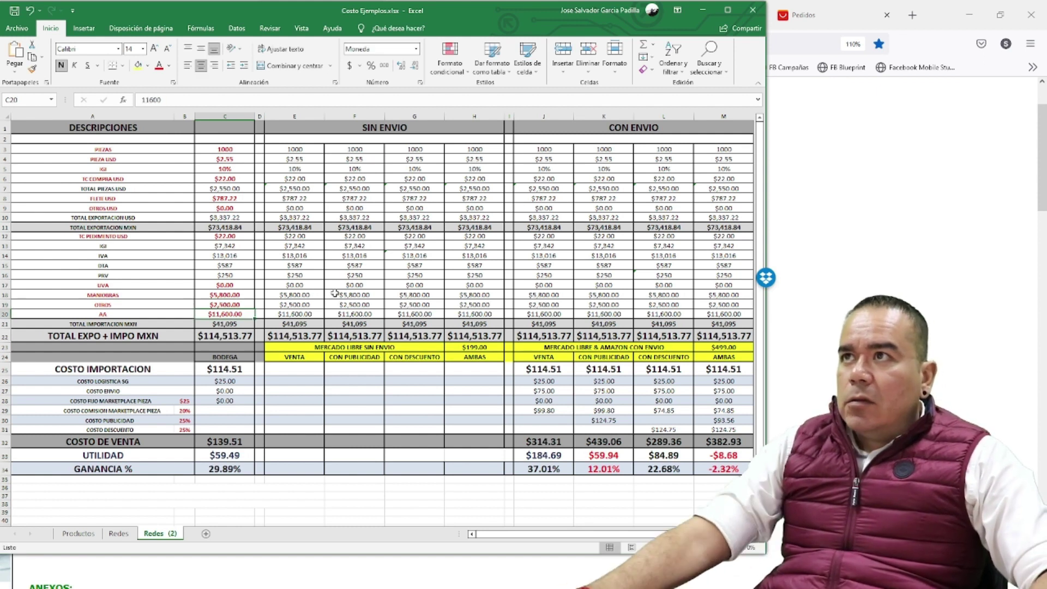
# Step: Review the UVA cell, the Costo Logistica SG row and the Con Envio Venta column from Costo Importacion to Ganancia %
pyautogui.click(231, 285)
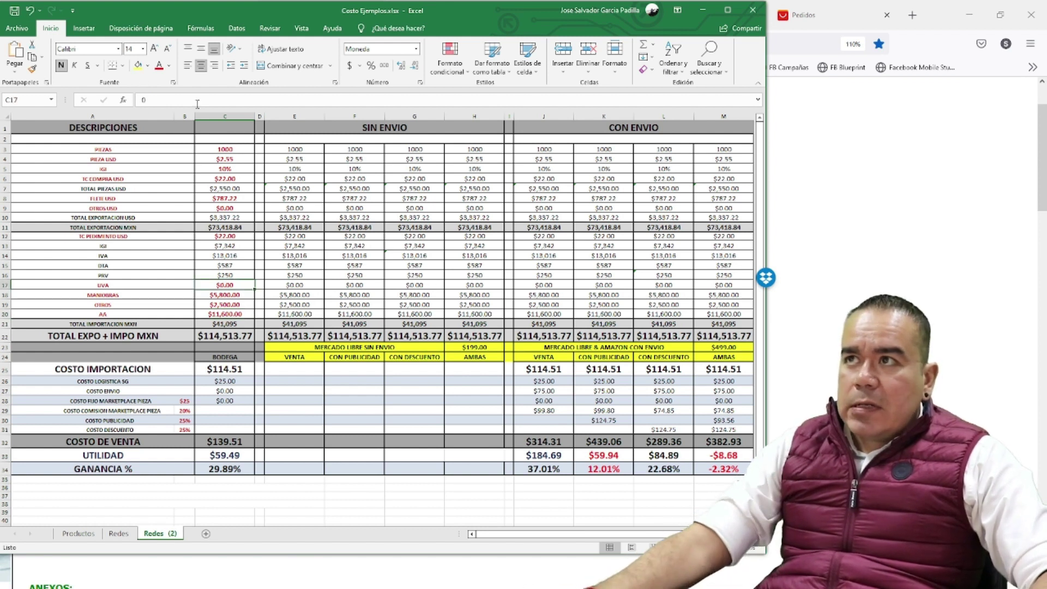
pyautogui.moveTo(767, 370); pyautogui.dragTo(770, 370)
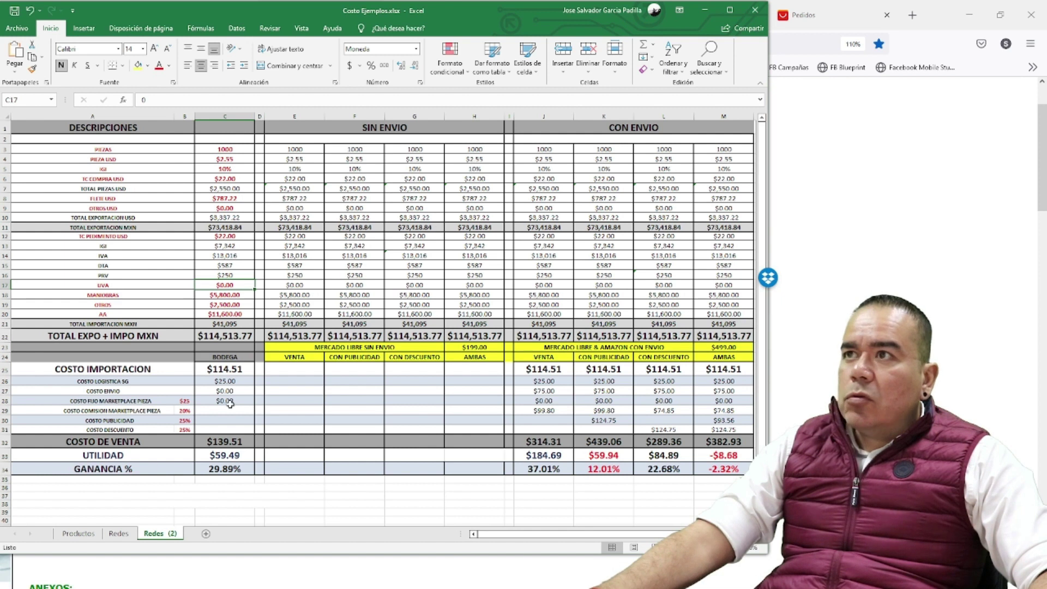
pyautogui.click(4, 381)
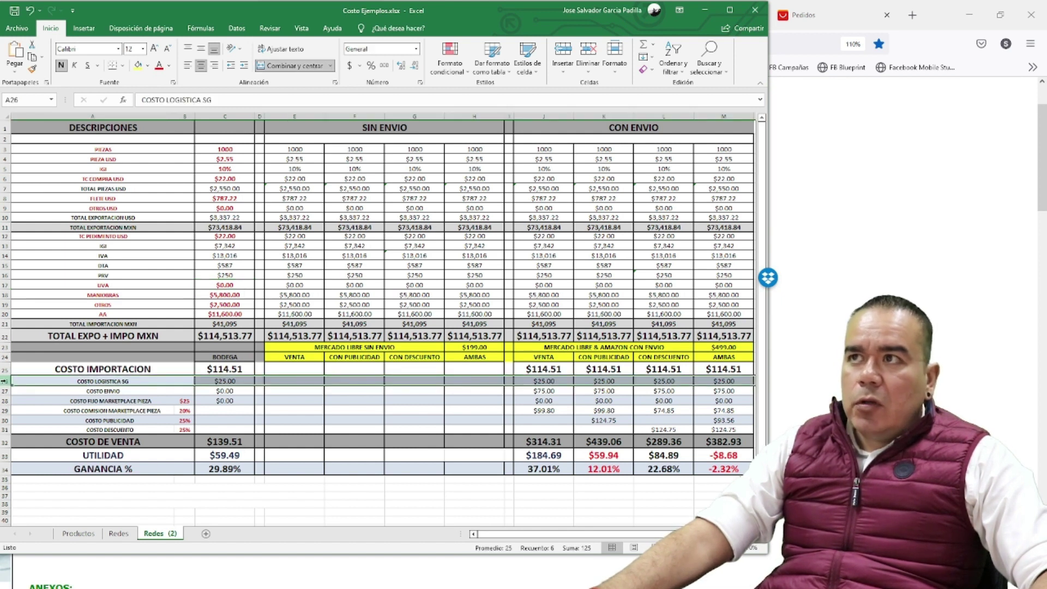
pyautogui.click(544, 504)
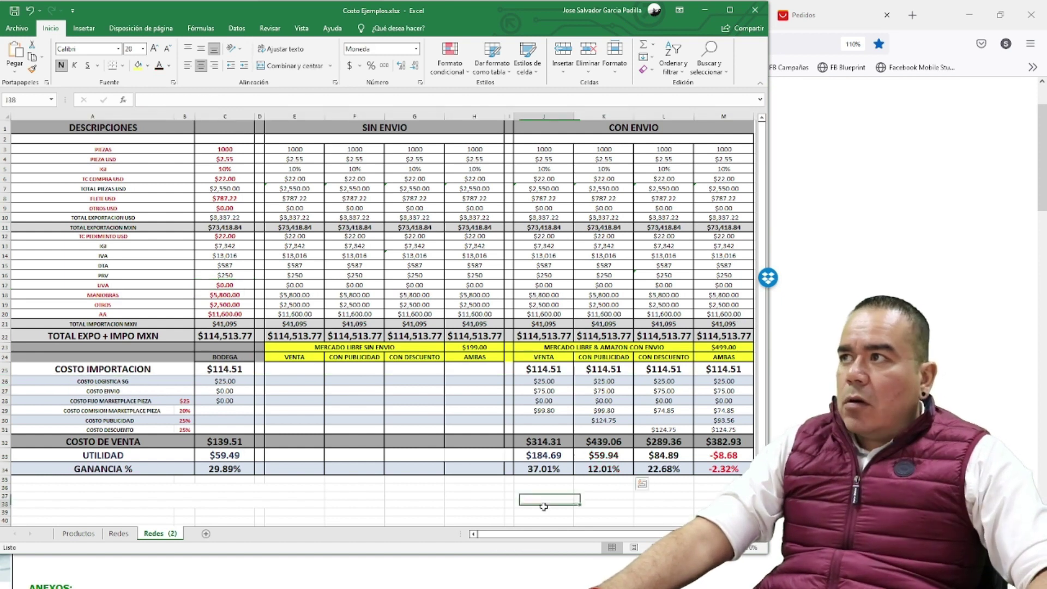
pyautogui.moveTo(544, 370); pyautogui.dragTo(546, 469)
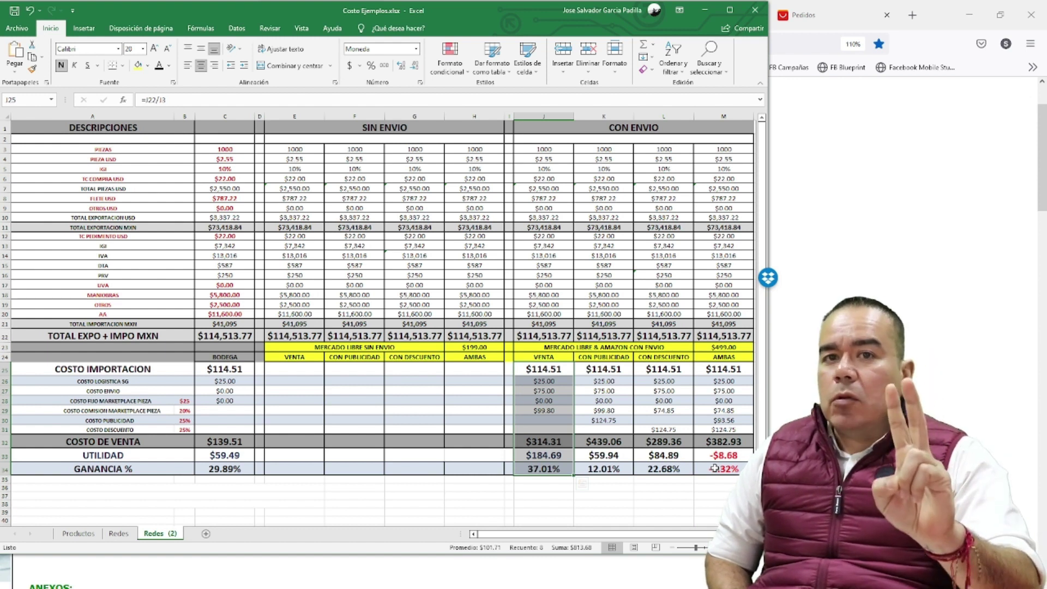
# Step: Switch to the browser and review the price, delivery and seller information of the Mercado Libre listing for Brillo Labial Magico Voluminizador
pyautogui.click(852, 217)
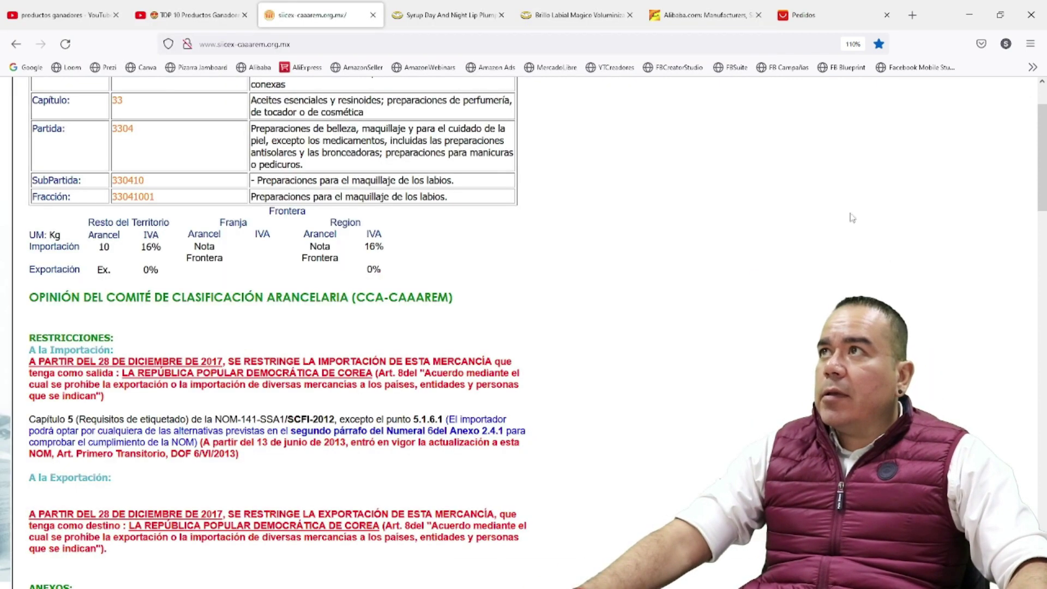
pyautogui.click(595, 16)
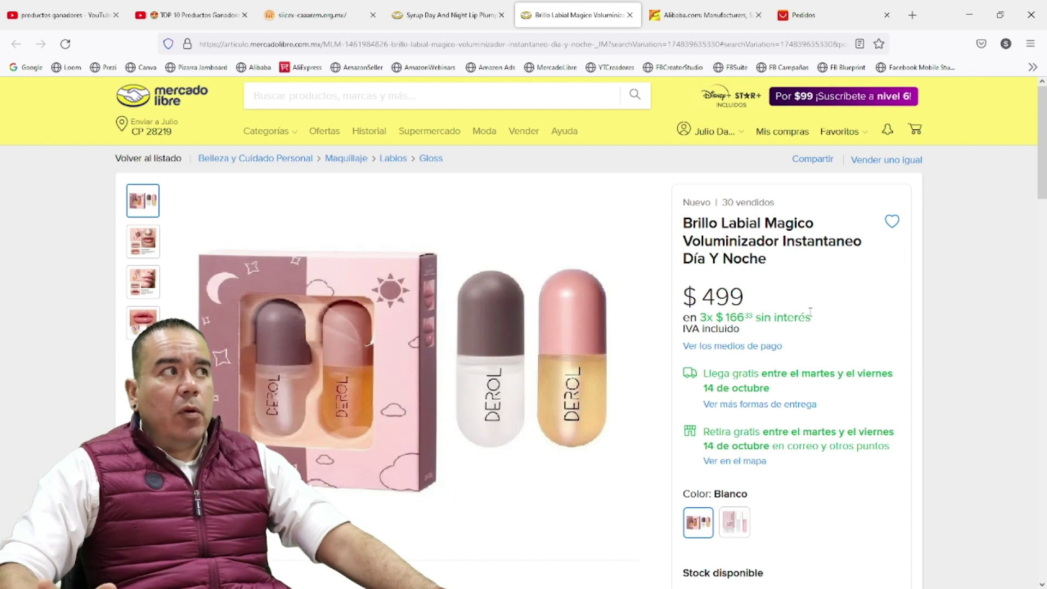
pyautogui.scroll(-3, 811, 312)
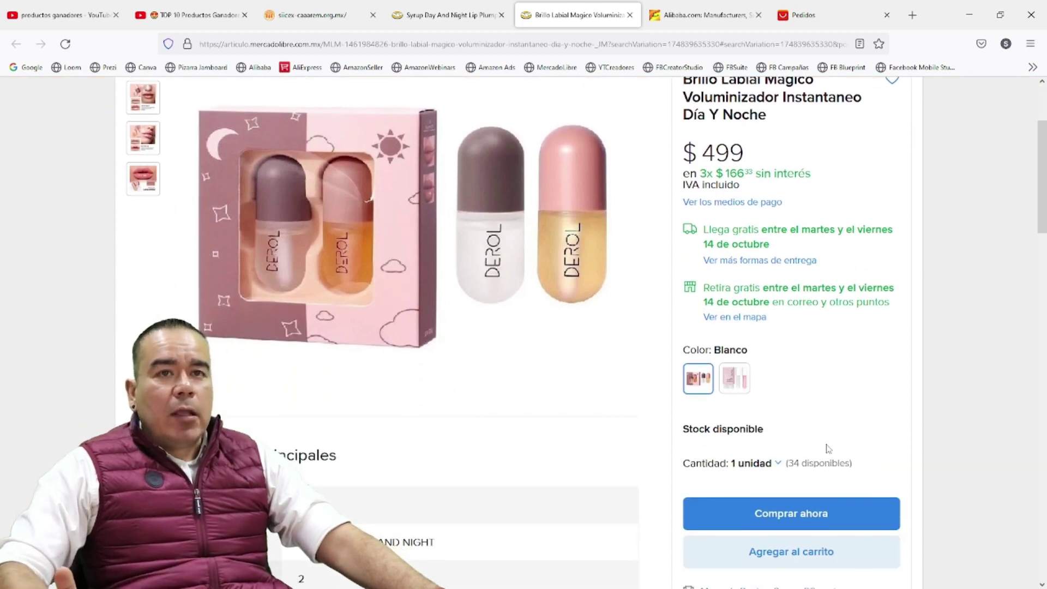
pyautogui.scroll(-9, 828, 448)
pyautogui.scroll(12, 828, 448)
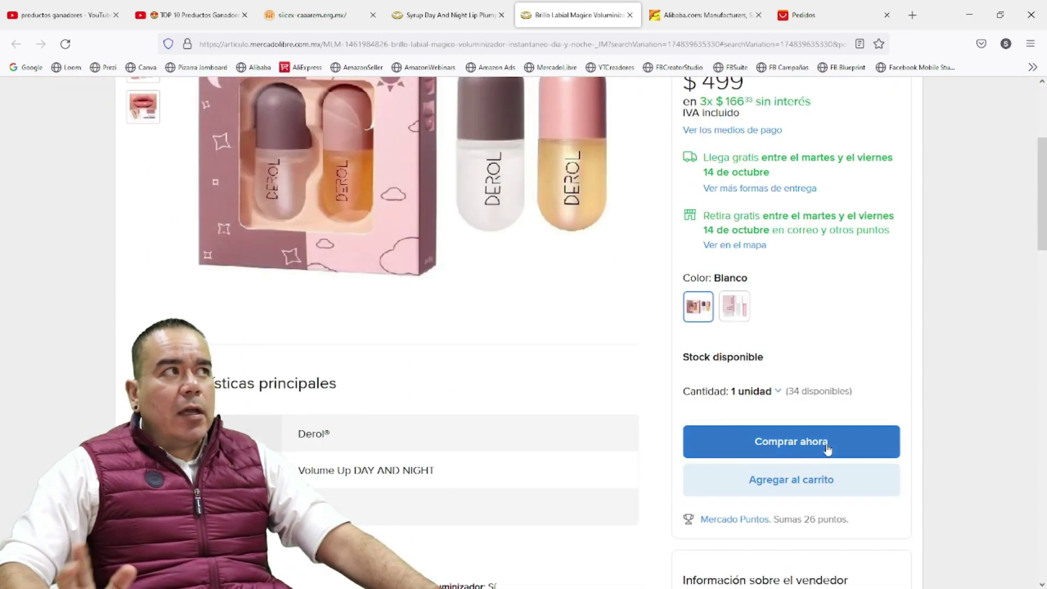
pyautogui.scroll(-8, 827, 444)
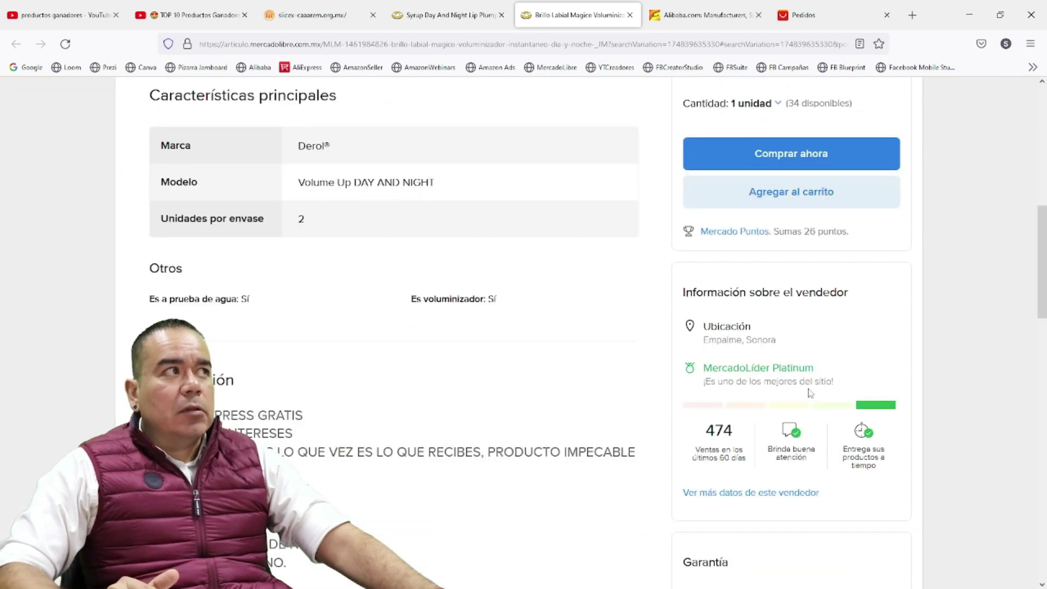
pyautogui.scroll(8, 810, 393)
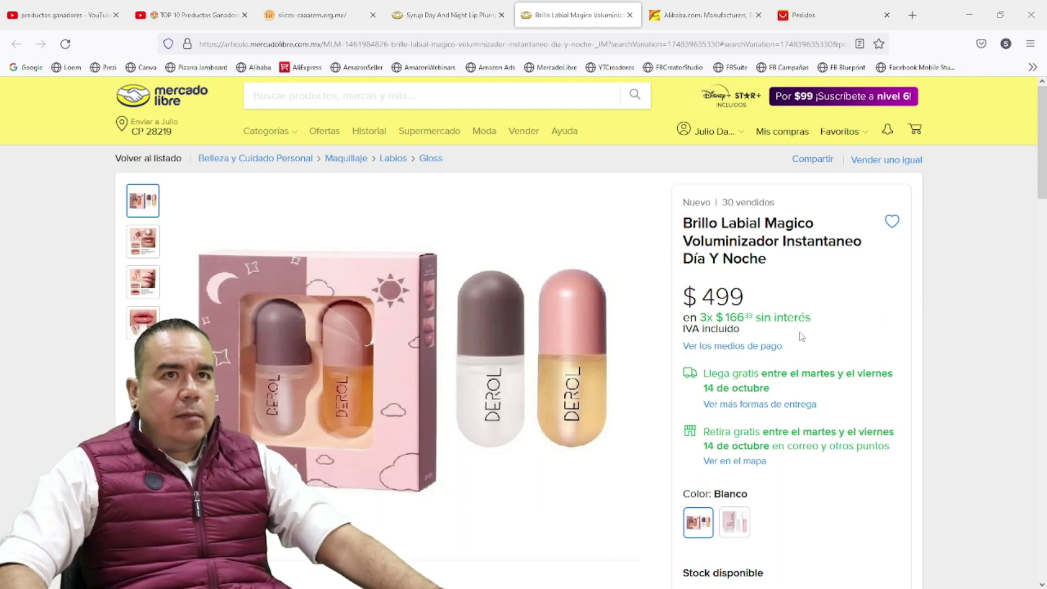
# Step: Return to the Excel costing workbook and review the Con Envio columns Con Publicidad, Con Descuento and Ambas down to Ganancia %
pyautogui.hotkey('alt', 'Tab')
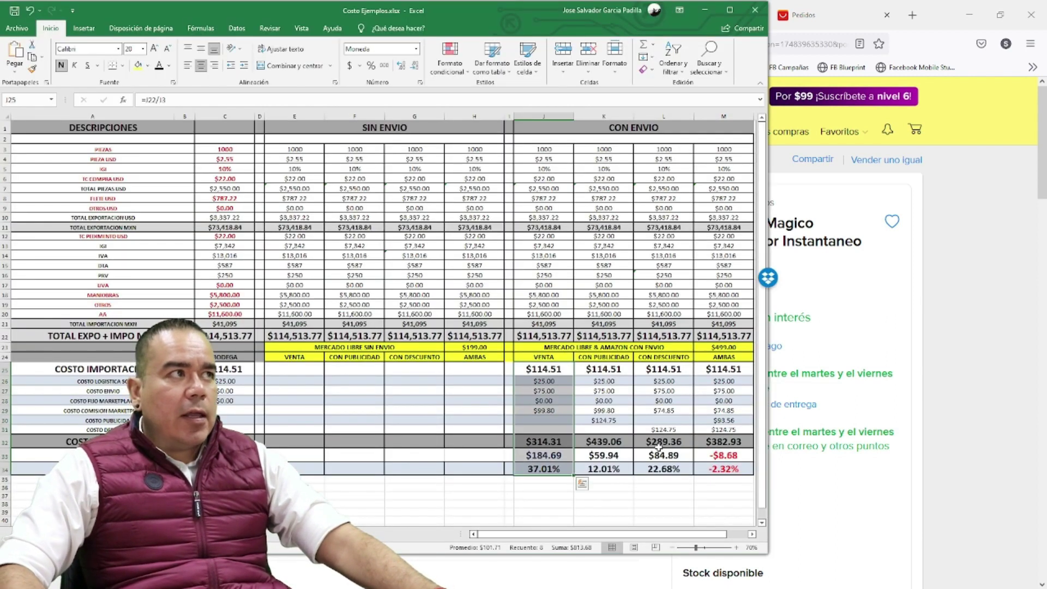
pyautogui.click(624, 372)
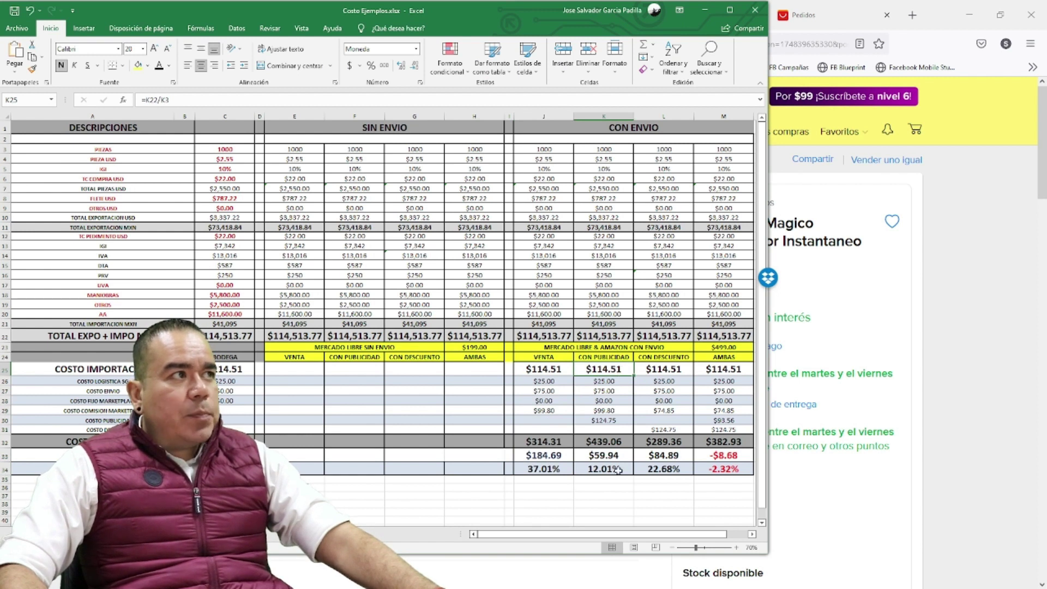
pyautogui.moveTo(617, 370); pyautogui.dragTo(617, 469)
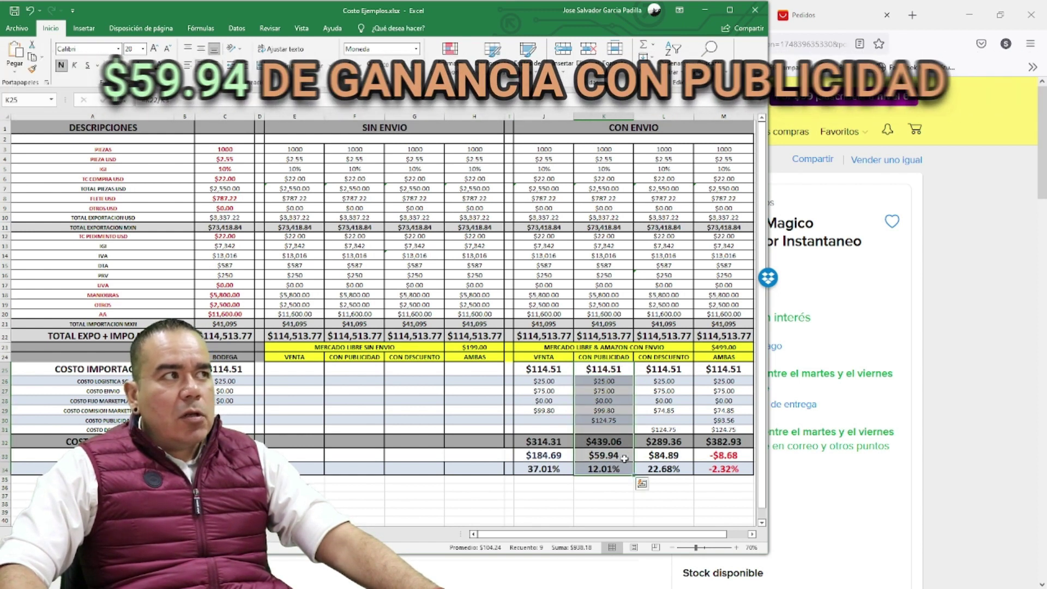
pyautogui.click(625, 457)
pyautogui.moveTo(670, 372); pyautogui.dragTo(670, 464)
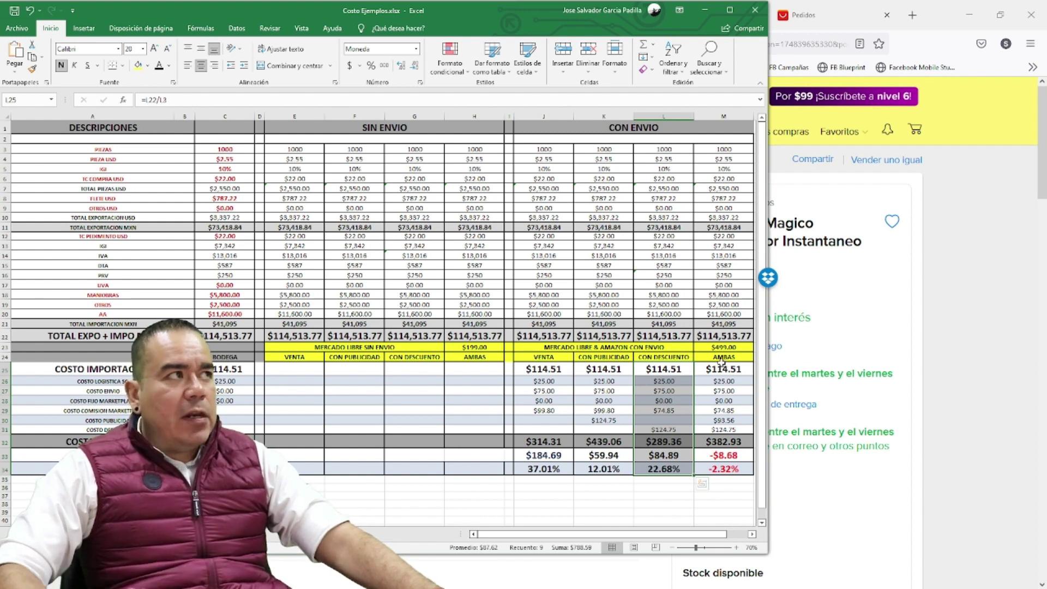
pyautogui.moveTo(730, 351); pyautogui.dragTo(723, 470)
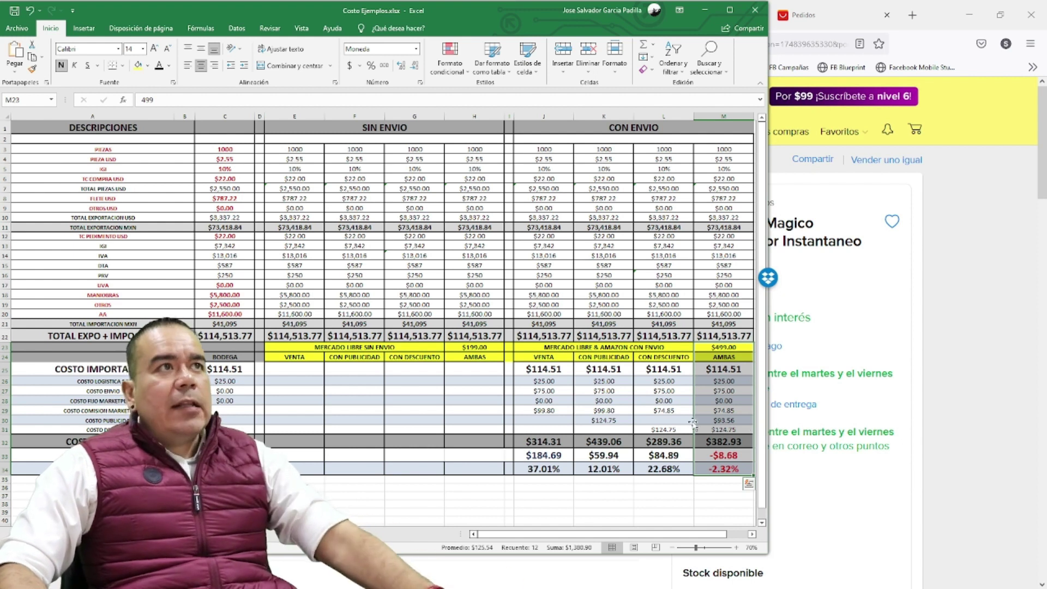
# Step: Review the Total Exportacion, Total Importacion and Total Expo + Impo rows, and the Con Envio results for Ambas and Con Publicidad
pyautogui.click(4, 228)
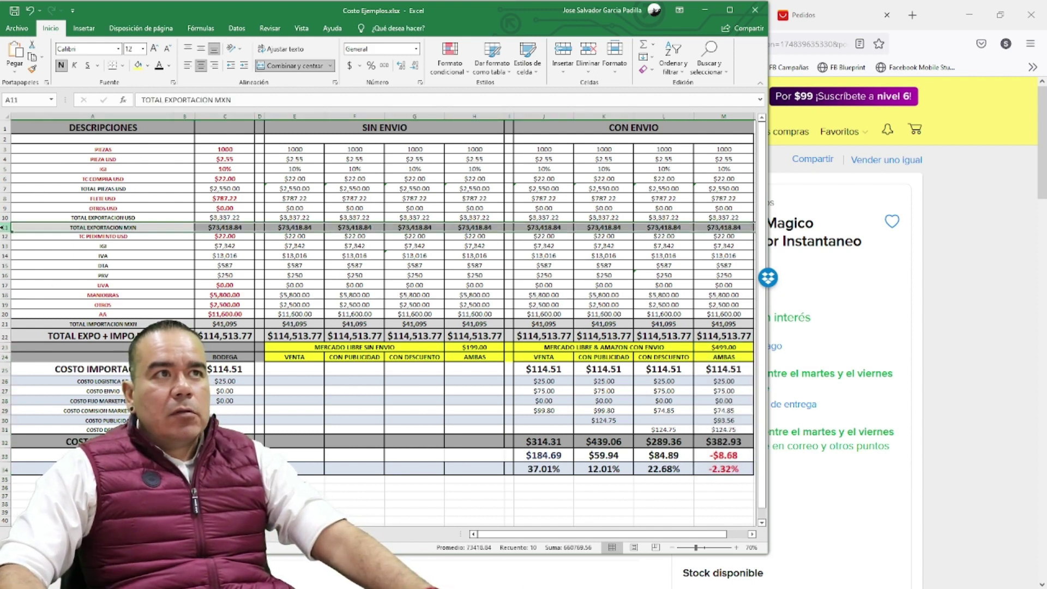
pyautogui.click(4, 324)
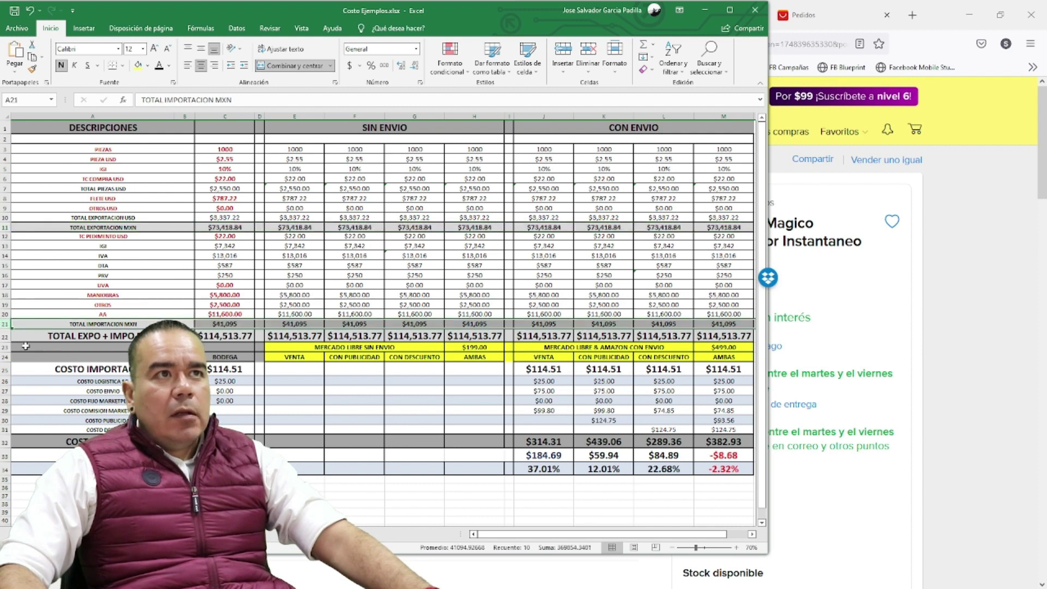
pyautogui.click(5, 336)
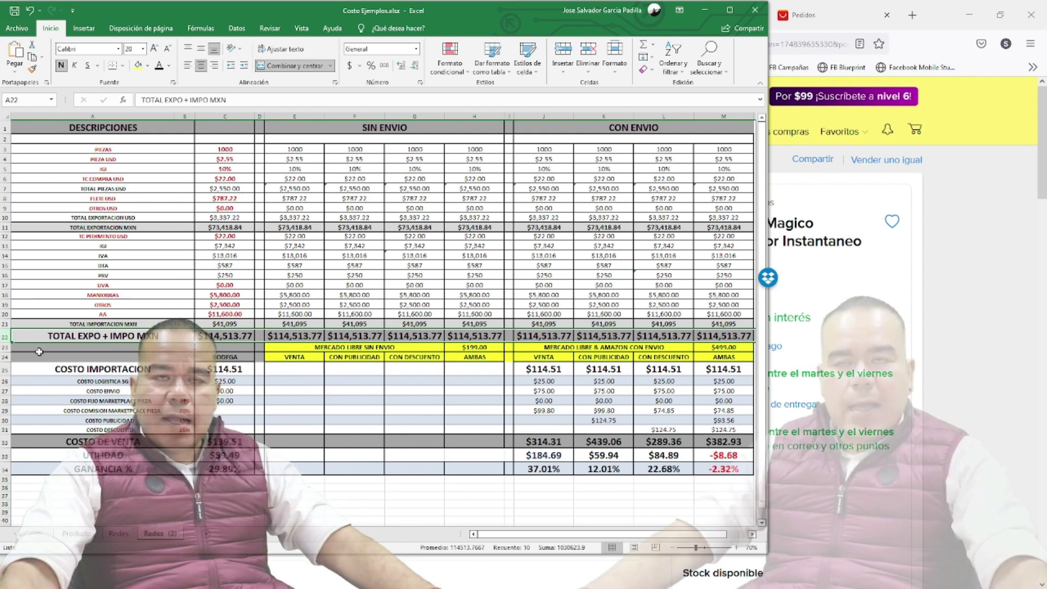
pyautogui.moveTo(724, 347); pyautogui.dragTo(724, 469)
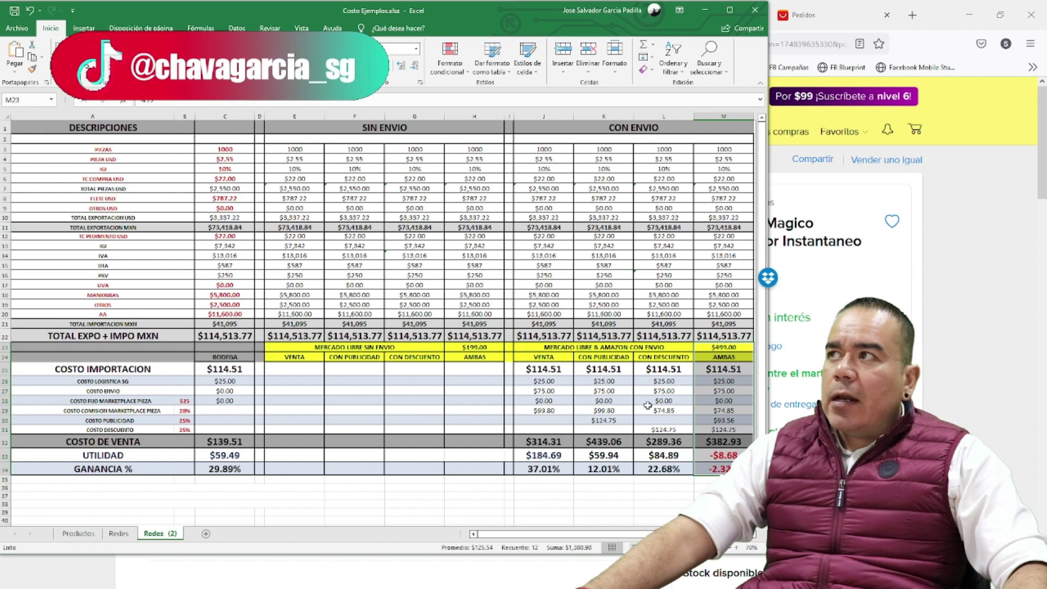
pyautogui.moveTo(615, 358); pyautogui.dragTo(605, 470)
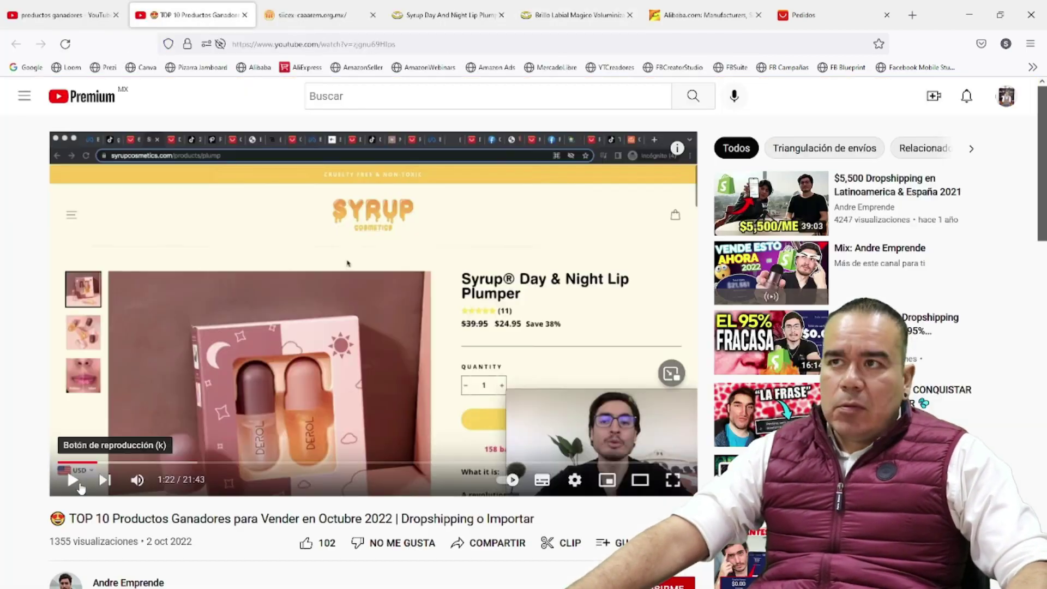
# Step: Play the Syrup Day & Night Lip Plumper part of the TOP 10 Productos Ganadores video and pause it
pyautogui.click(73, 480)
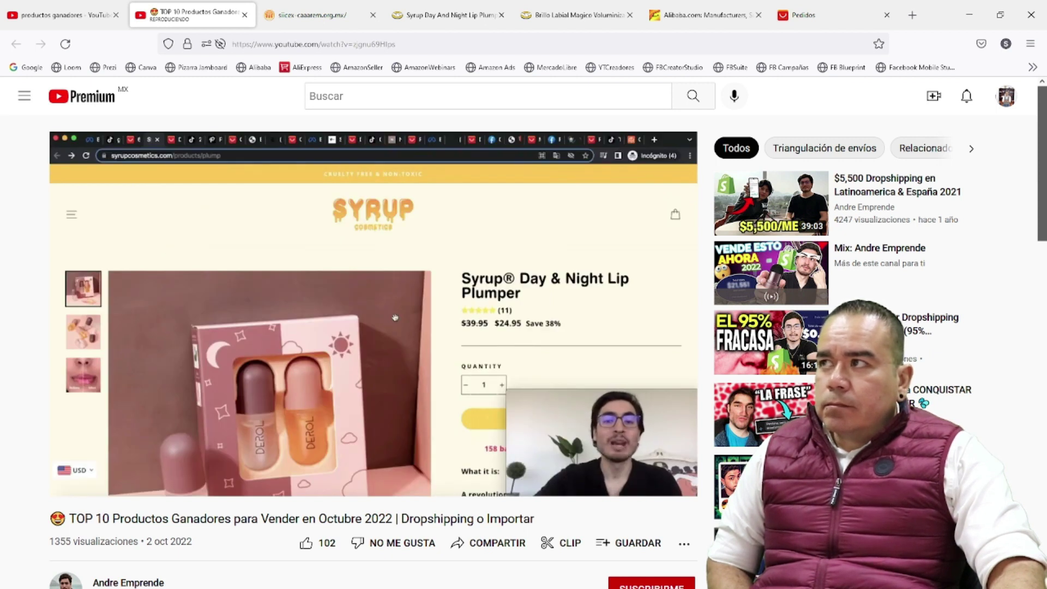
pyautogui.press('space')
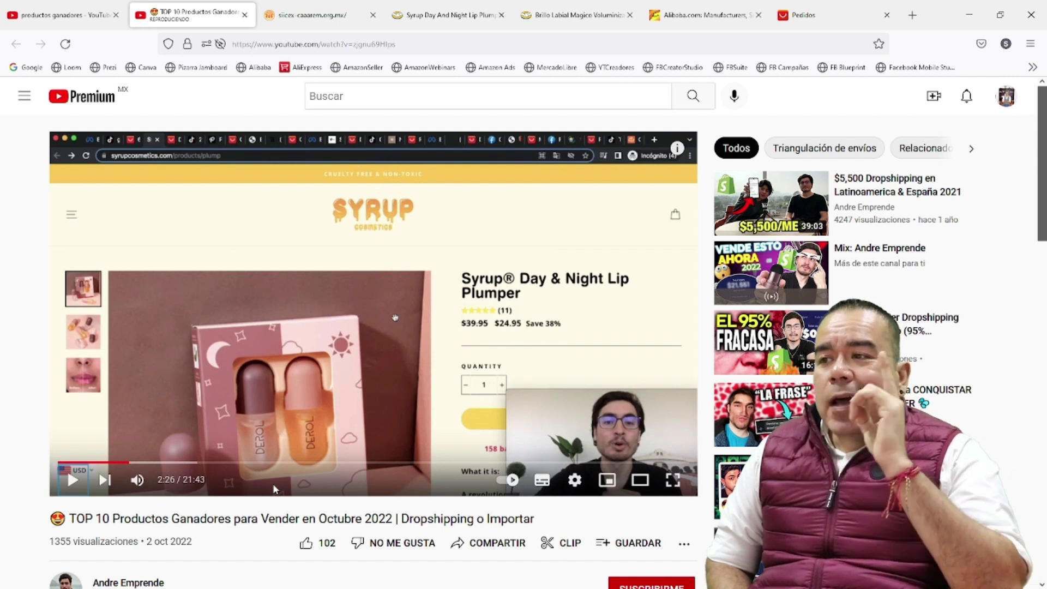
pyautogui.press('space')
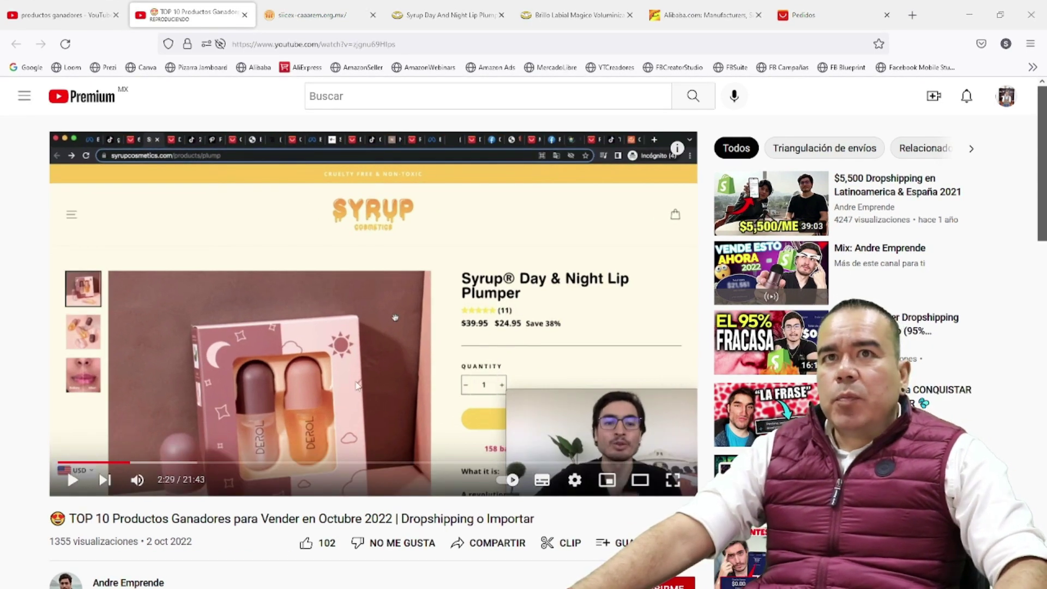
# Step: Compare the Con Envio Venta and Con Publicidad results in the Excel workbook with the Mercado Libre listing and the YouTube product video
pyautogui.hotkey('alt', 'Tab')
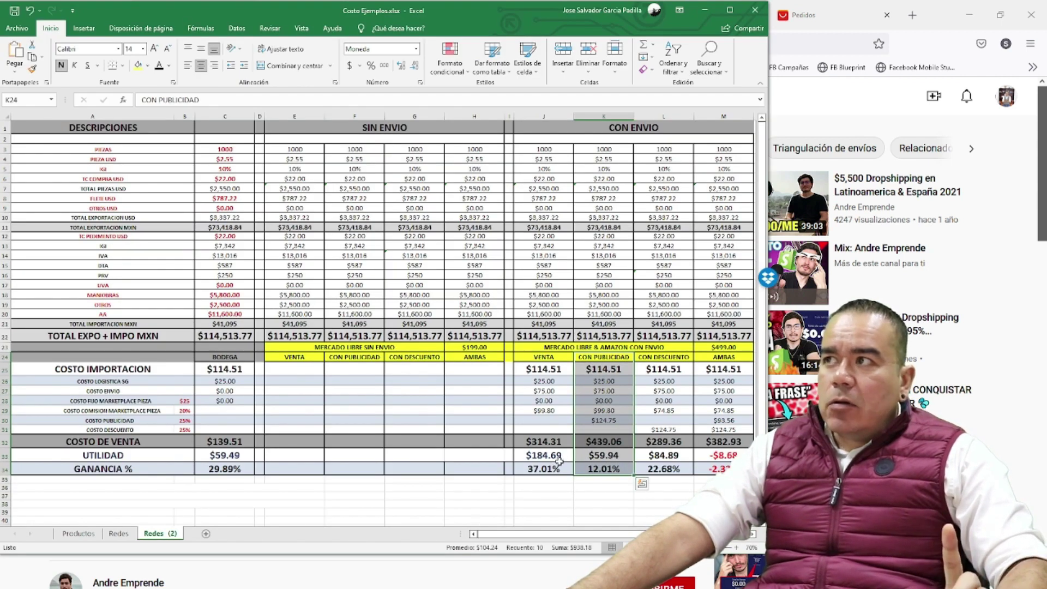
pyautogui.moveTo(560, 370); pyautogui.dragTo(556, 479)
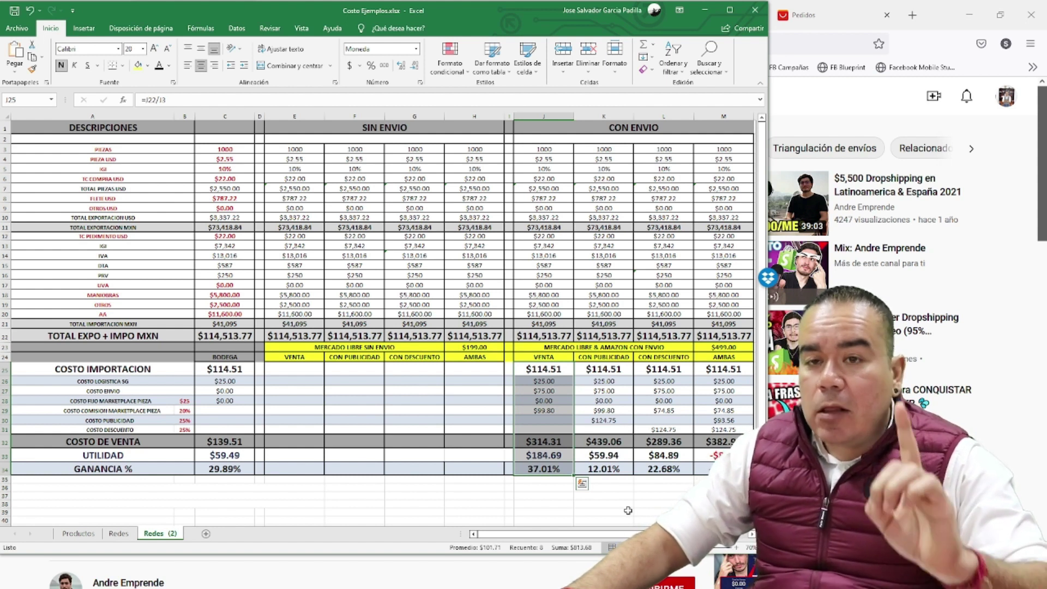
pyautogui.click(845, 96)
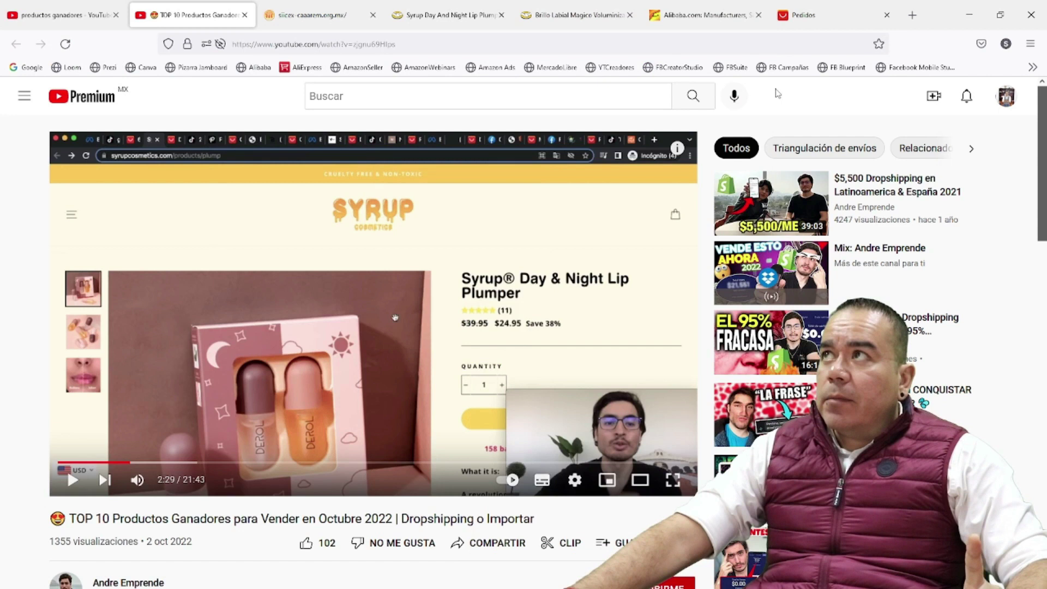
pyautogui.click(573, 15)
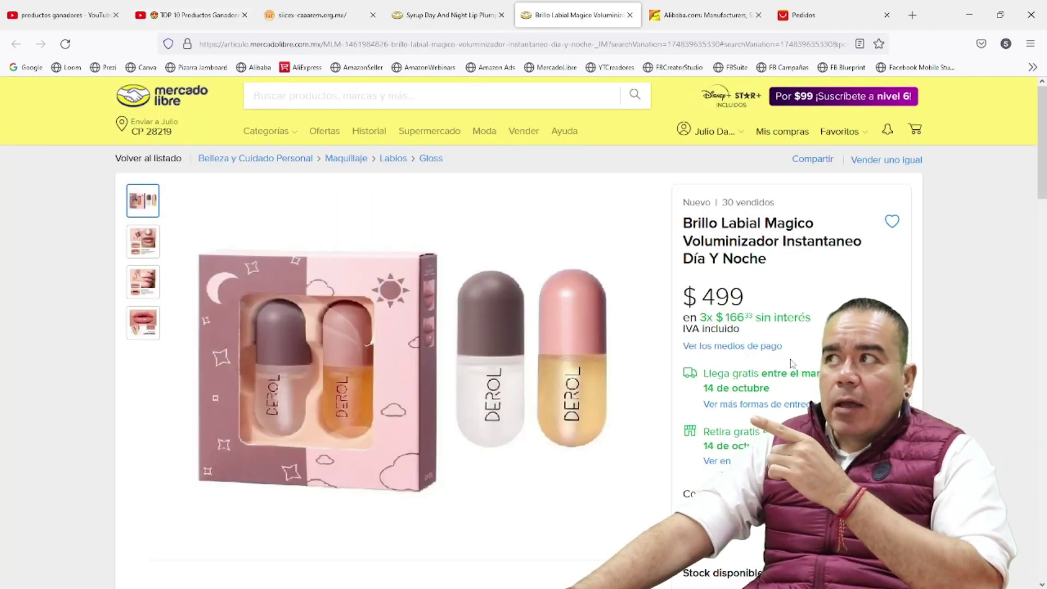
pyautogui.click(226, 19)
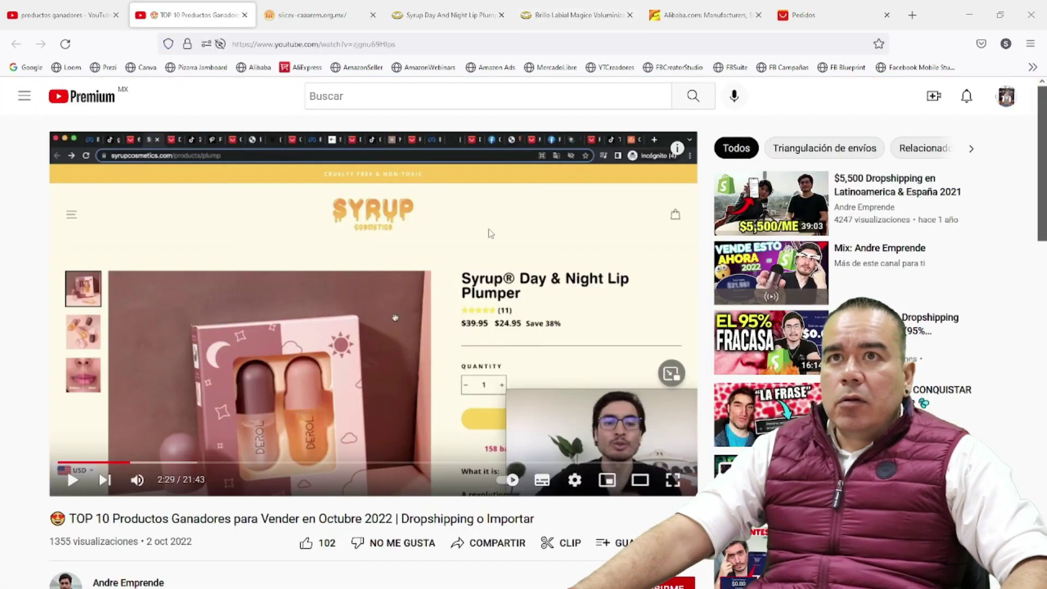
pyautogui.hotkey('alt', 'Tab')
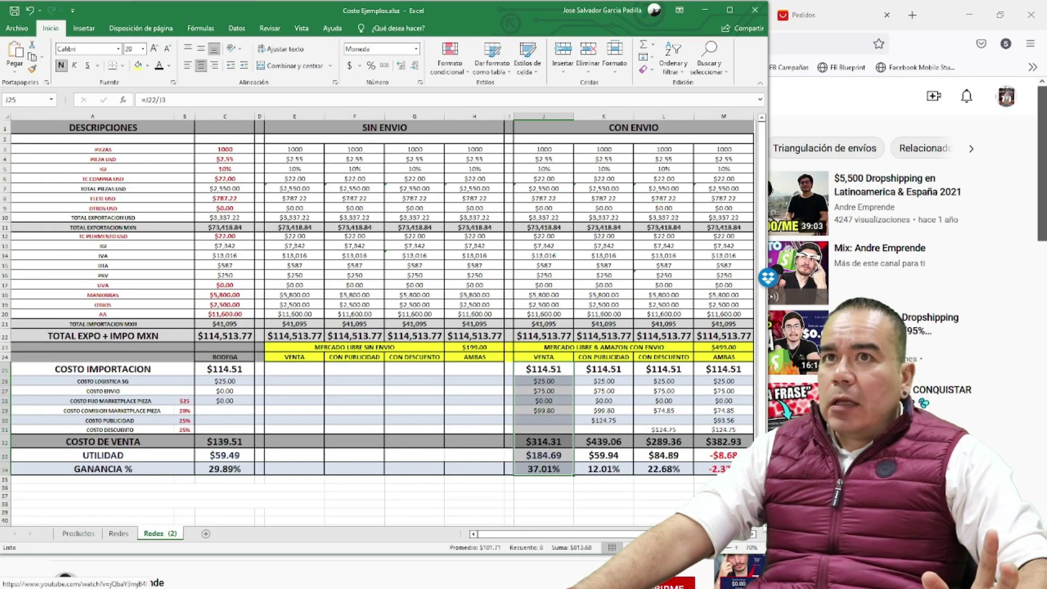
pyautogui.moveTo(600, 370); pyautogui.dragTo(604, 469)
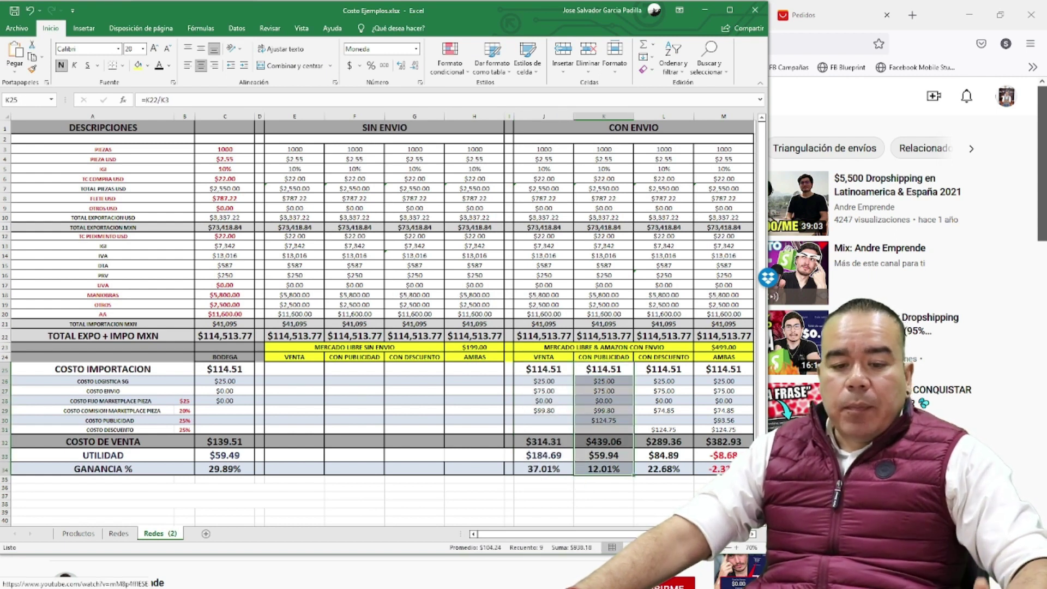